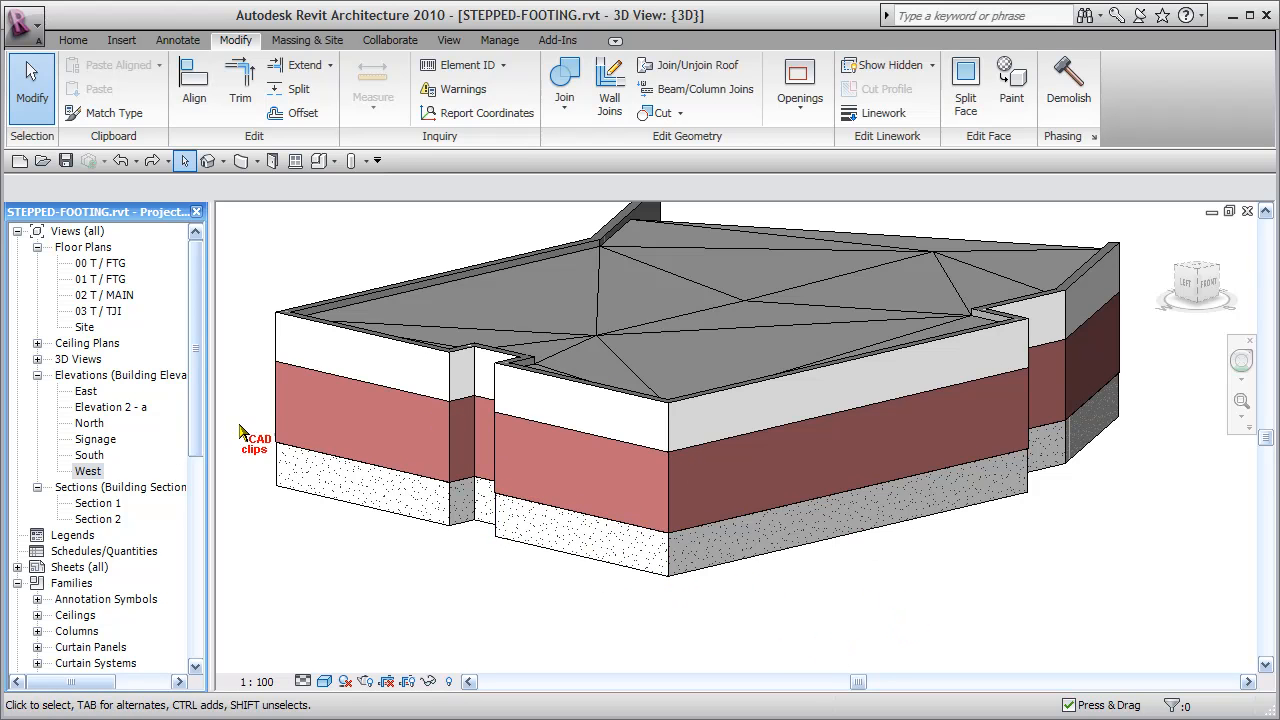
Review the footing levels in the West elevation and return to the default 3D view
double_click(88, 470)
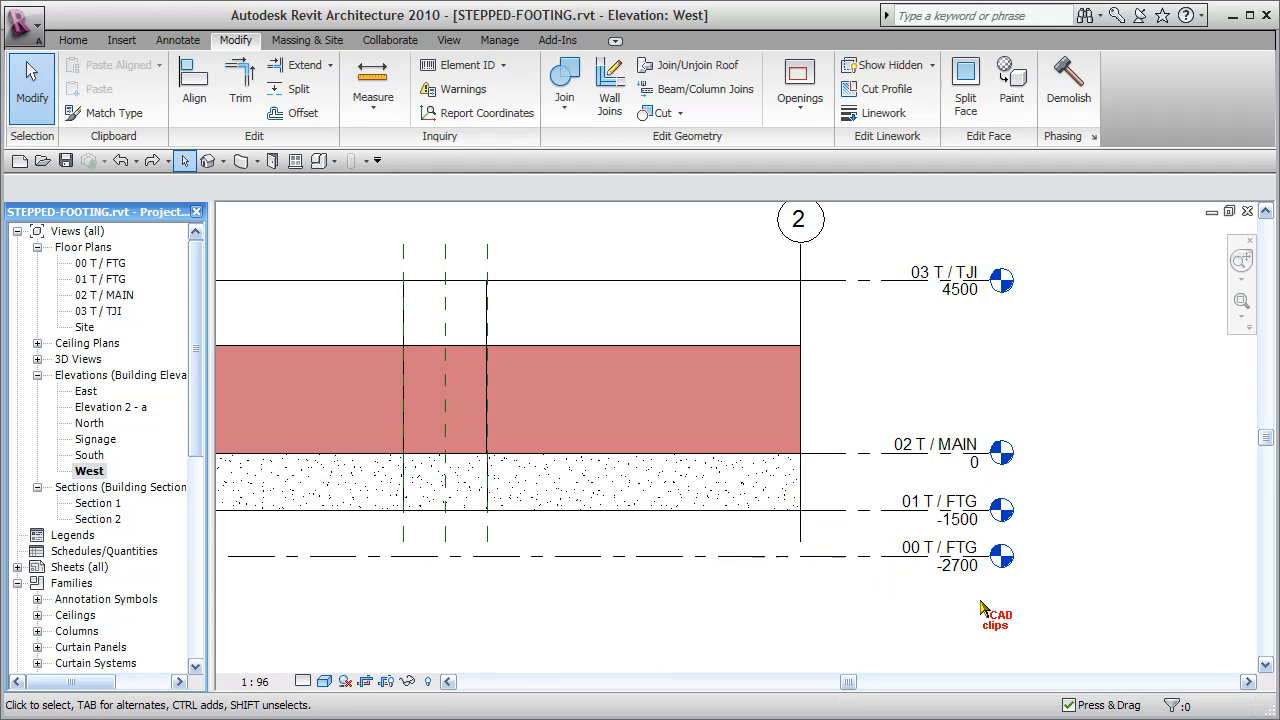
scroll(1003, 600, "up", 3)
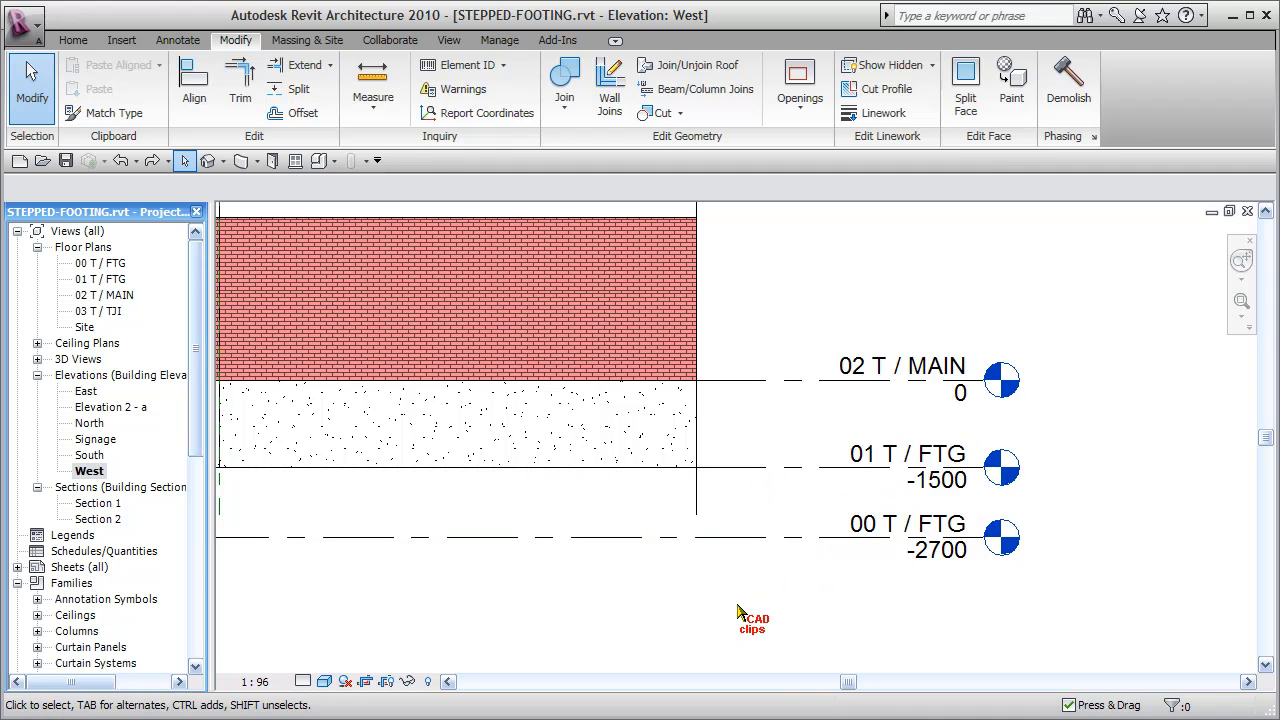
left_click(209, 161)
Set the base constraint of the four connected 305 FDN foundation walls on the building's front to level 00 T / FTG
middle_click_drag(872, 598, 640, 577, "shift")
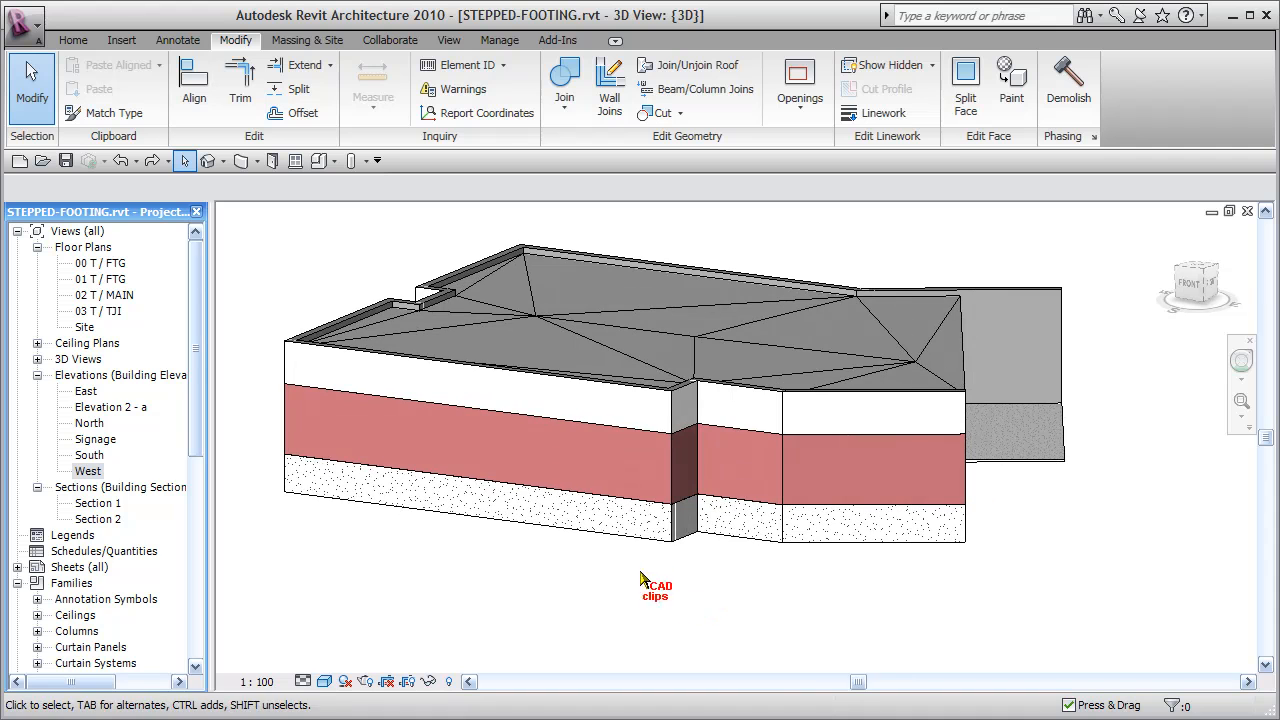
left_click(697, 548)
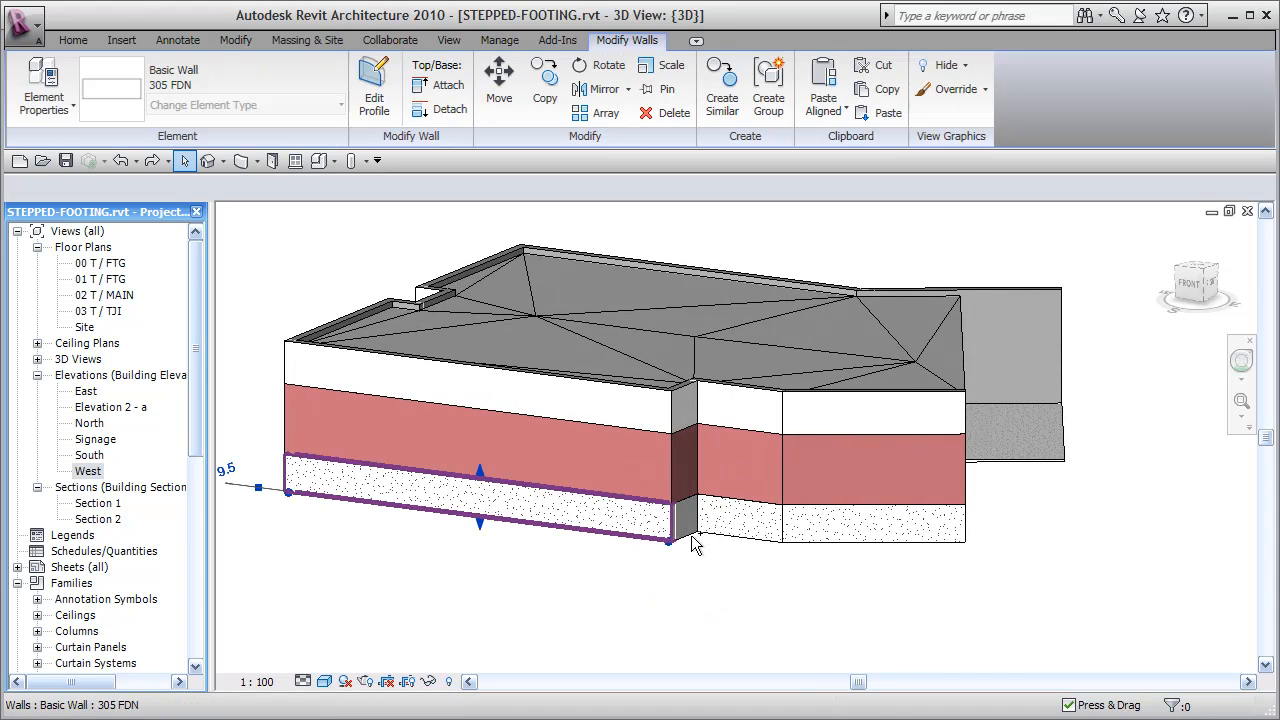
left_click(755, 545, "ctrl")
left_click(840, 548, "ctrl")
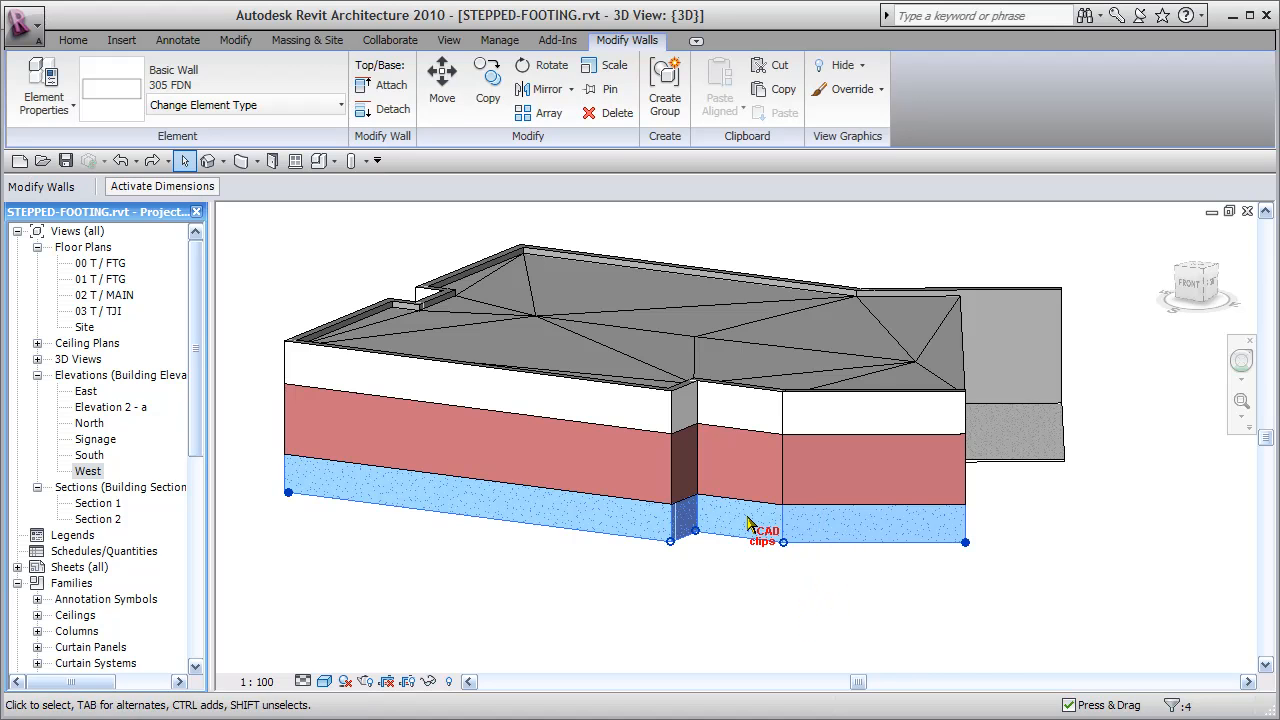
left_click(44, 85)
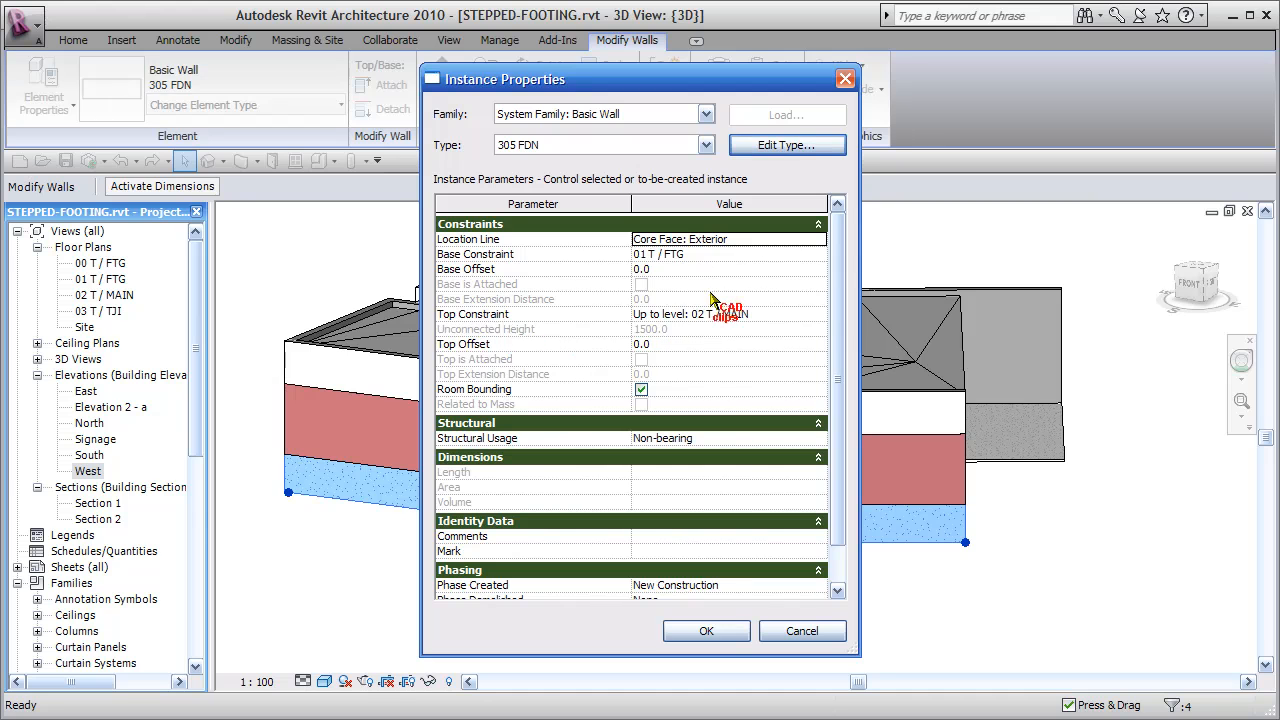
left_click(822, 254)
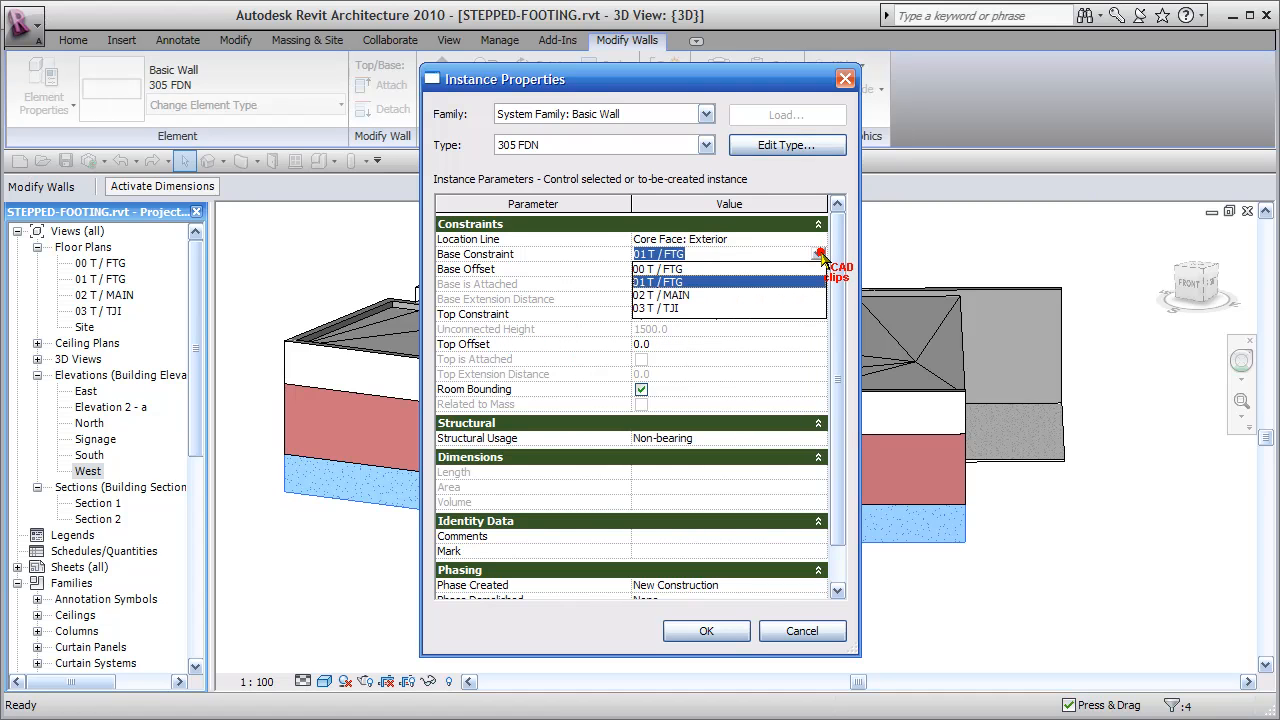
left_click(679, 269)
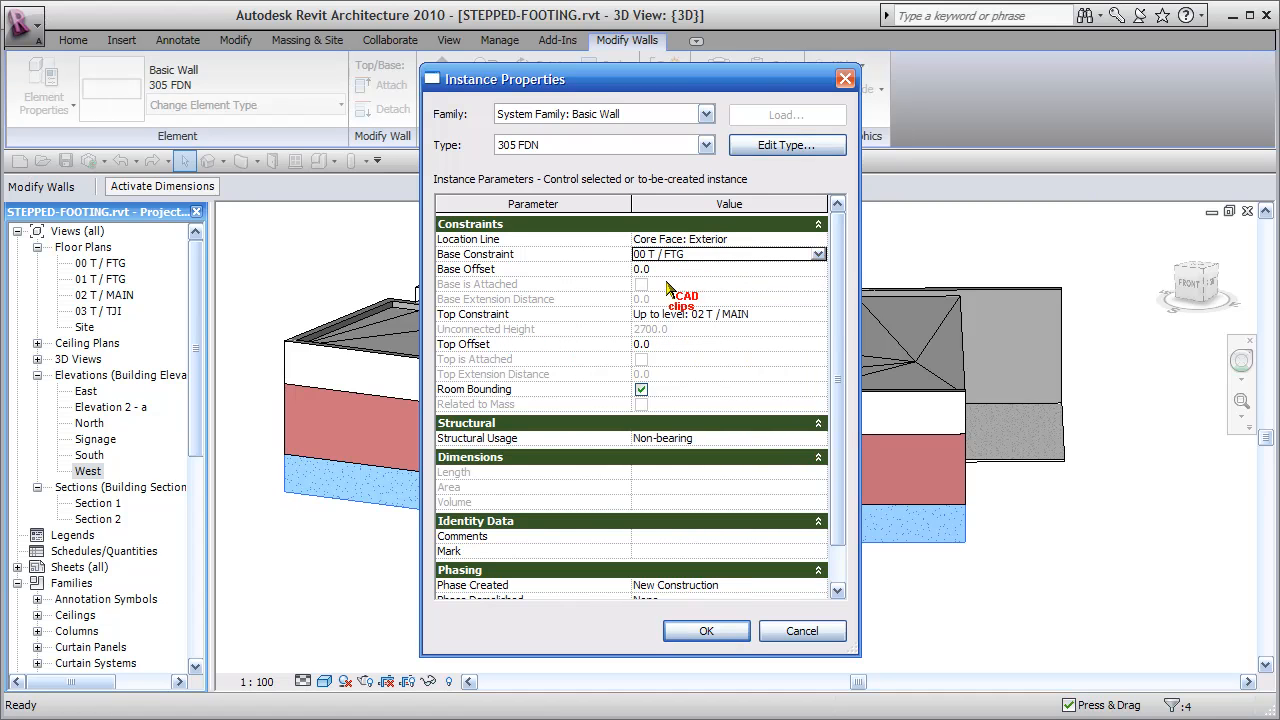
left_click(706, 631)
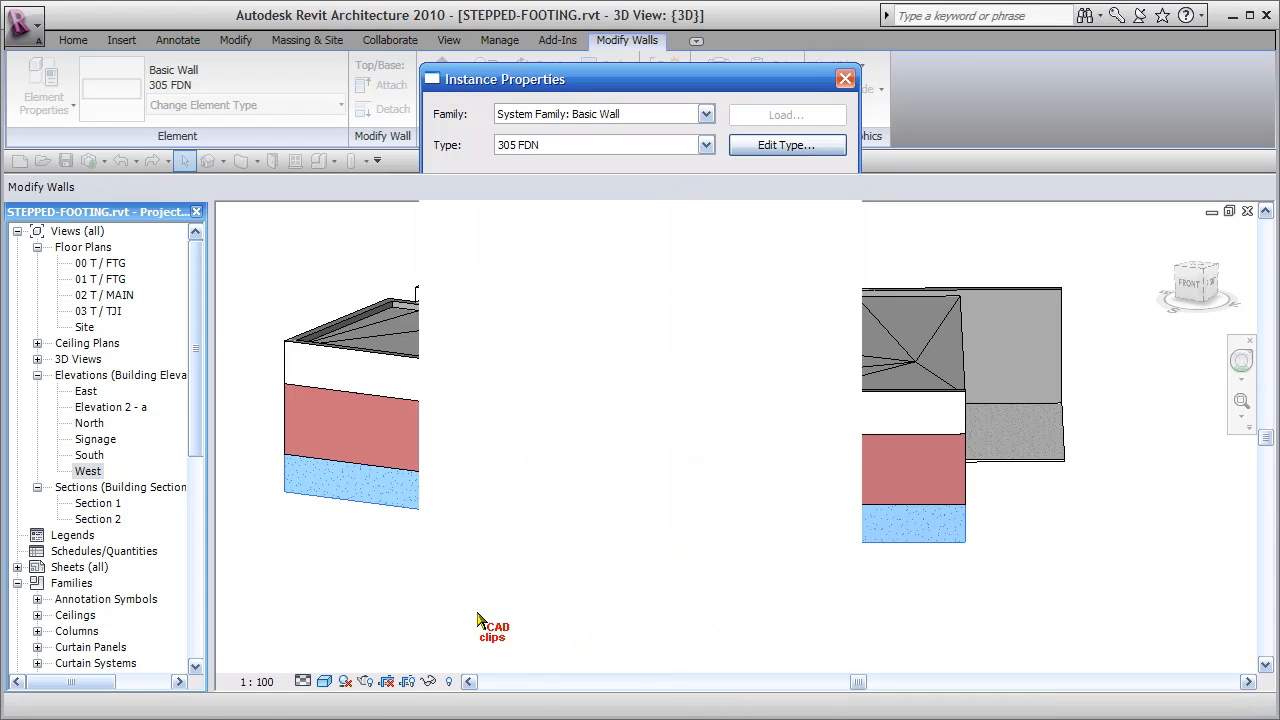
left_click(378, 603)
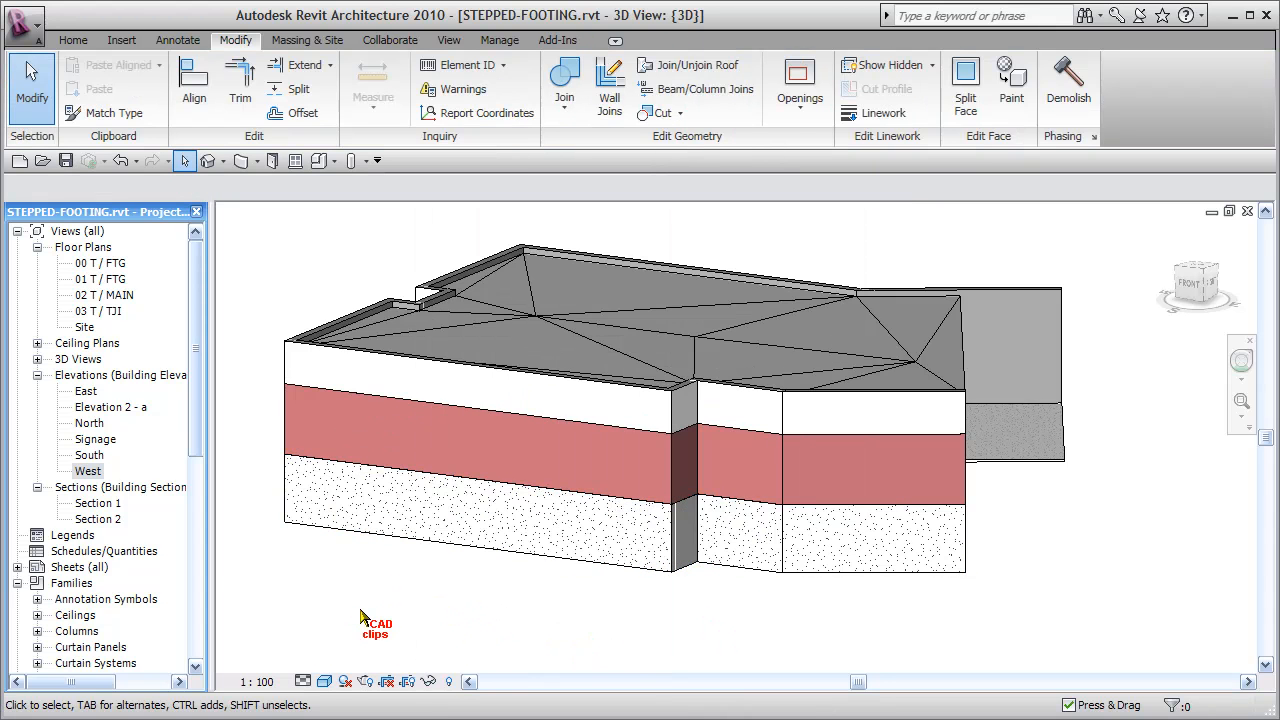
Start placing a wall foundation with the Bearing Footing - 36" x 10" type
middle_click_drag(387, 620, 630, 620, "shift")
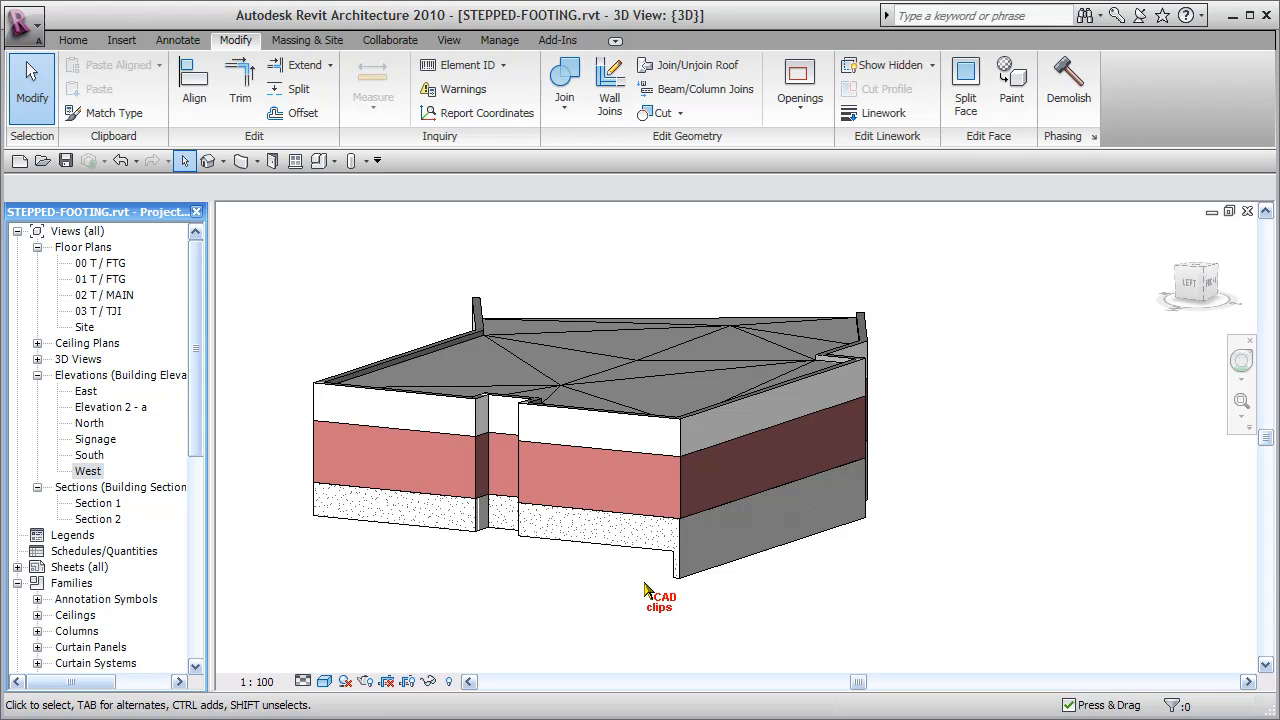
left_click(73, 40)
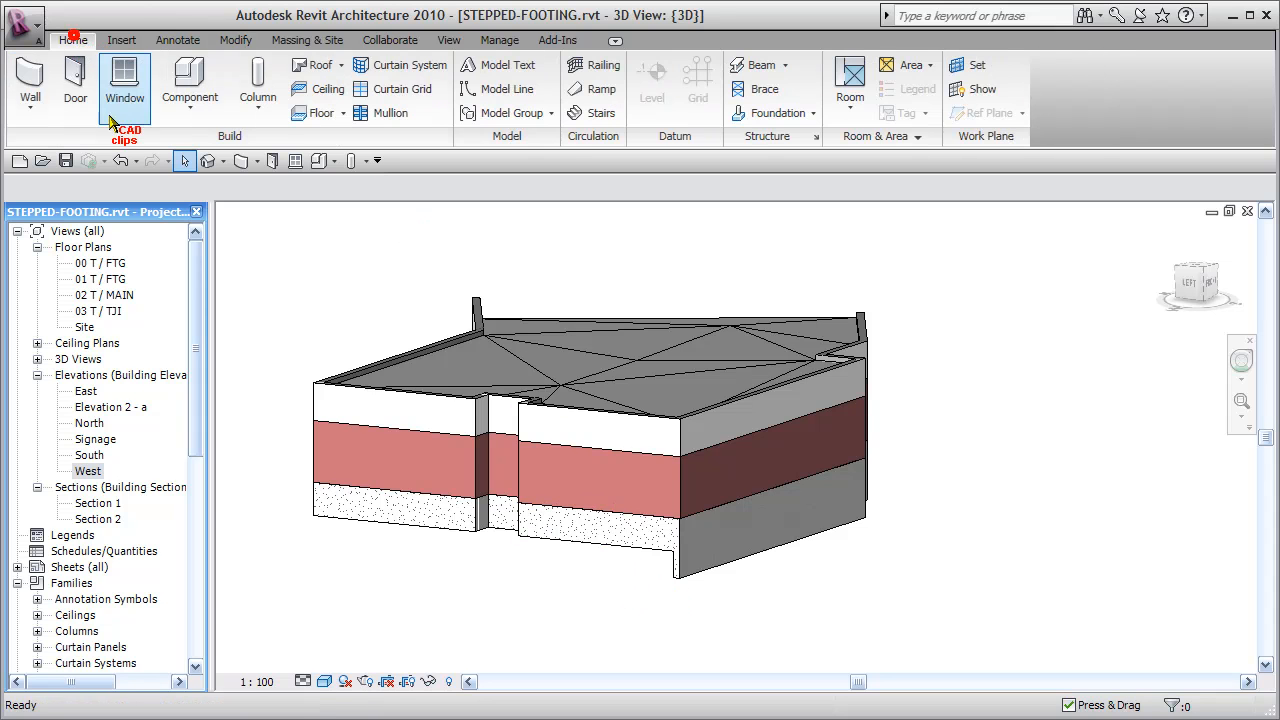
left_click(814, 114)
left_click(817, 147)
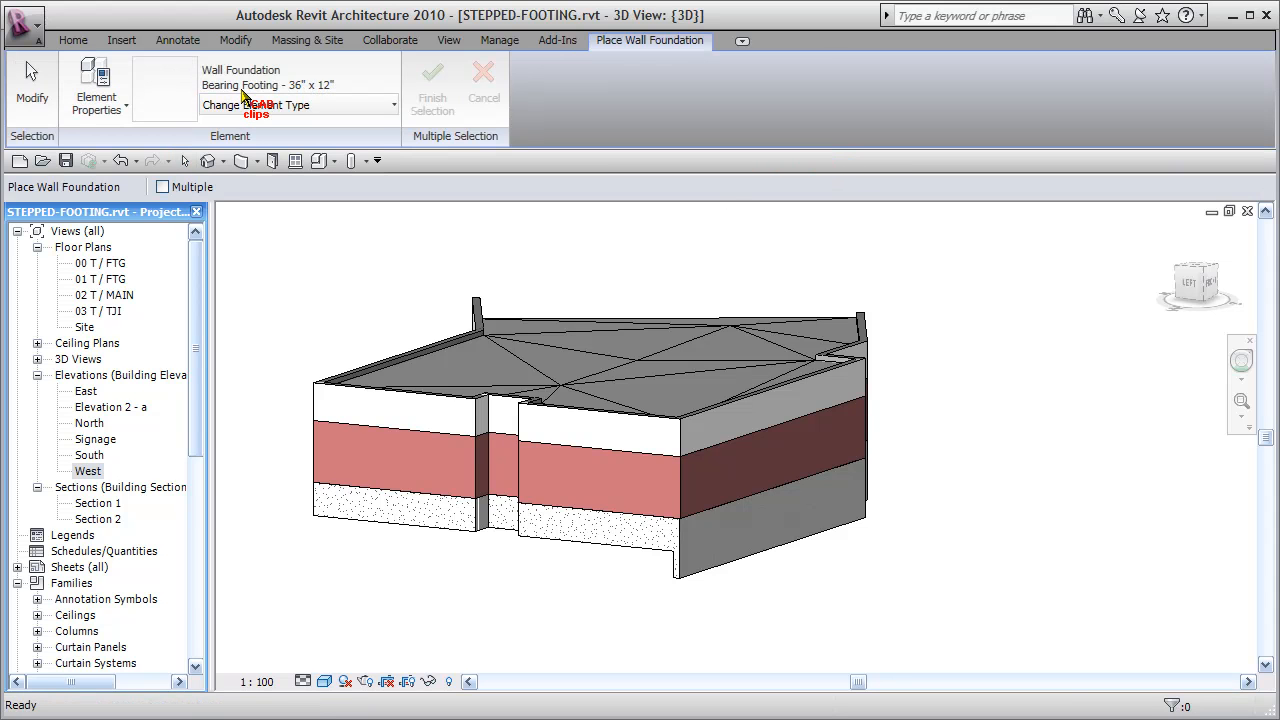
left_click(395, 108)
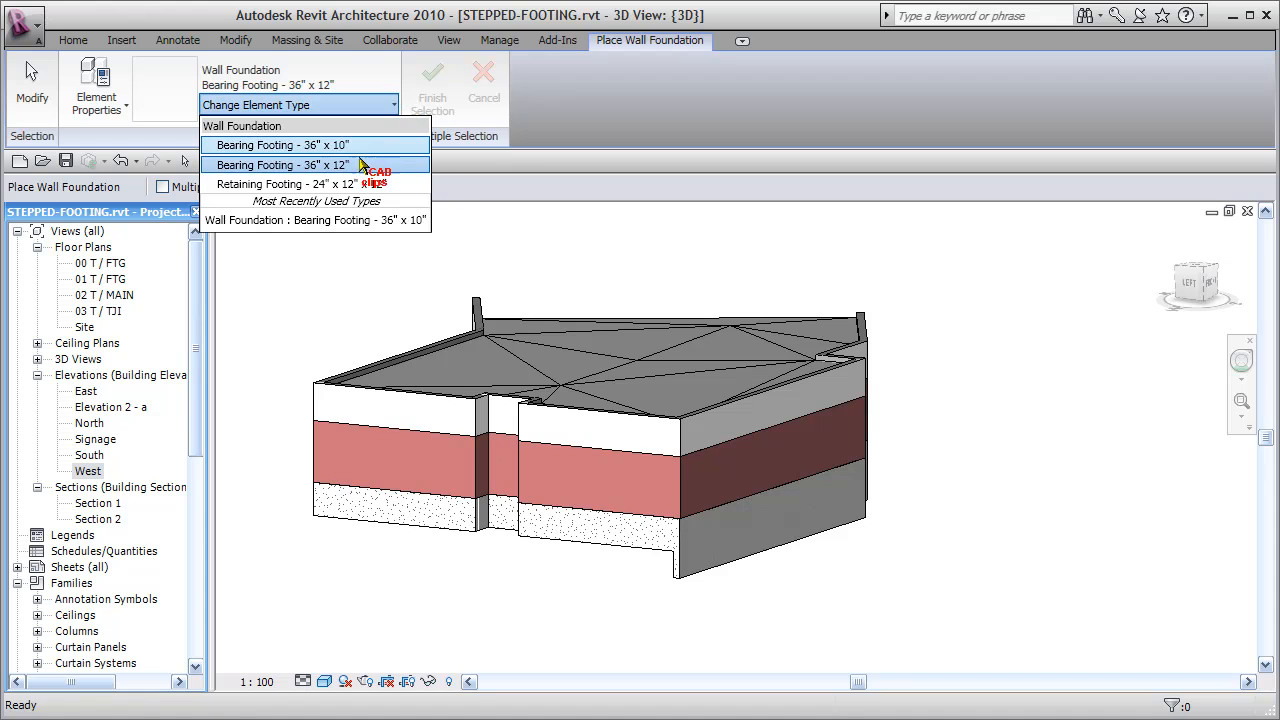
left_click(344, 147)
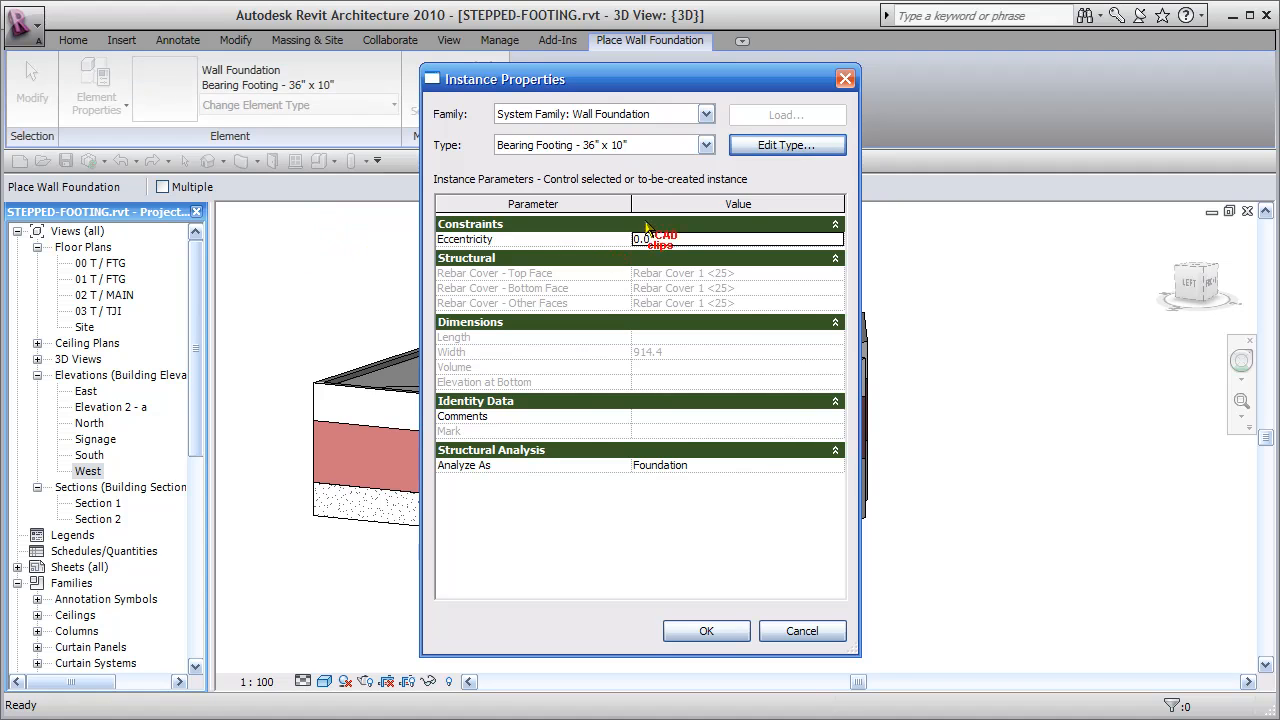
Examine the width and foundation thickness in the bearing footing's type properties, leaving the values as they are
left_click(779, 145)
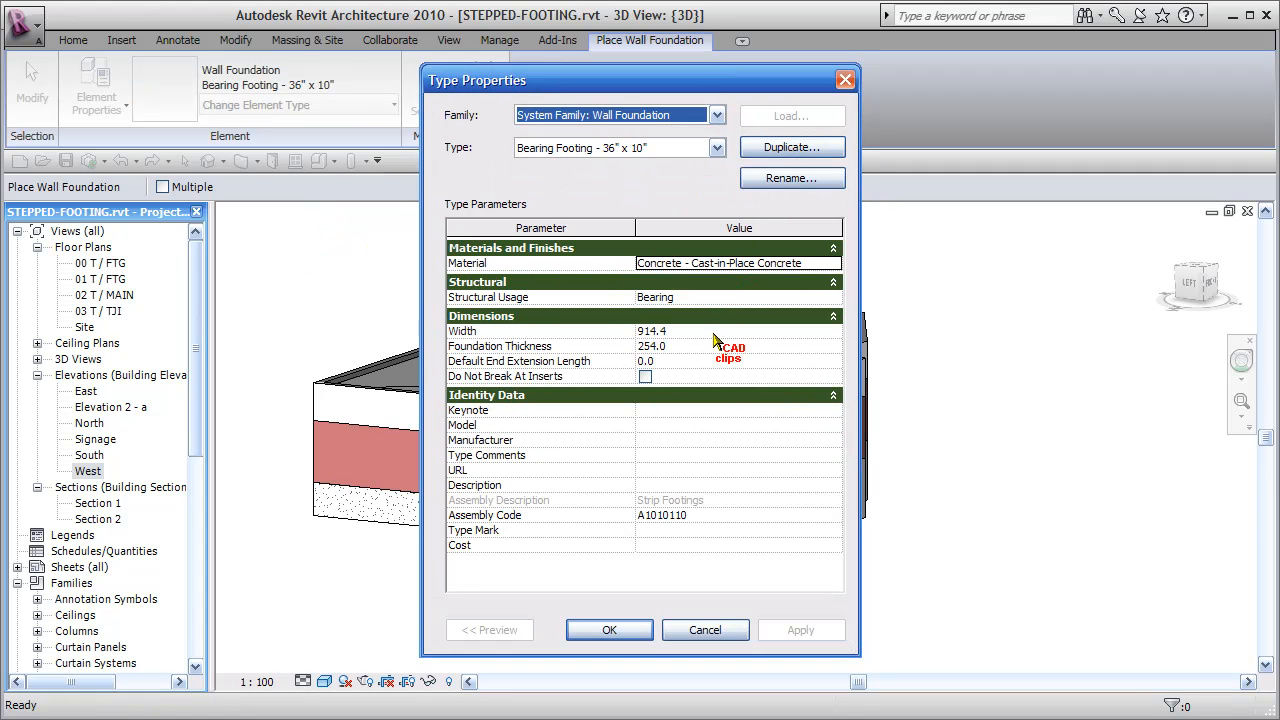
left_click(714, 333)
left_click(705, 347)
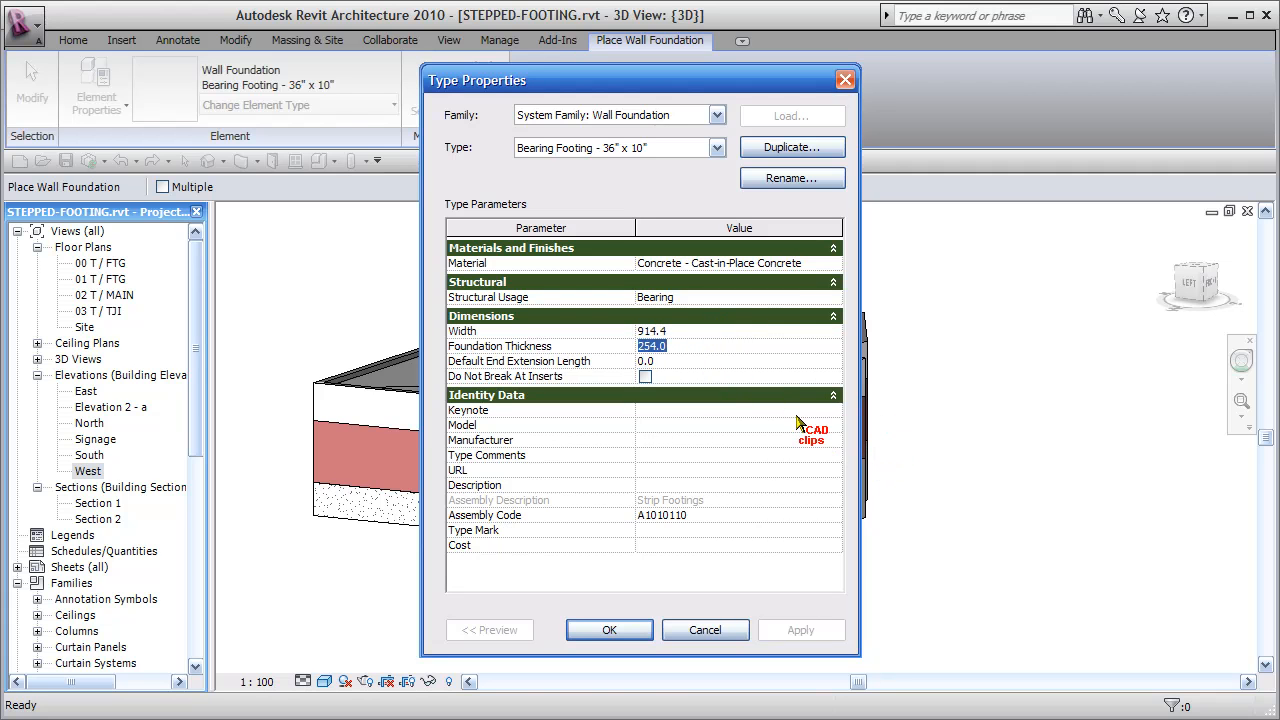
left_click(705, 333)
left_click(697, 349)
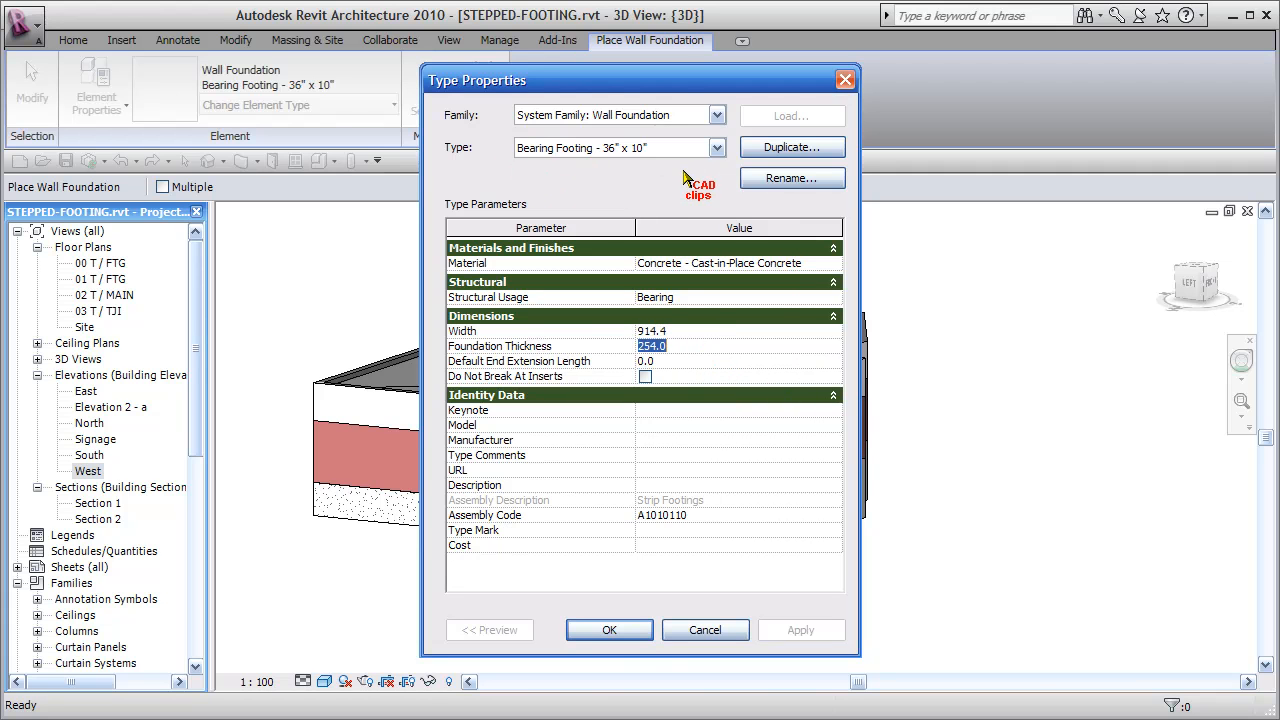
left_click(633, 634)
left_click(662, 634)
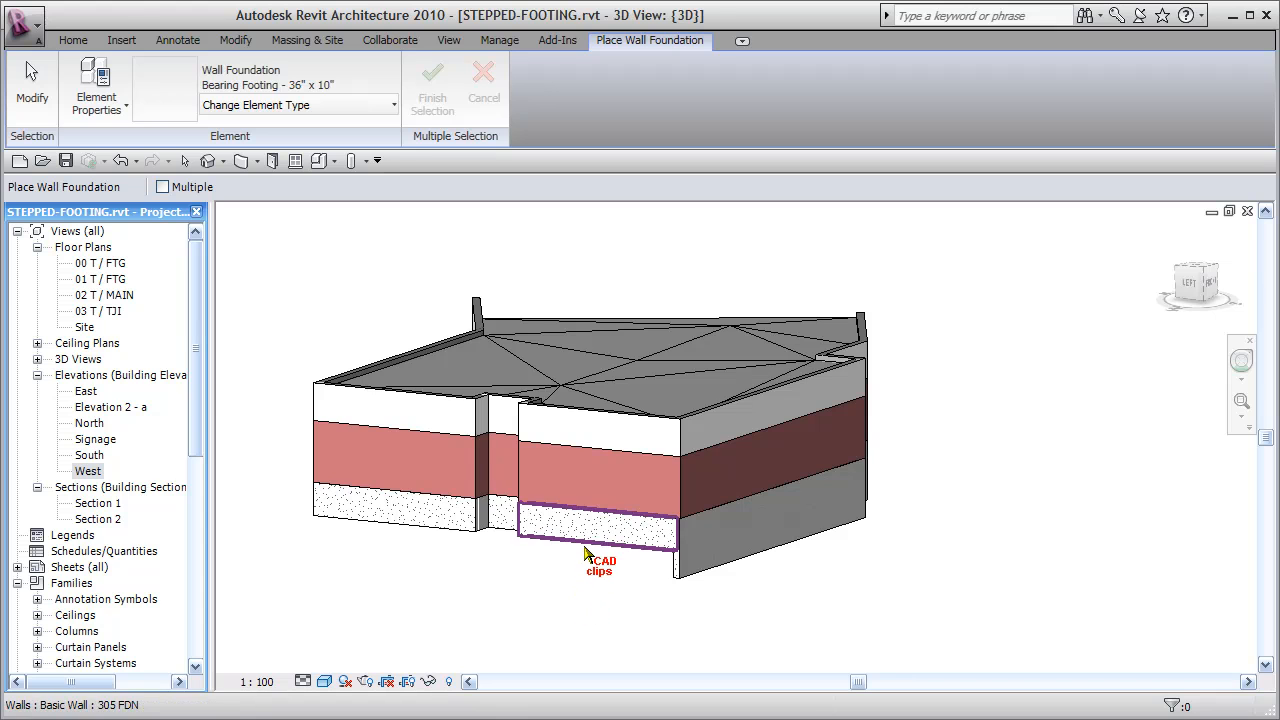
Place the bearing footing under the whole chain of connected foundation walls
key("Tab")
left_click(583, 550)
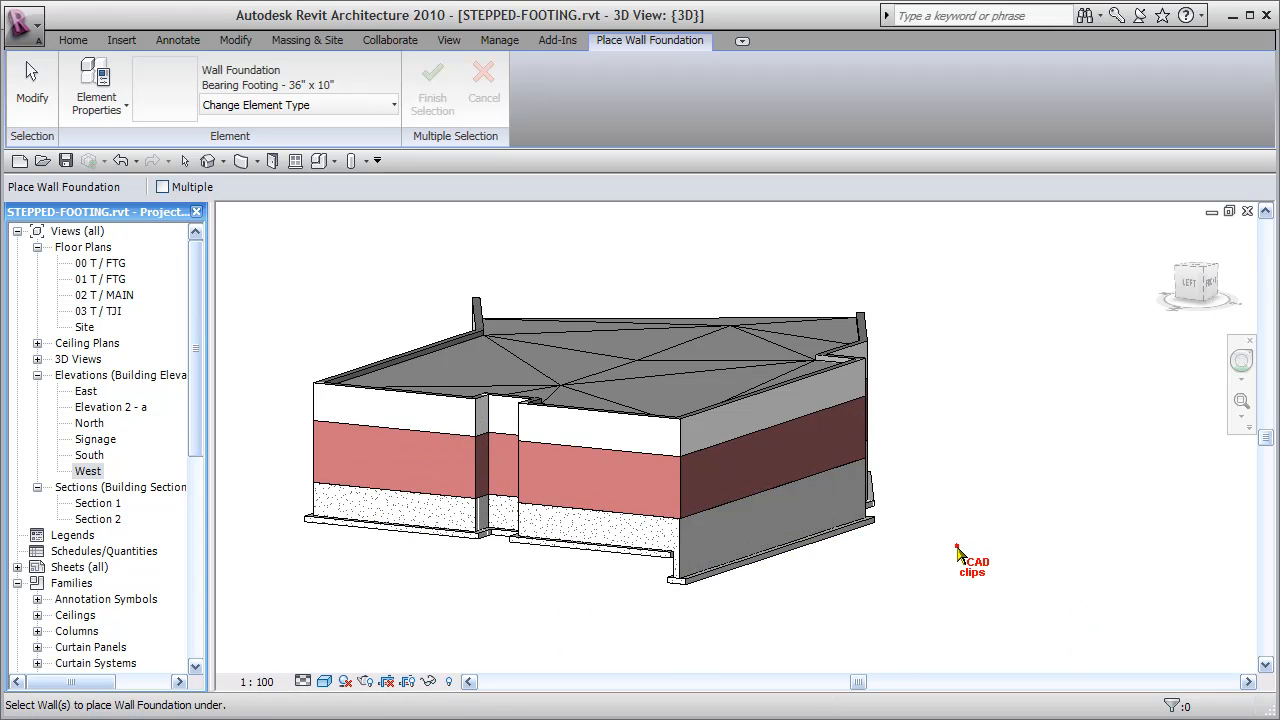
middle_click_drag(775, 615, 884, 570, "shift")
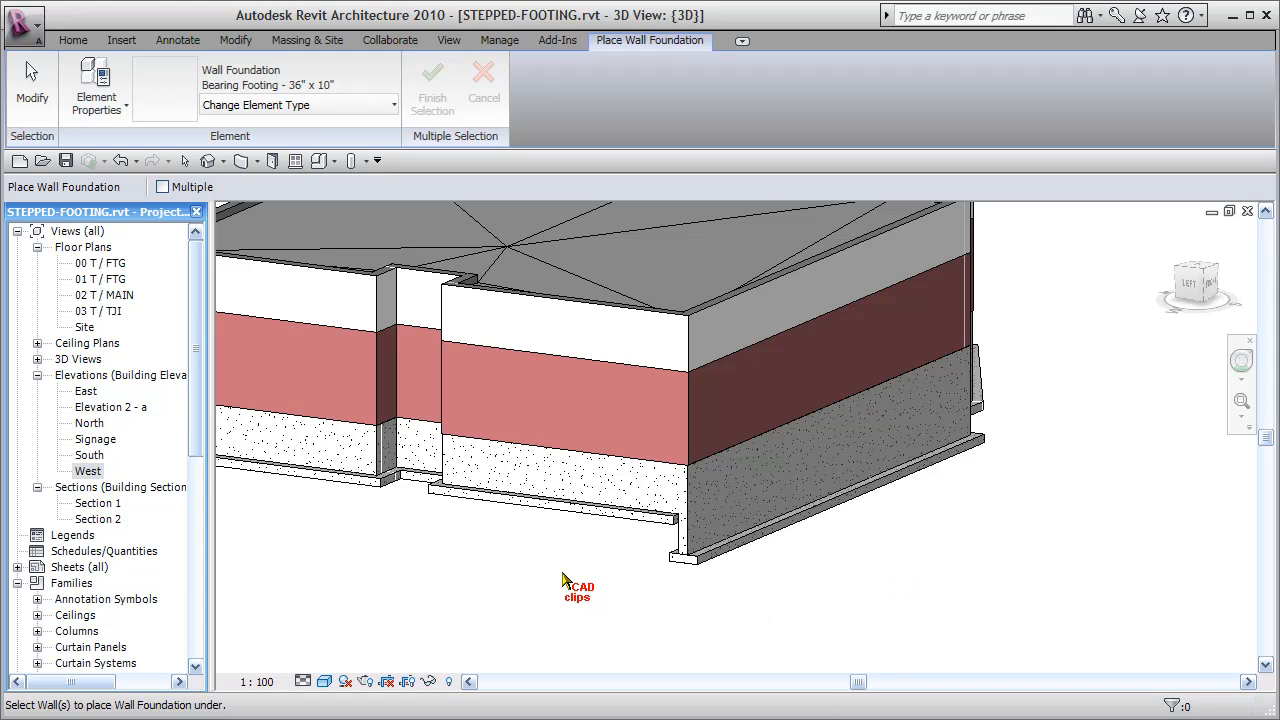
Examine the footing level change at the corner, consult SECTION VIEW.PNG in Windows Picture and Fax Viewer, and return to Revit
middle_click_drag(580, 586, 611, 578)
scroll(613, 599, "up", 1)
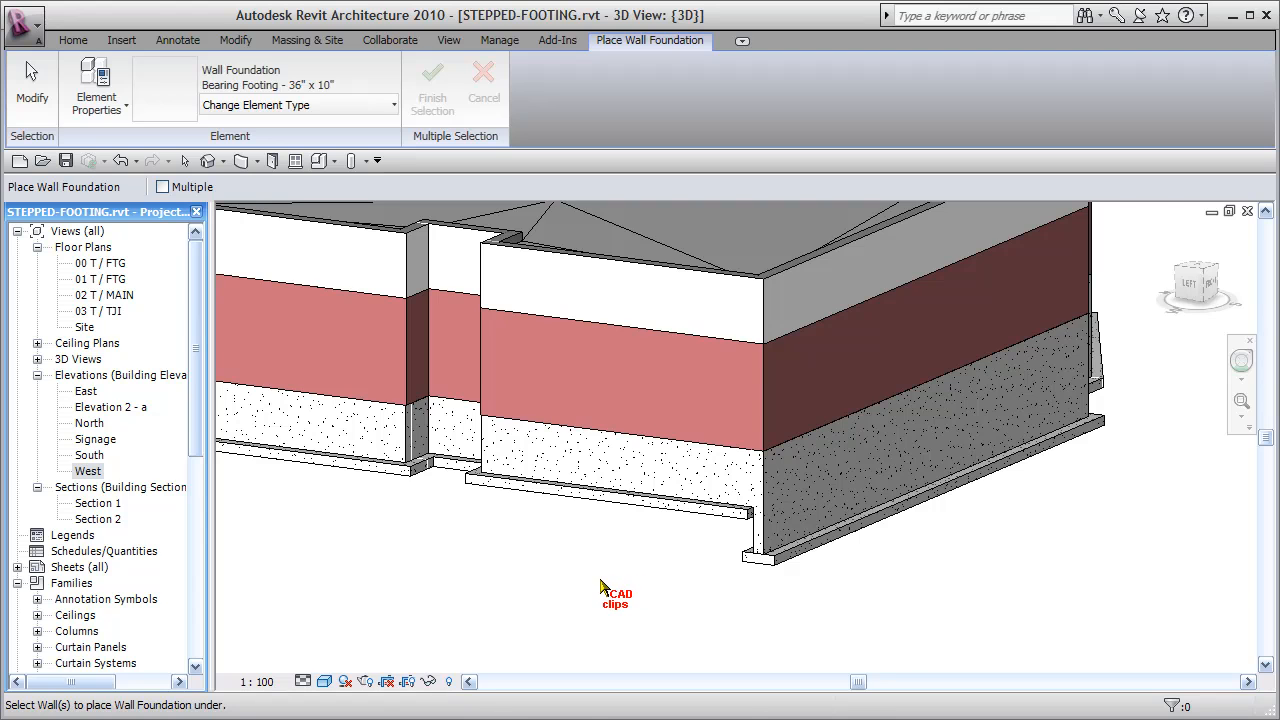
key("alt+Tab")
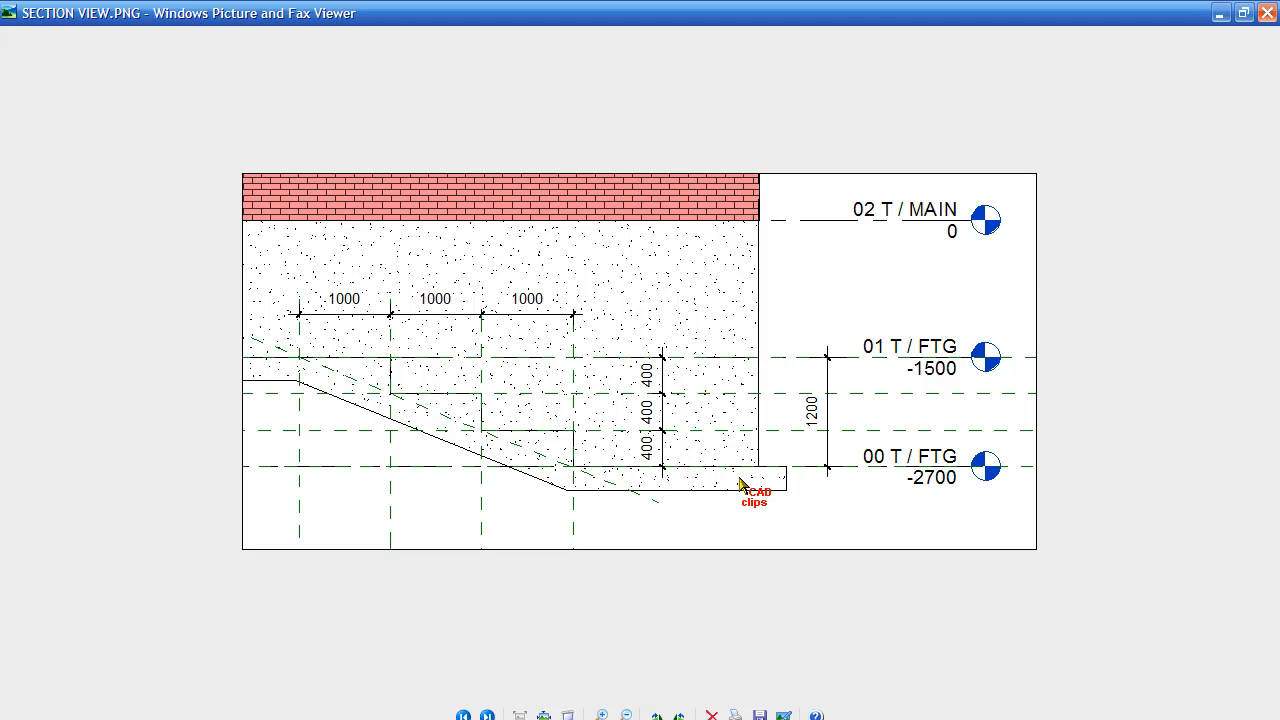
key("alt+Tab")
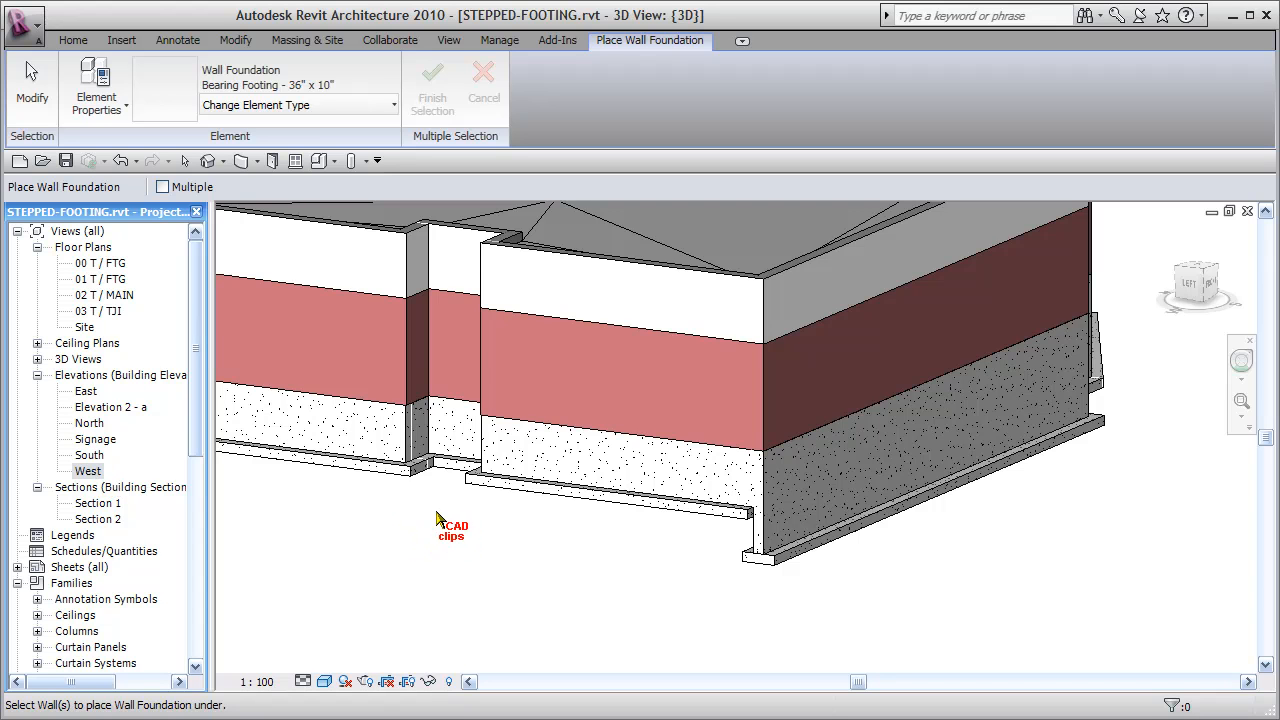
In the 01 T / FTG floor plan, draw a building section along the wall at grid 3, from the recess to just past grid 2
double_click(112, 280)
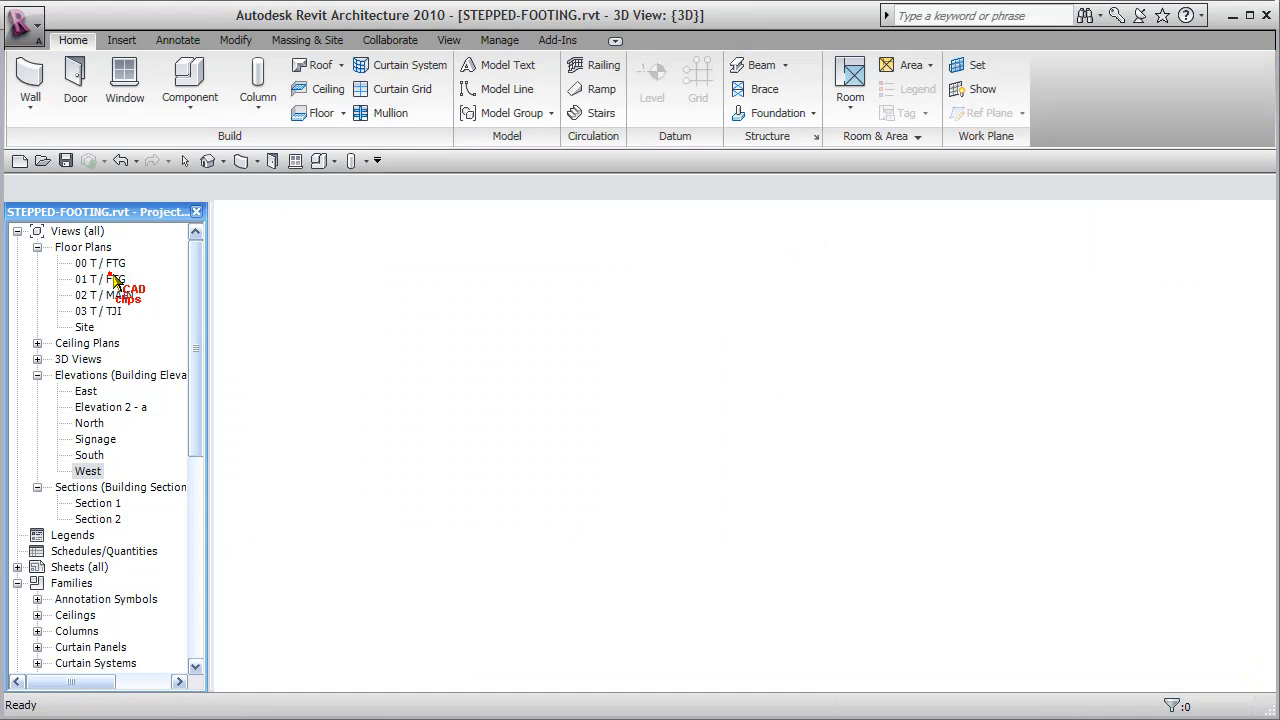
scroll(585, 567, "up", 2)
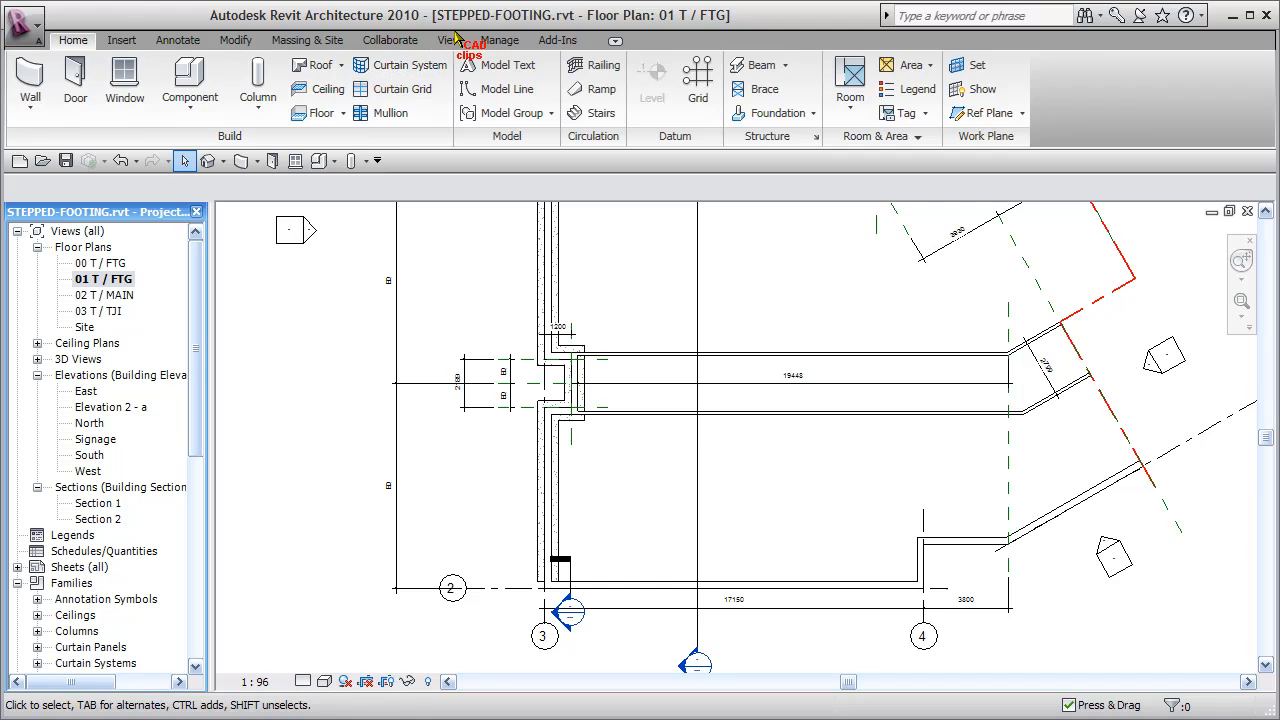
left_click(448, 40)
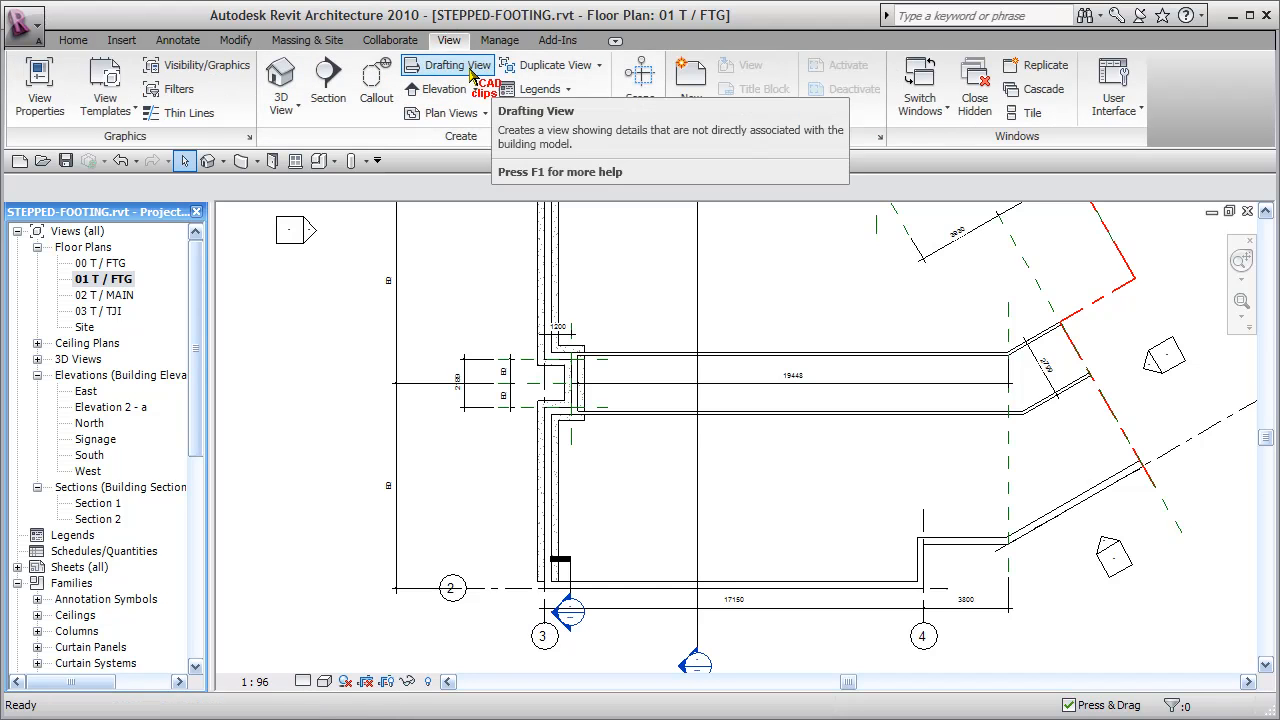
left_click(330, 80)
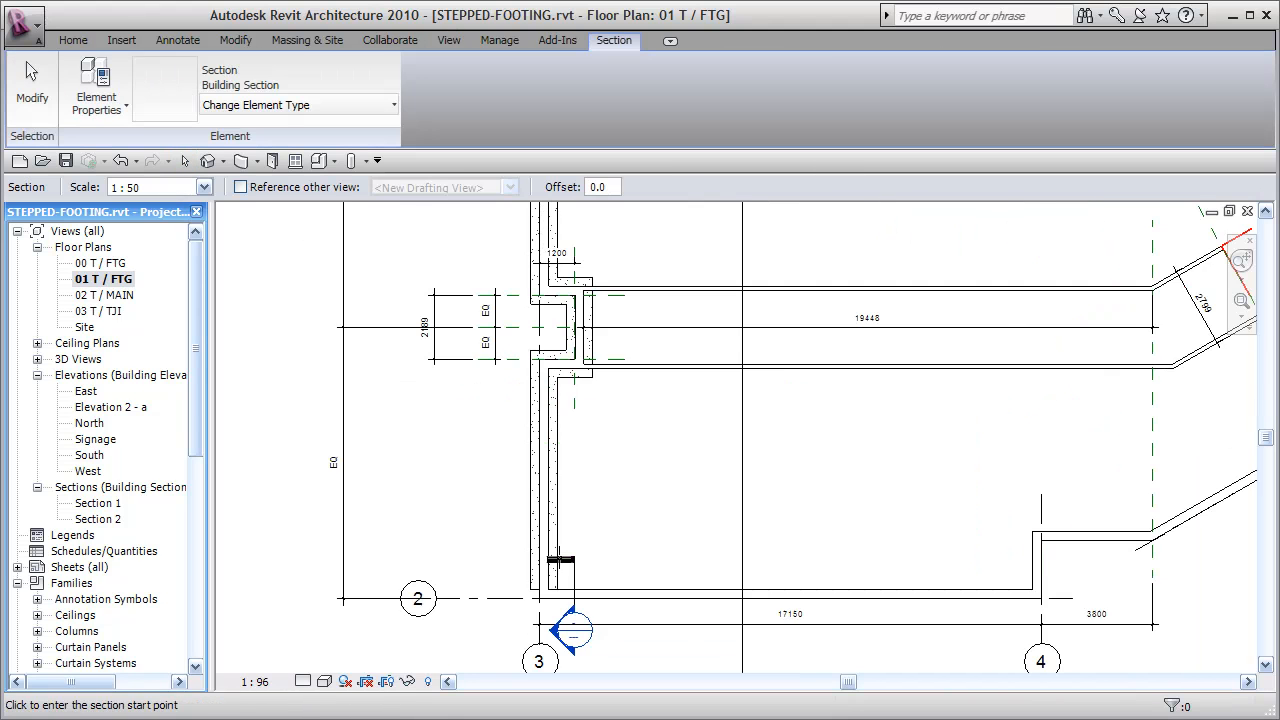
scroll(556, 560, "up", 1)
scroll(519, 385, "up", 1)
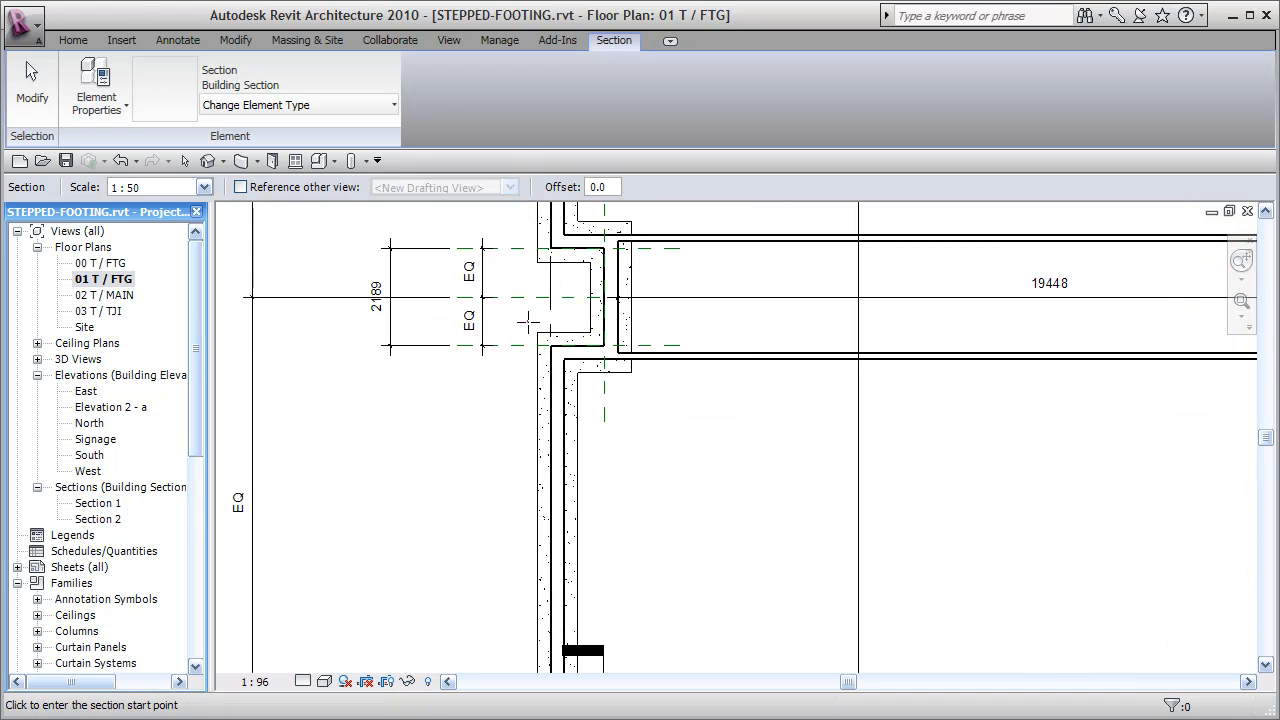
left_click(528, 320)
middle_click_drag(511, 578, 523, 418)
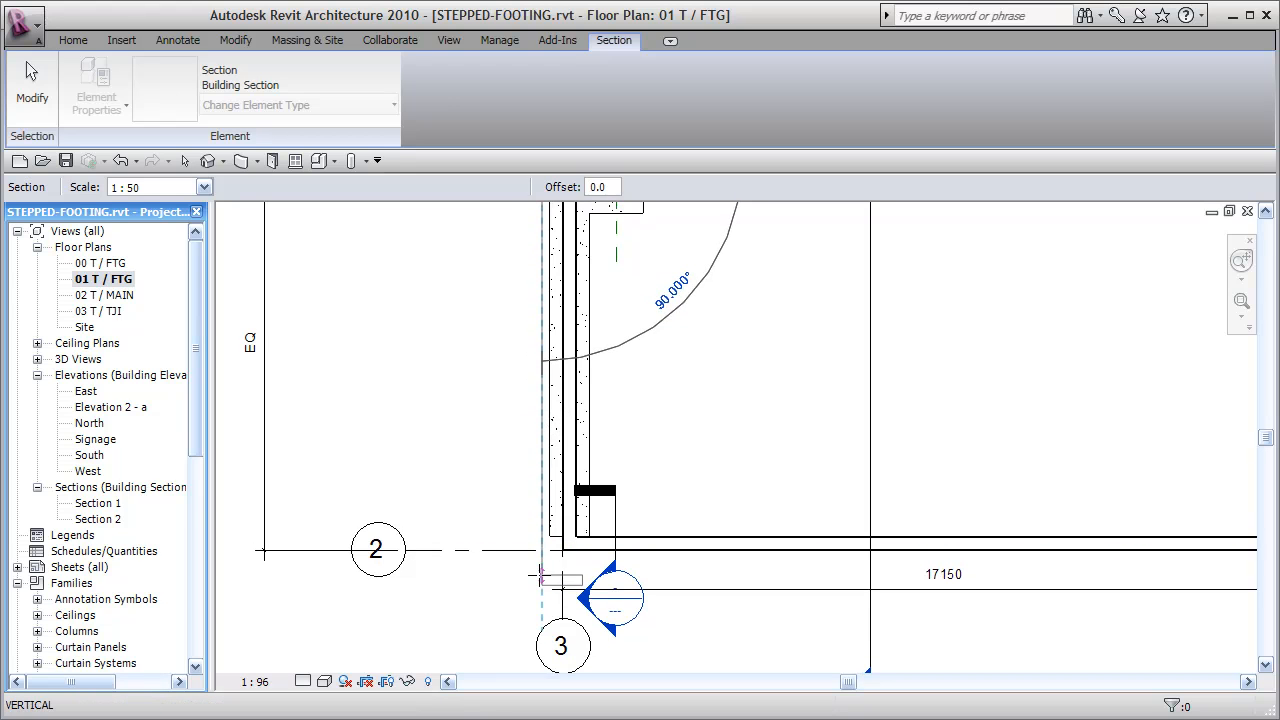
left_click(540, 576)
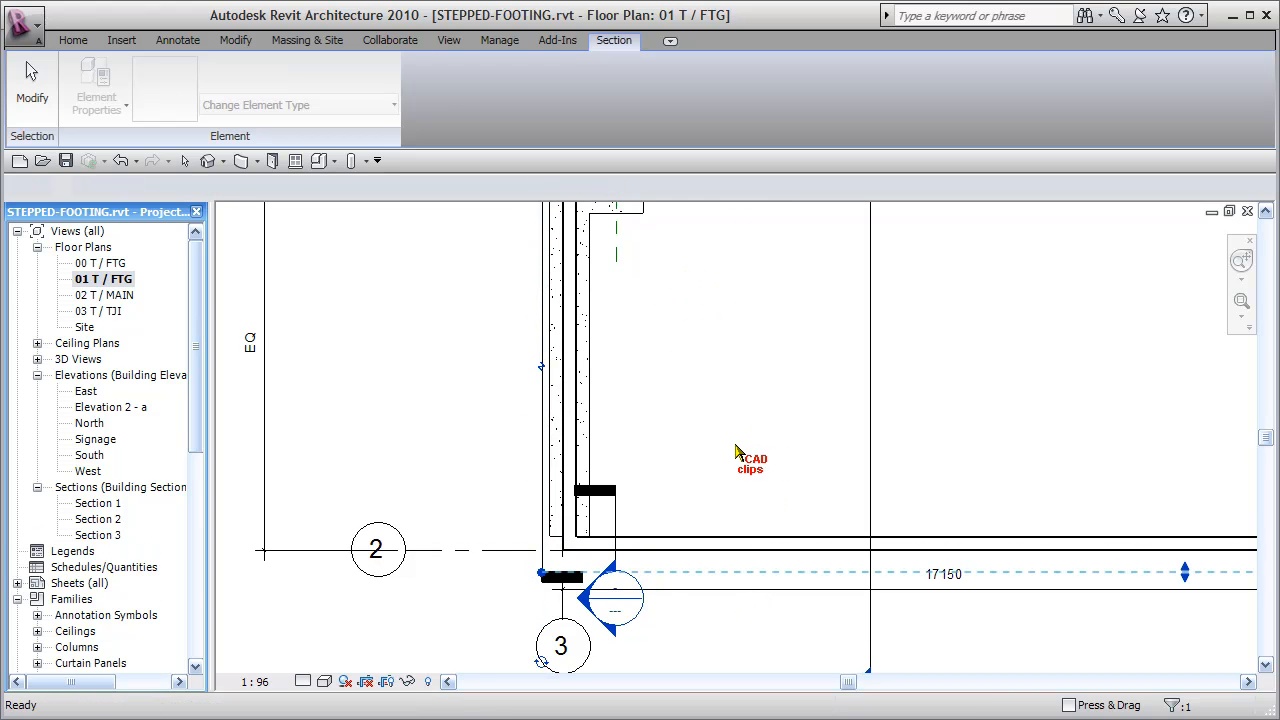
key("Escape")
Inspect the new section's extent and the bearing footing along grid 3 between the recess and grid 2
scroll(749, 455, "down", 3)
middle_click_drag(749, 457, 710, 500)
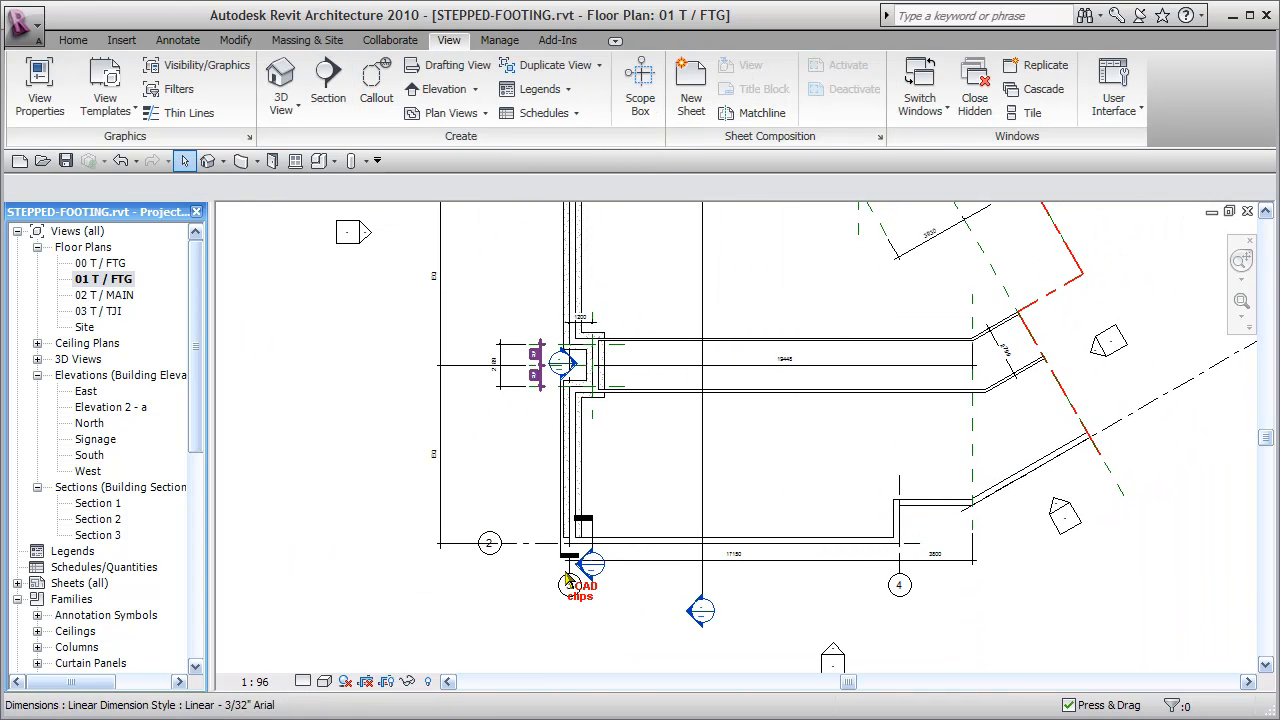
scroll(574, 553, "up", 2)
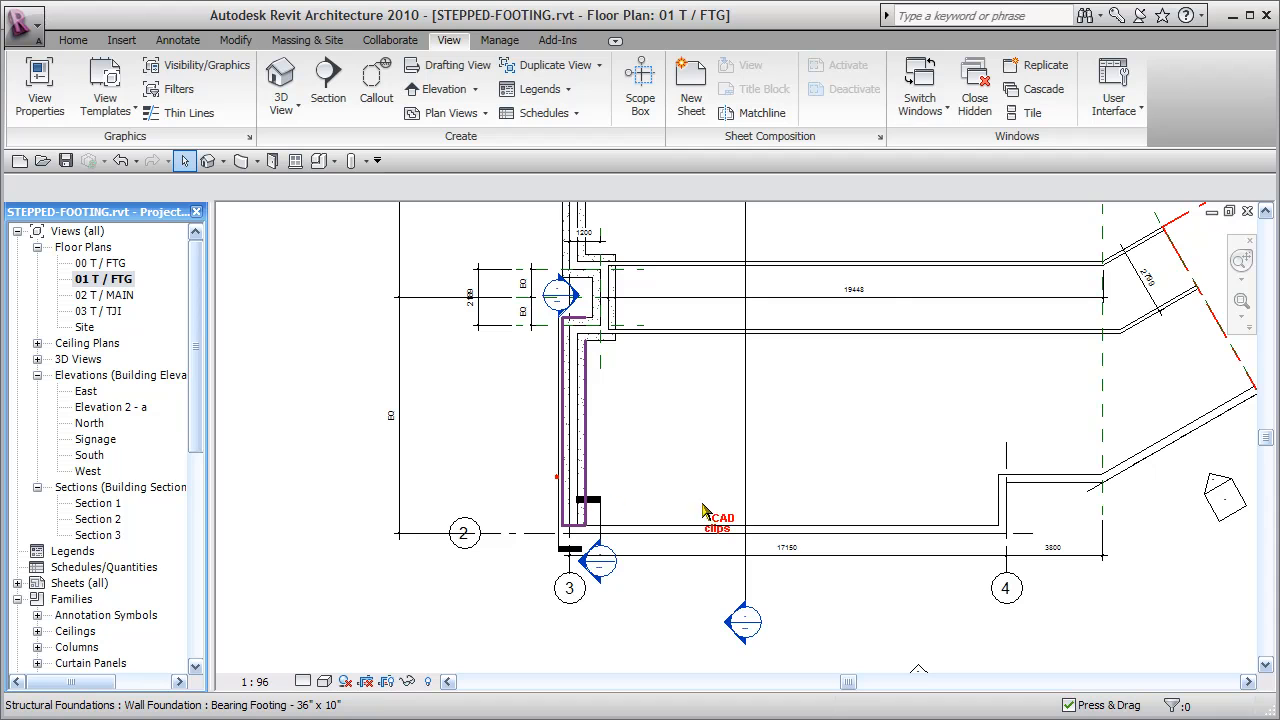
left_click(853, 527)
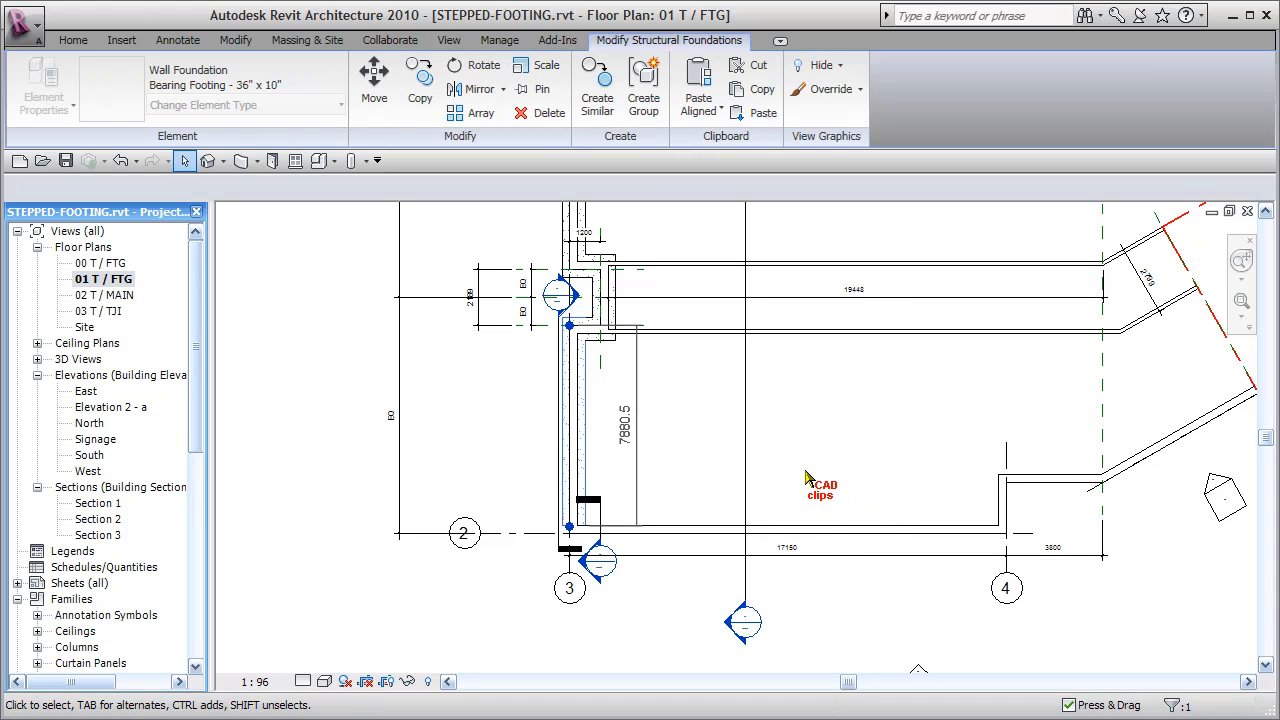
key("Escape")
scroll(640, 360, "up", 3)
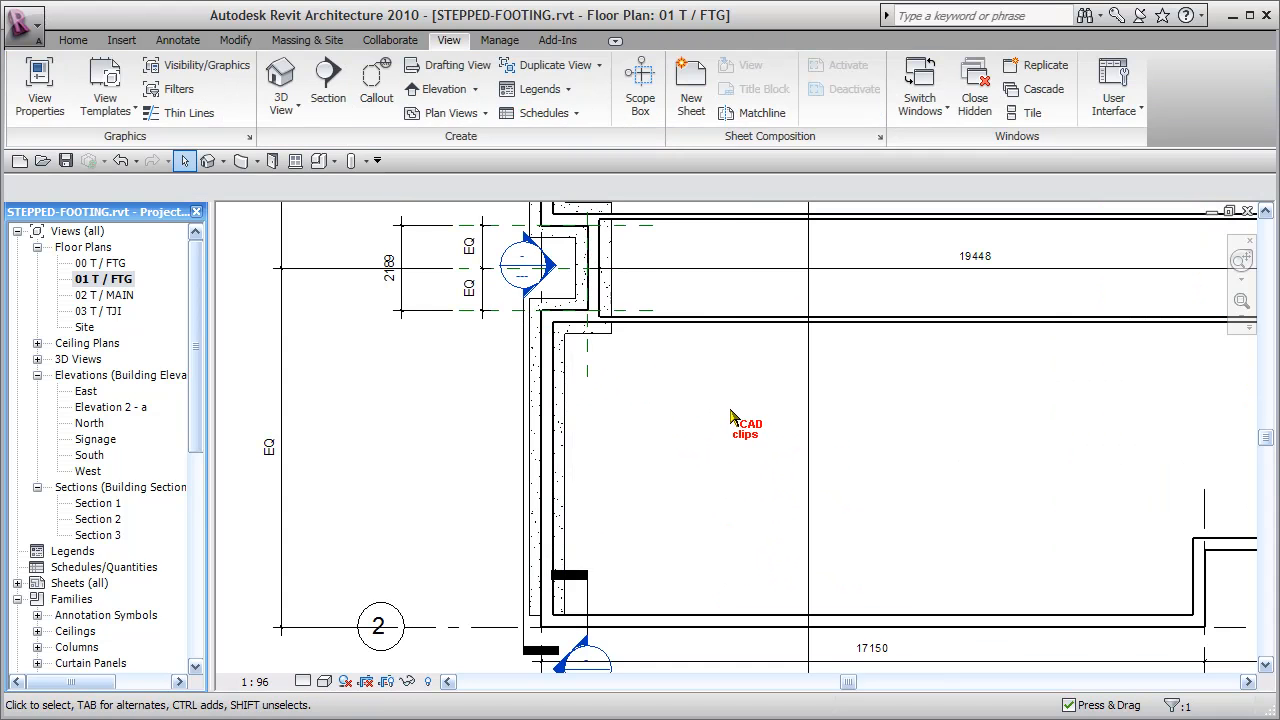
Reduce the view depth of the new section along grid 3 by pulling its far clip boundary in toward the wall
left_click(522, 347)
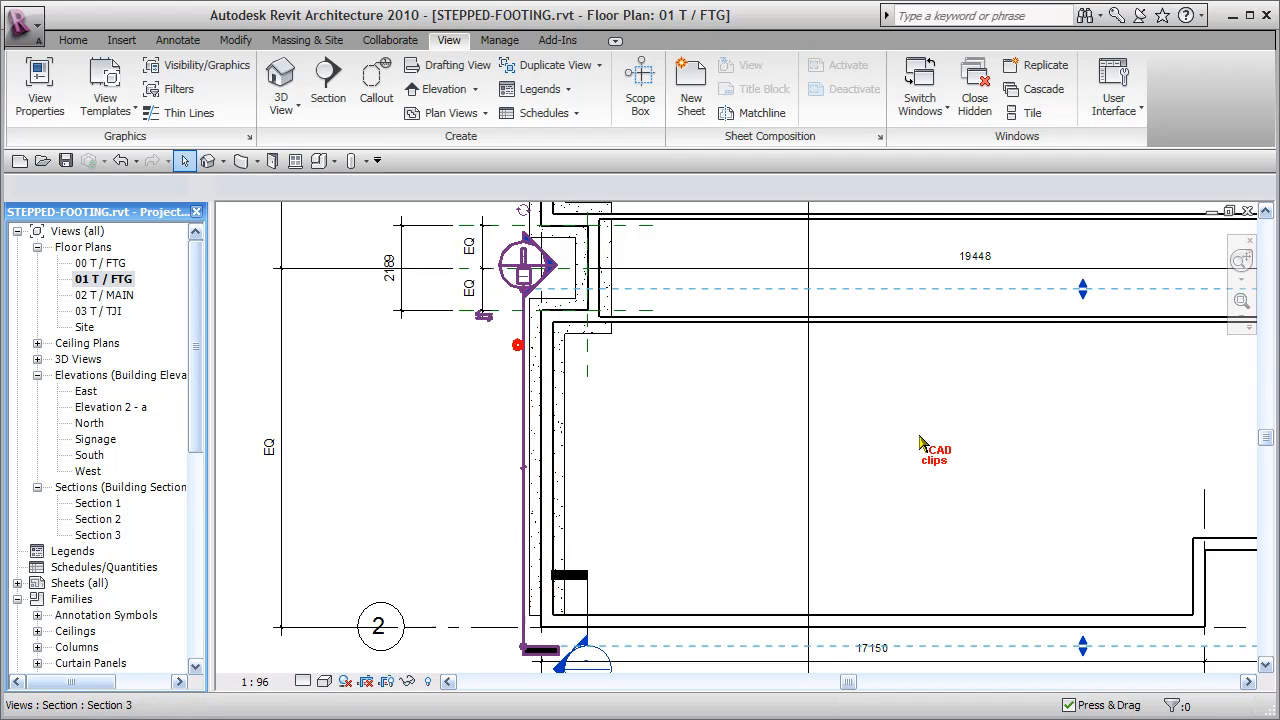
scroll(983, 398, "down", 2)
middle_click_drag(981, 399, 691, 411)
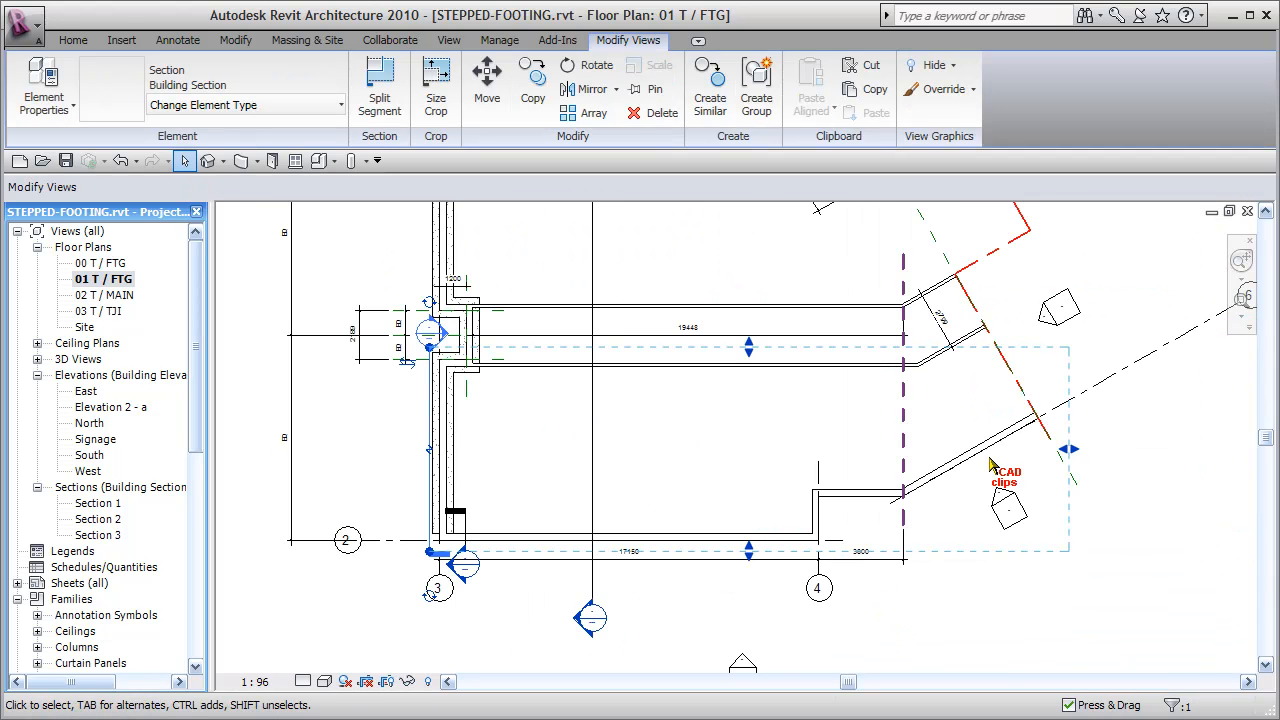
left_click_drag(1069, 449, 728, 458)
left_click_drag(490, 443, 462, 434)
left_click(555, 468)
Open the Section 3 view from its section head in the plan and hide the view's crop region
scroll(517, 468, "up", 2)
middle_click_drag(514, 462, 751, 471)
scroll(544, 440, "up", 1)
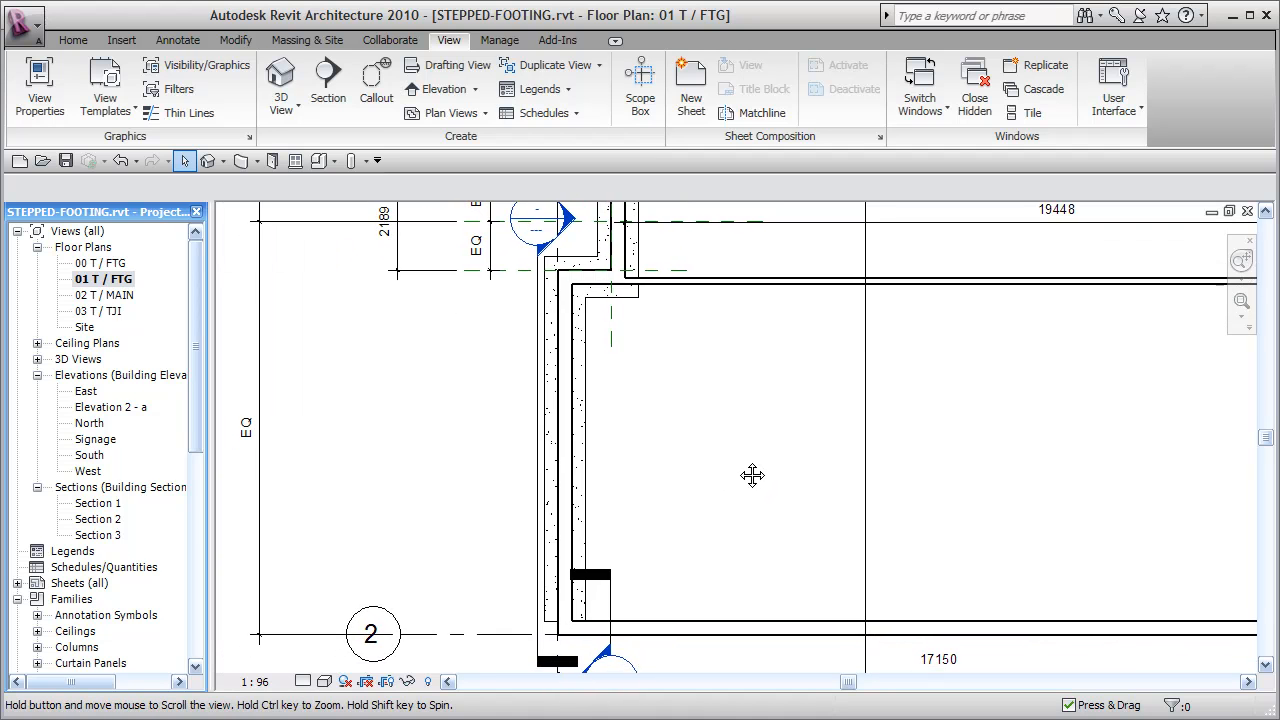
double_click(539, 229)
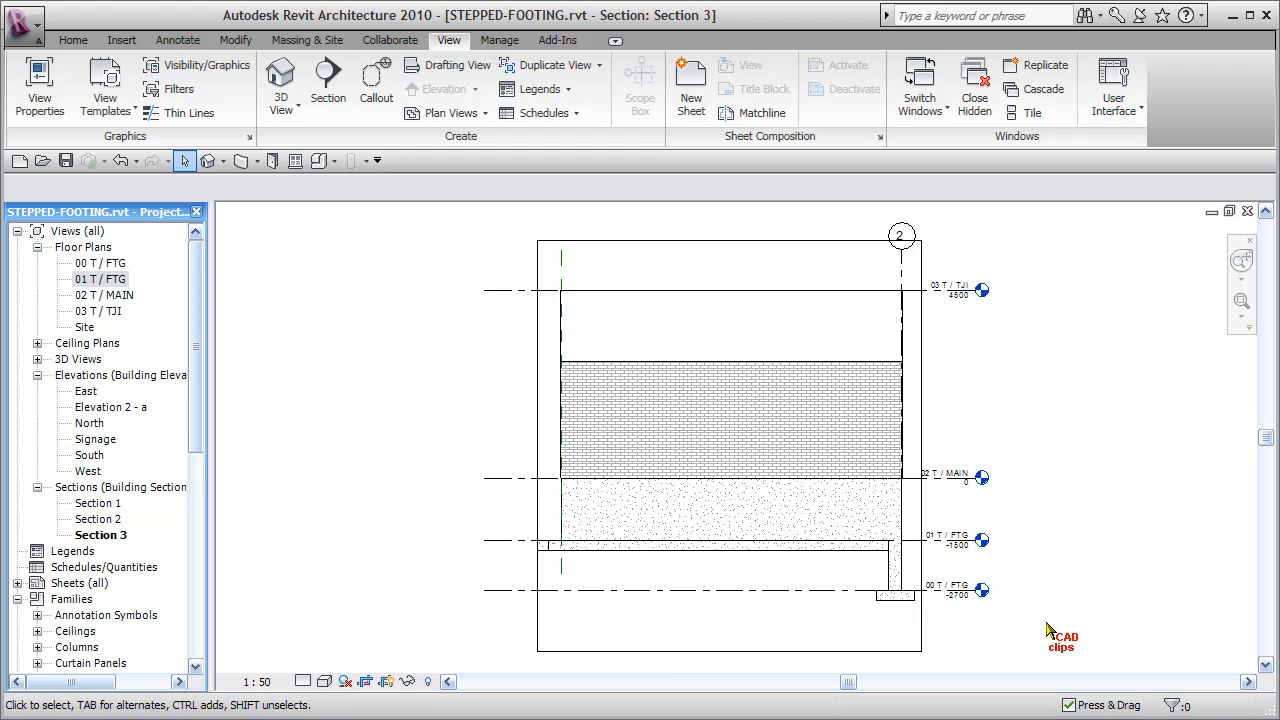
left_click(386, 681)
scroll(812, 614, "up", 4)
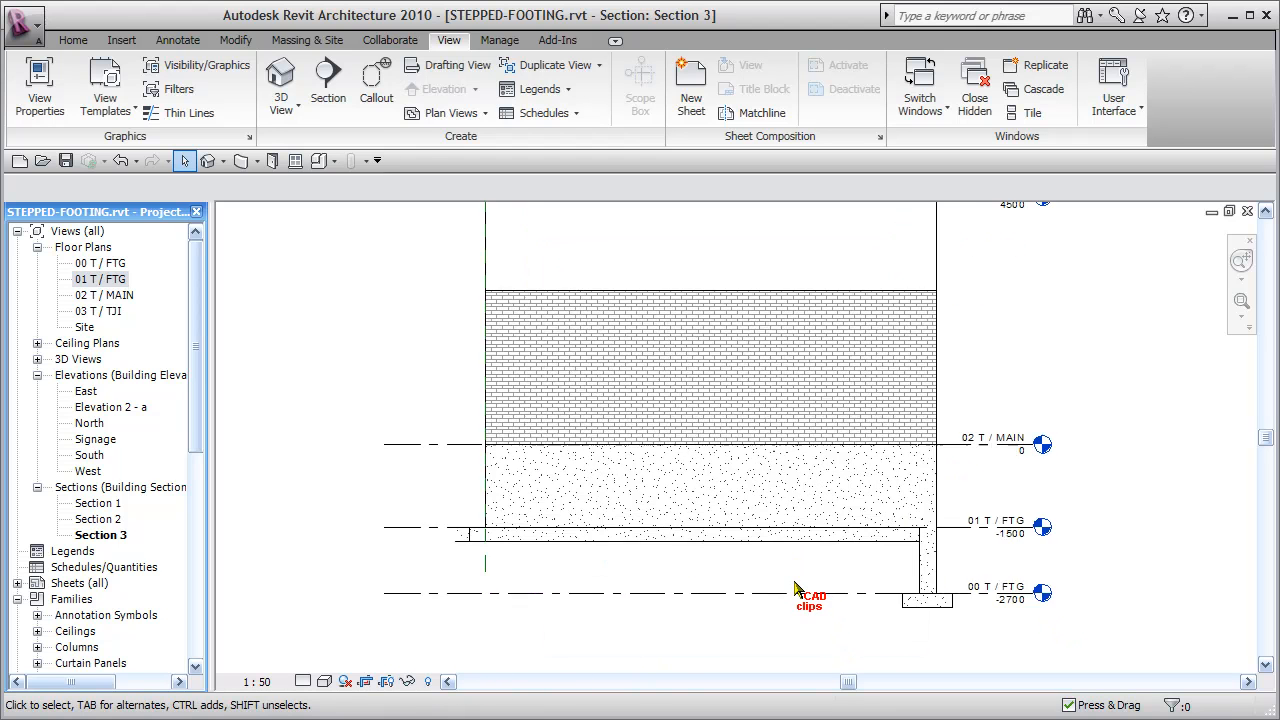
middle_click_drag(795, 588, 809, 540)
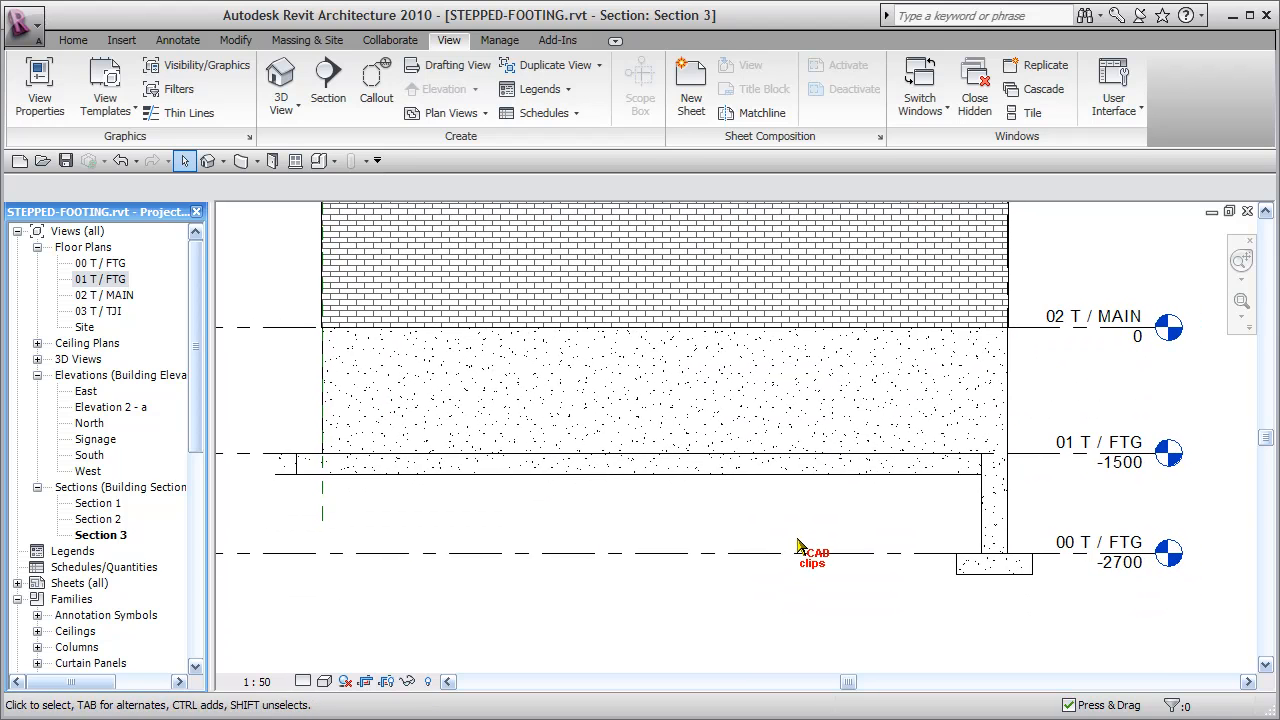
Draw four roughly evenly spaced vertical reference planes crossing levels 01 T / FTG and 00 T / FTG beside the lower footing
left_click(76, 40)
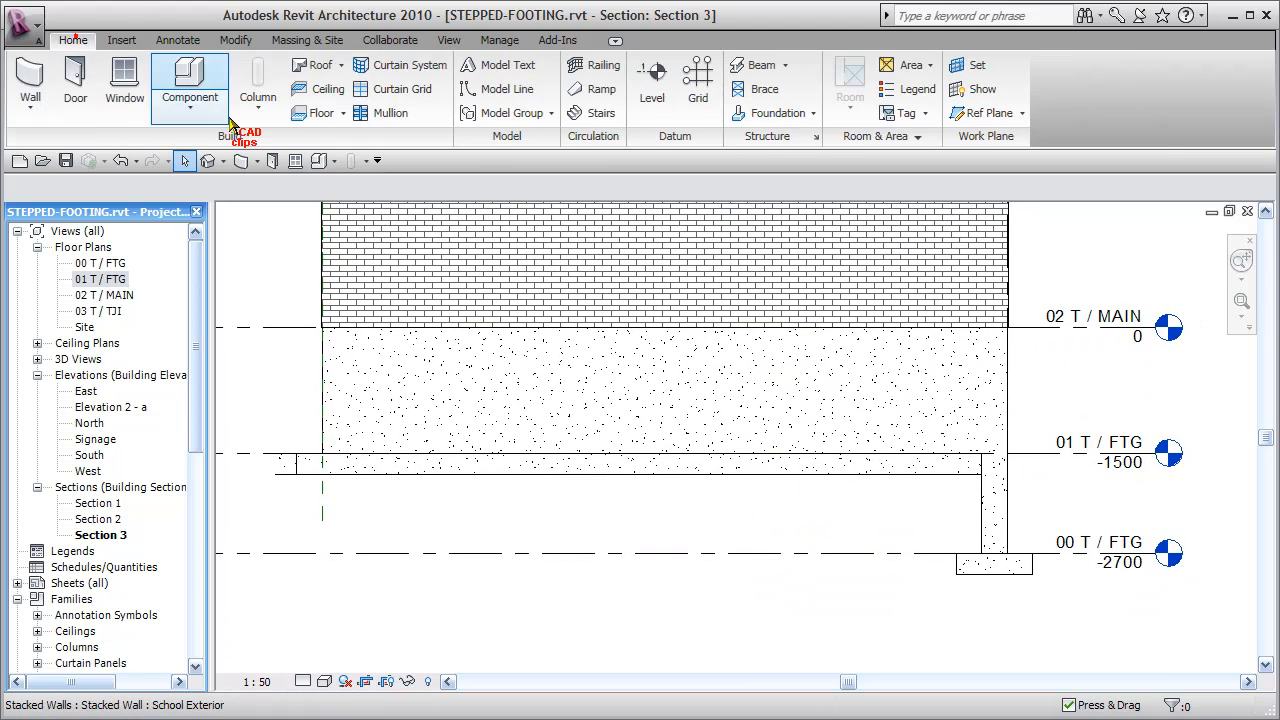
left_click(1001, 118)
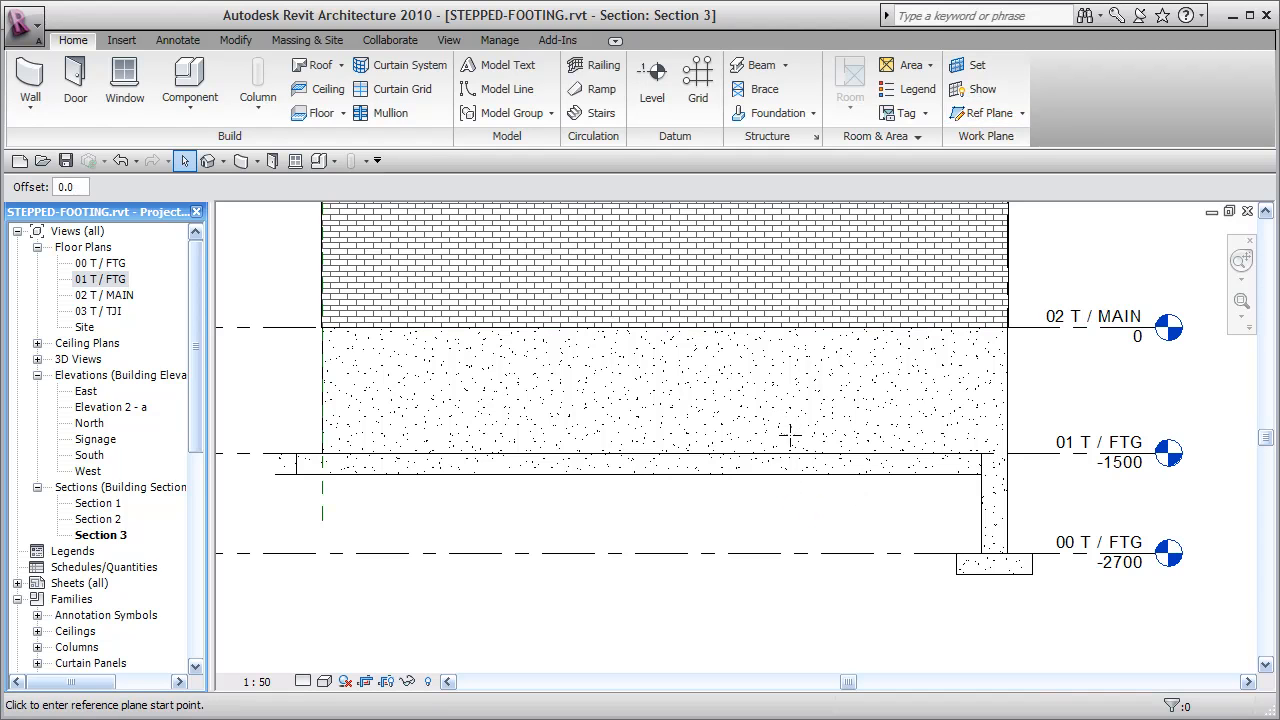
left_click(791, 410)
left_click(791, 574)
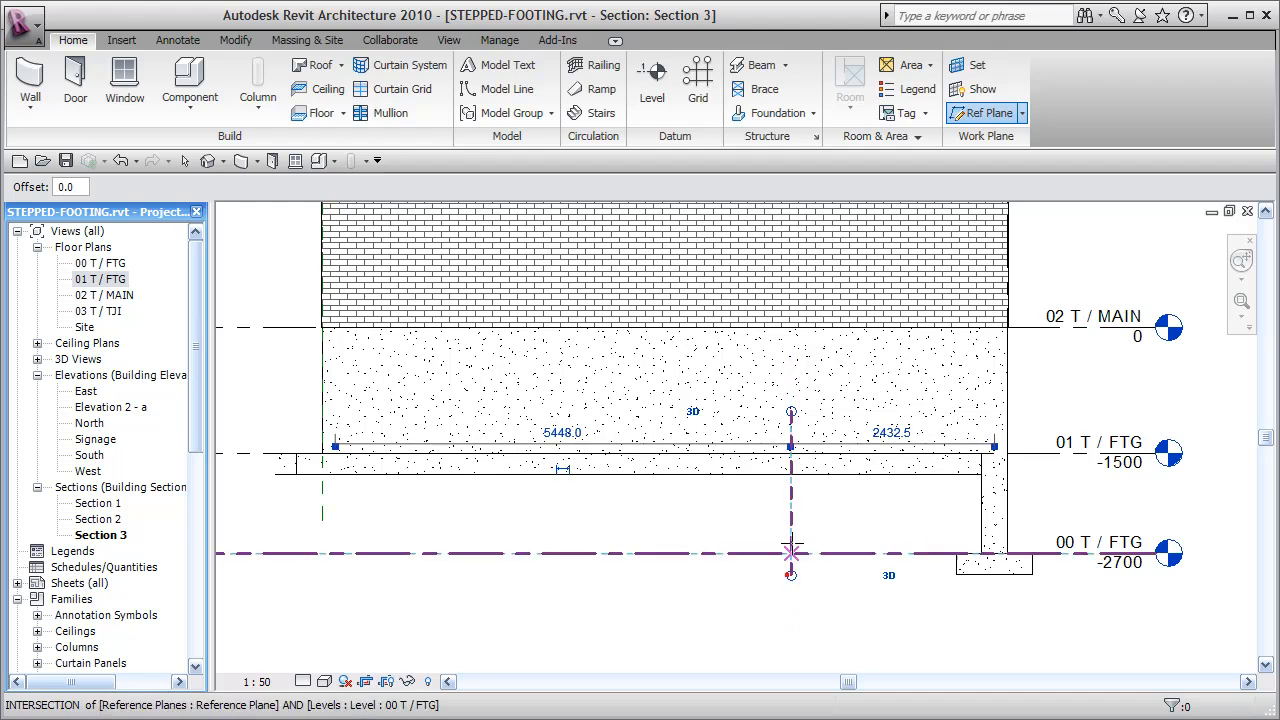
left_click(727, 410)
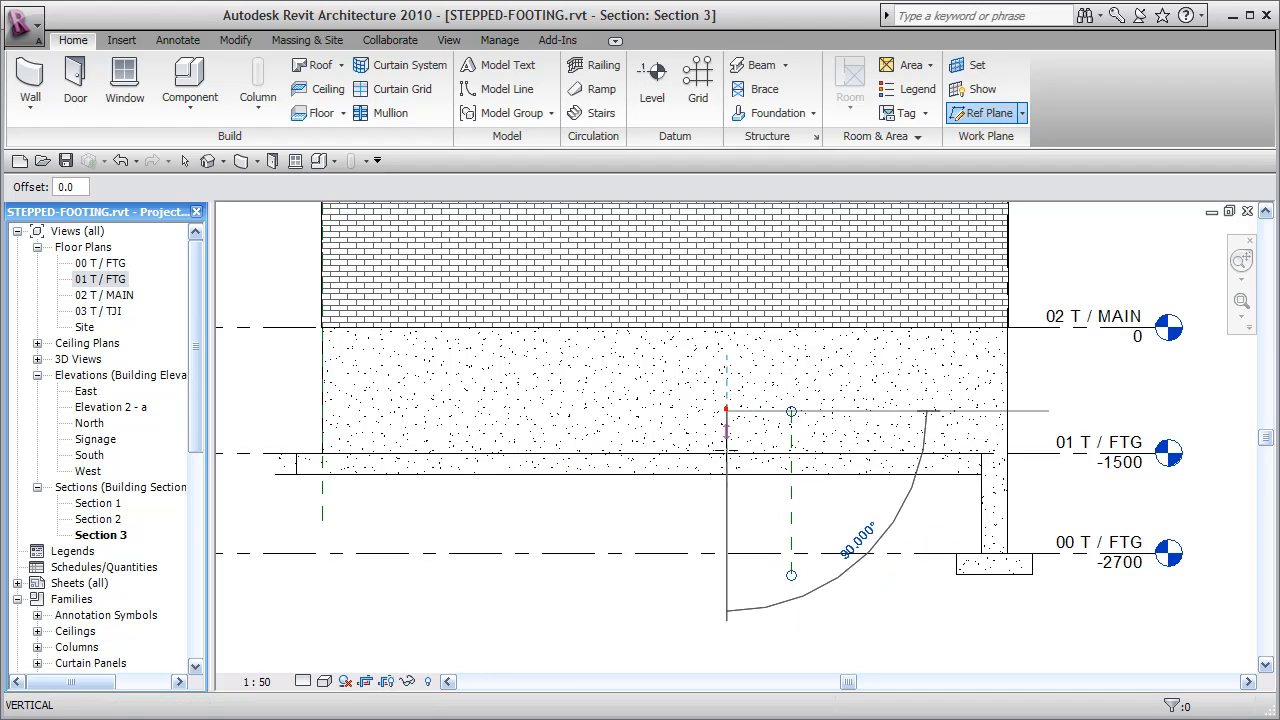
left_click(727, 575)
left_click(653, 410)
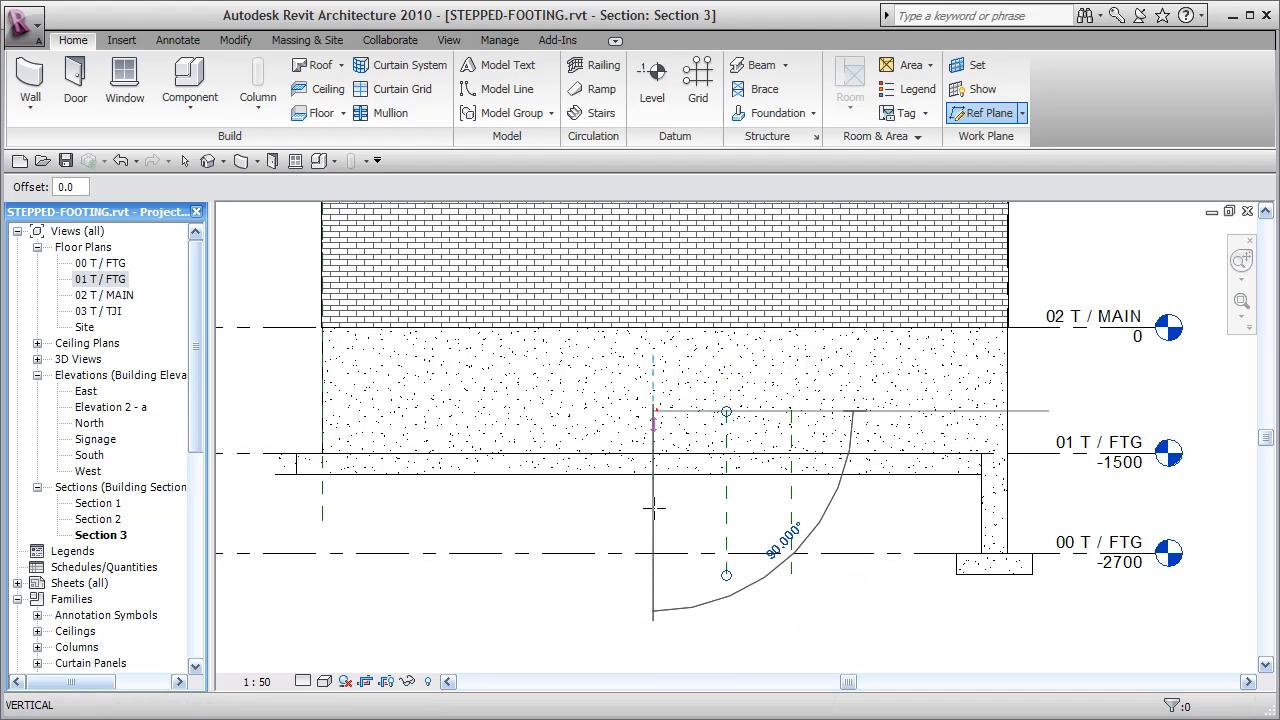
left_click(653, 575)
left_click(588, 410)
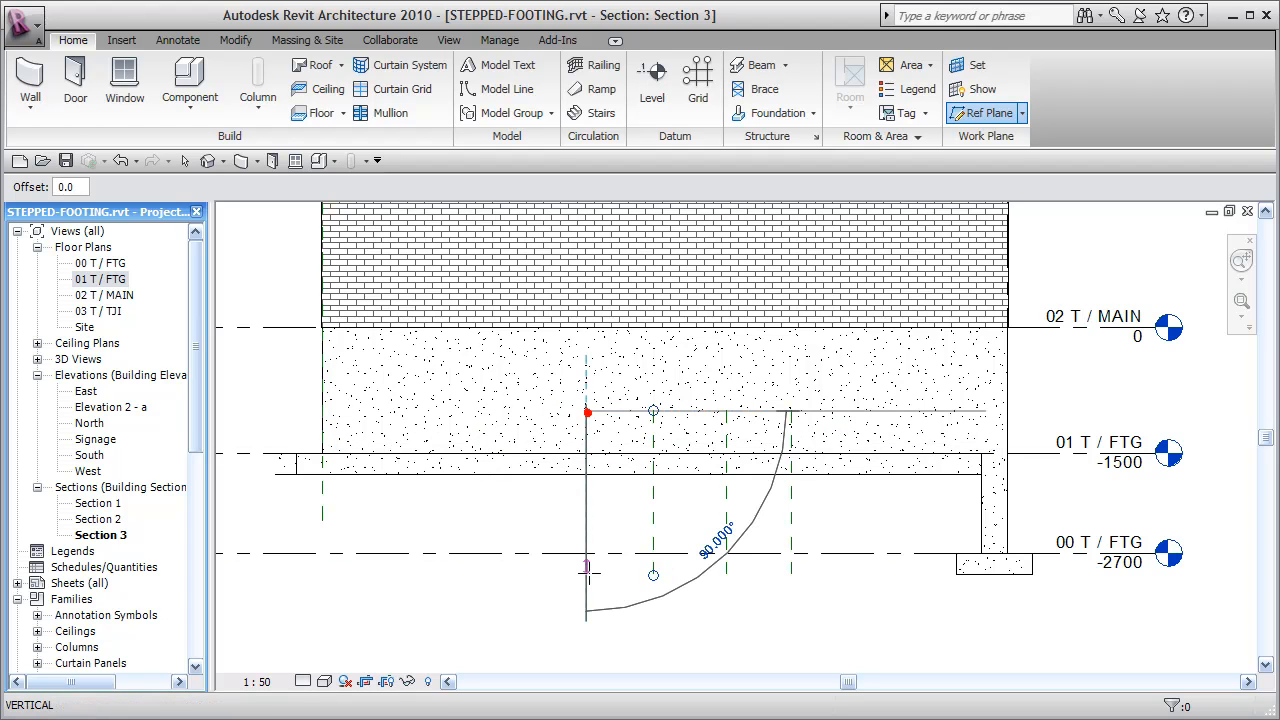
left_click(588, 575)
key("Escape")
key("Escape")
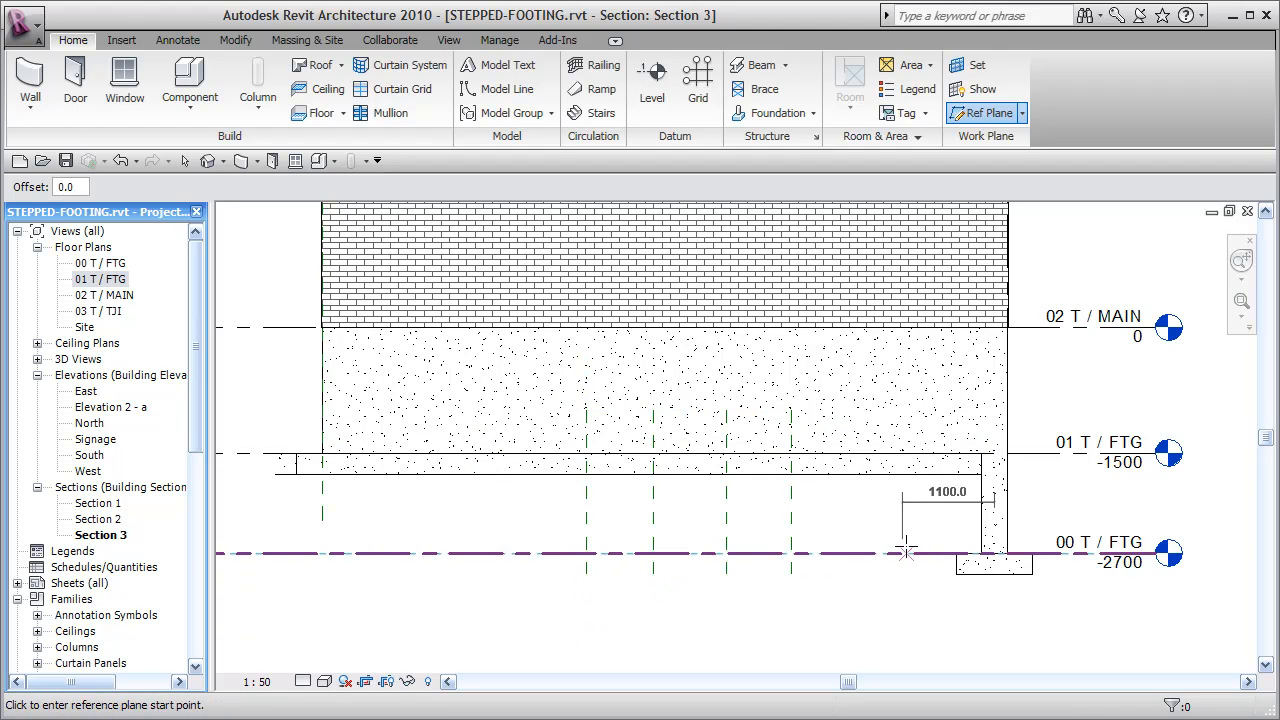
Select all four vertical reference planes and nudge them slightly toward the deep foundation wall at grid 2
scroll(846, 561, "up", 1)
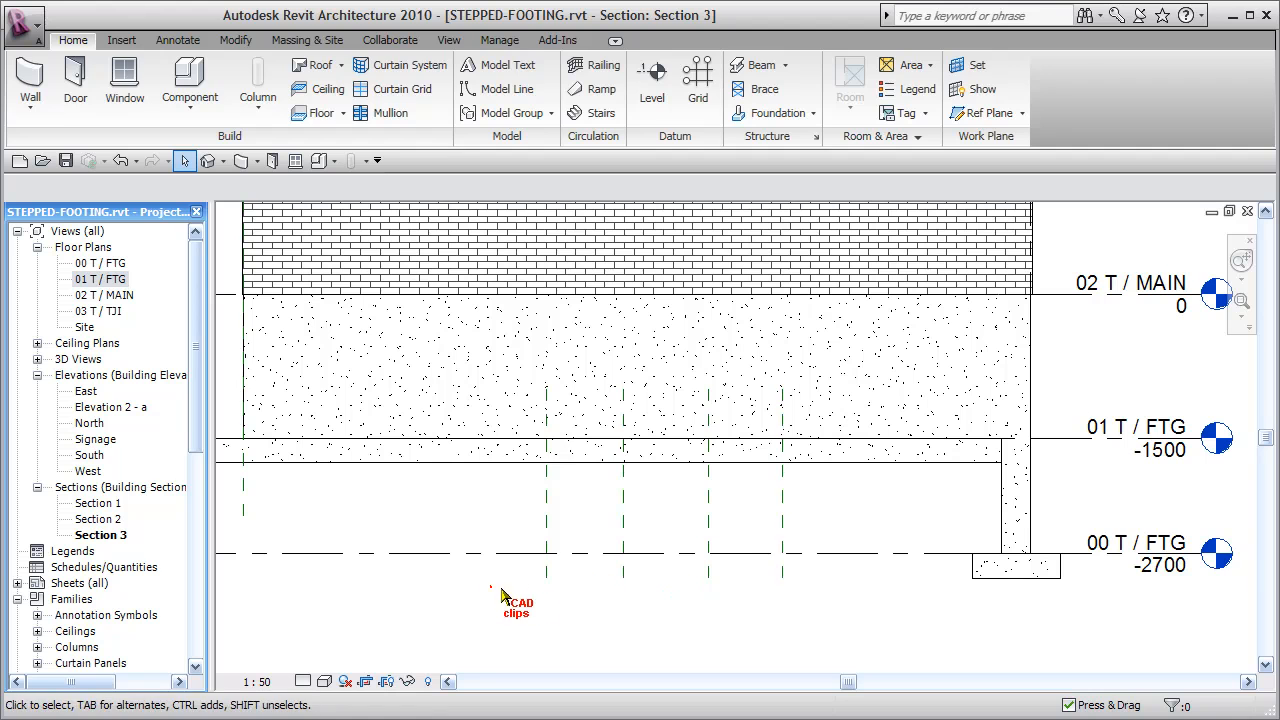
left_click_drag(500, 608, 857, 372)
key("Right")
key("Right")
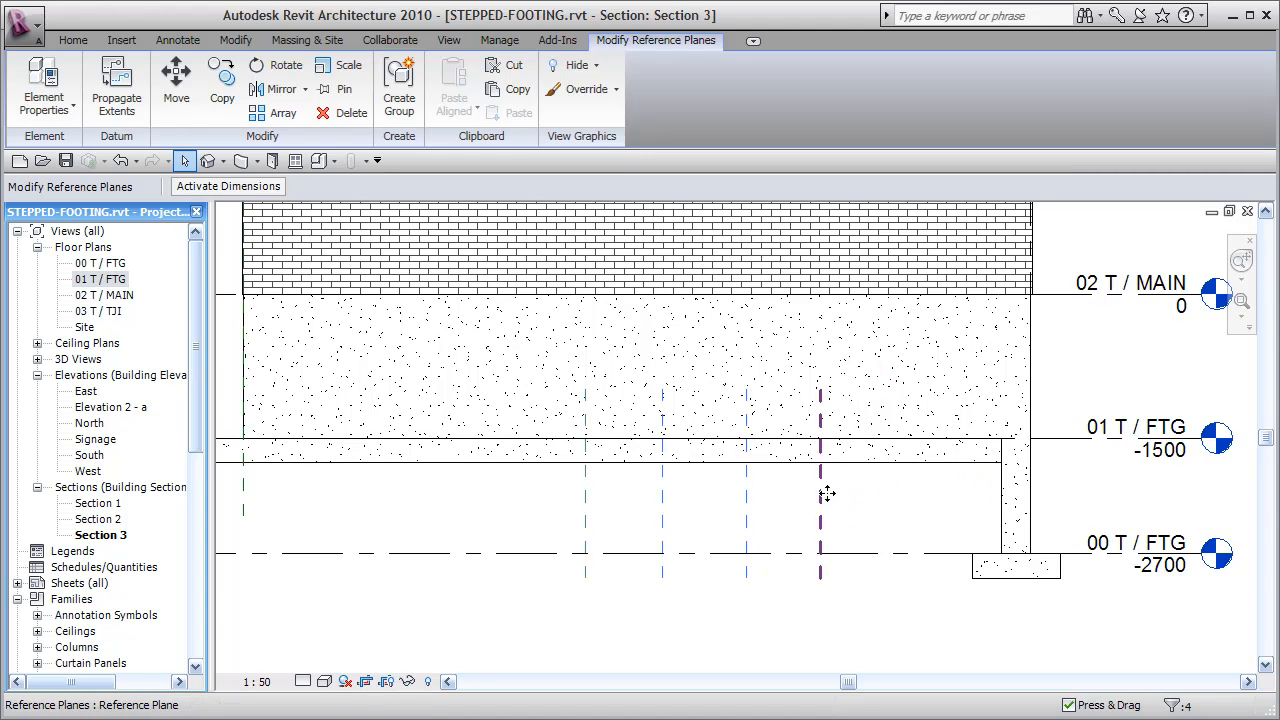
left_click(891, 637)
middle_click_drag(891, 637, 857, 641)
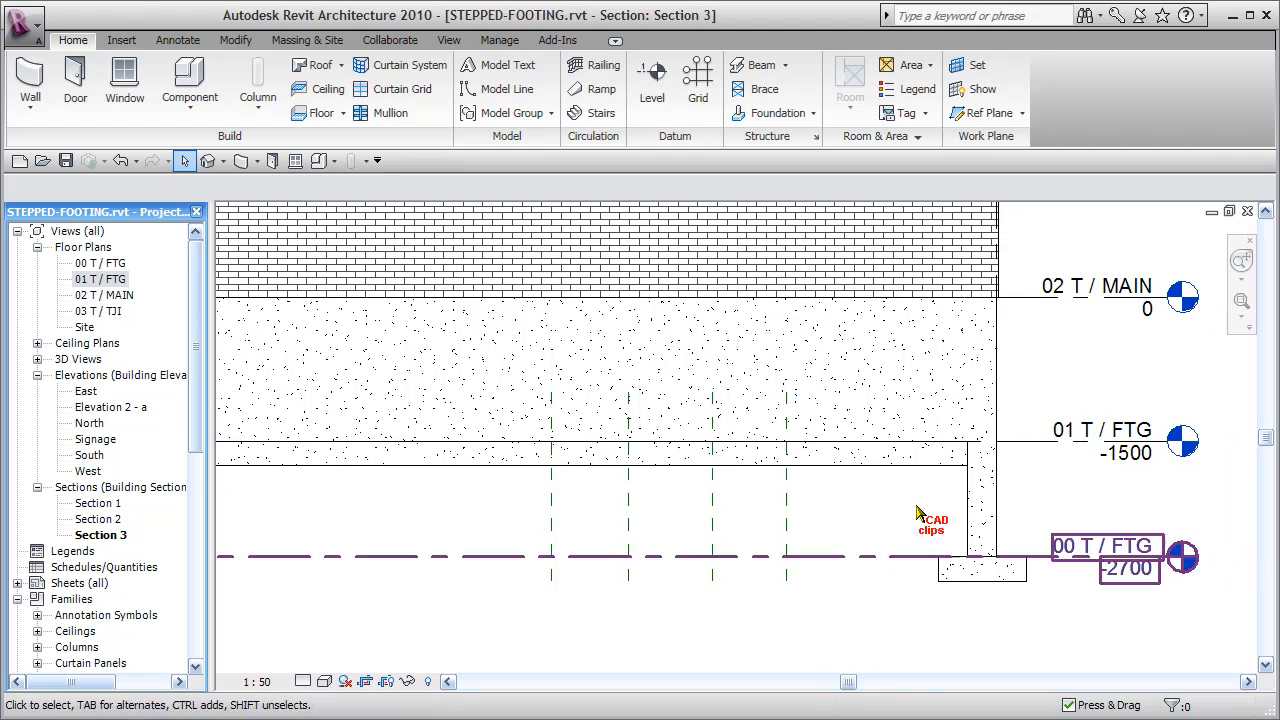
Draw a horizontal reference plane along level 01 T / FTG, from past the level line's end to beyond the farthest vertical reference plane
left_click(976, 114)
left_click(1058, 442)
left_click(525, 439)
middle_click_drag(788, 562, 568, 538)
key("Escape")
key("Escape")
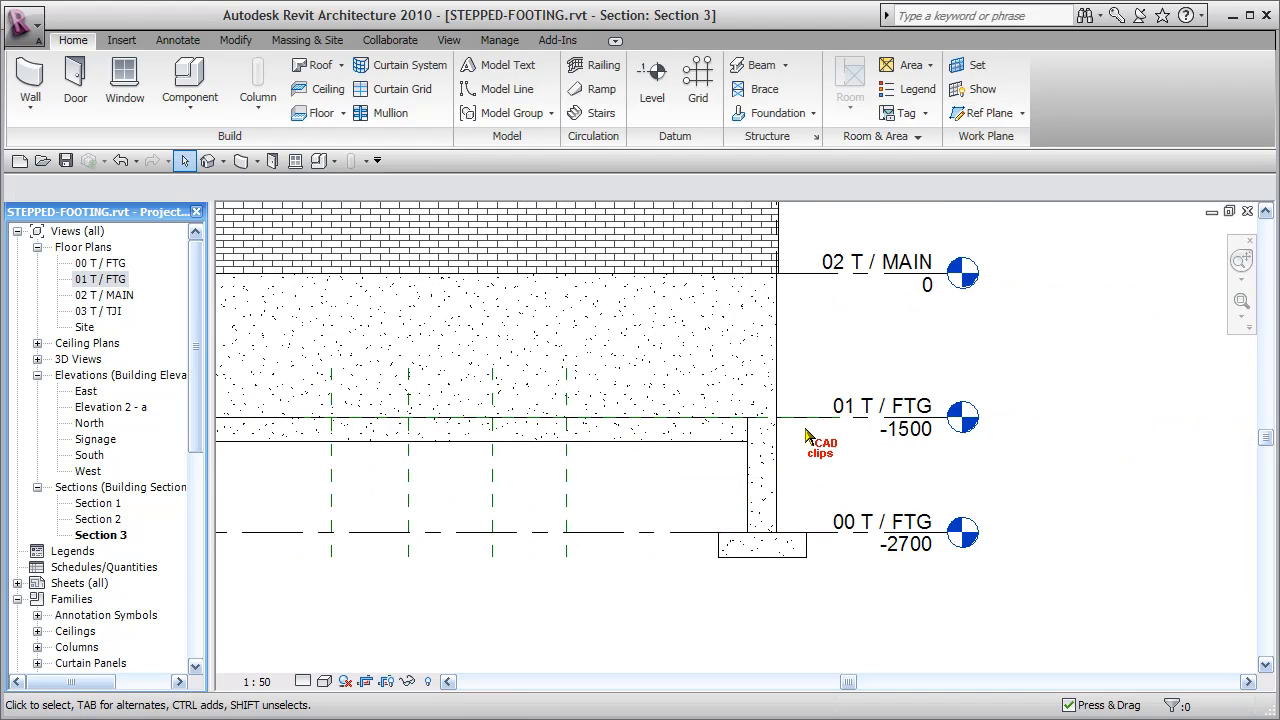
Extend the end of the reference plane at 01 T / FTG so it runs past the level head
key("Tab")
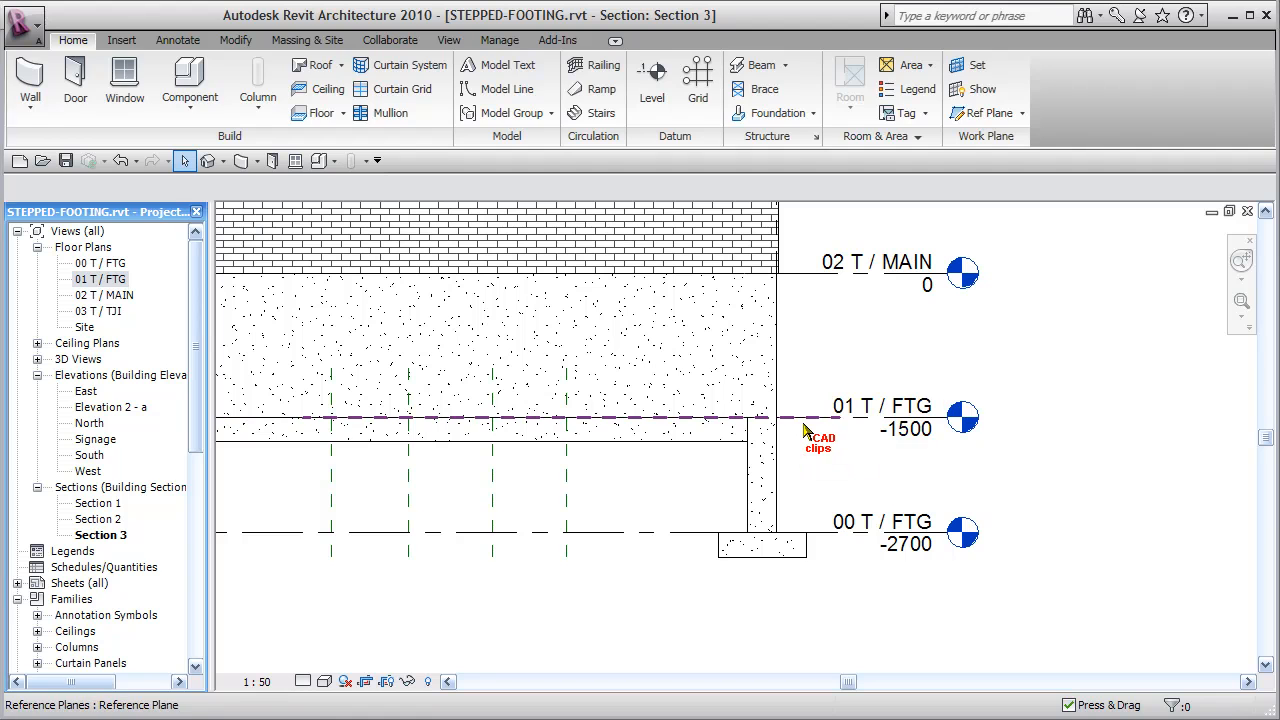
left_click(806, 428)
left_click_drag(917, 418, 1075, 434)
left_click(1083, 515)
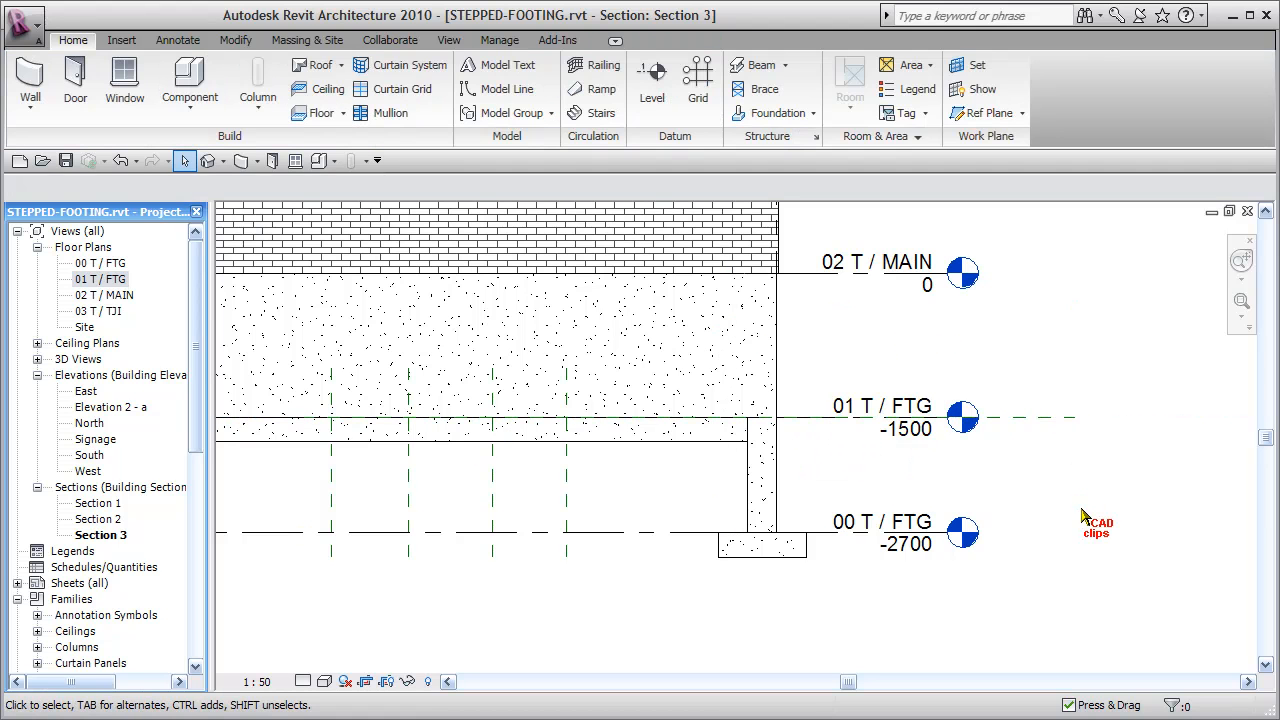
Draw a horizontal reference plane along level 00 T / FTG, from outside the vertical reference planes to beyond the level head
left_click(978, 113)
left_click(313, 532)
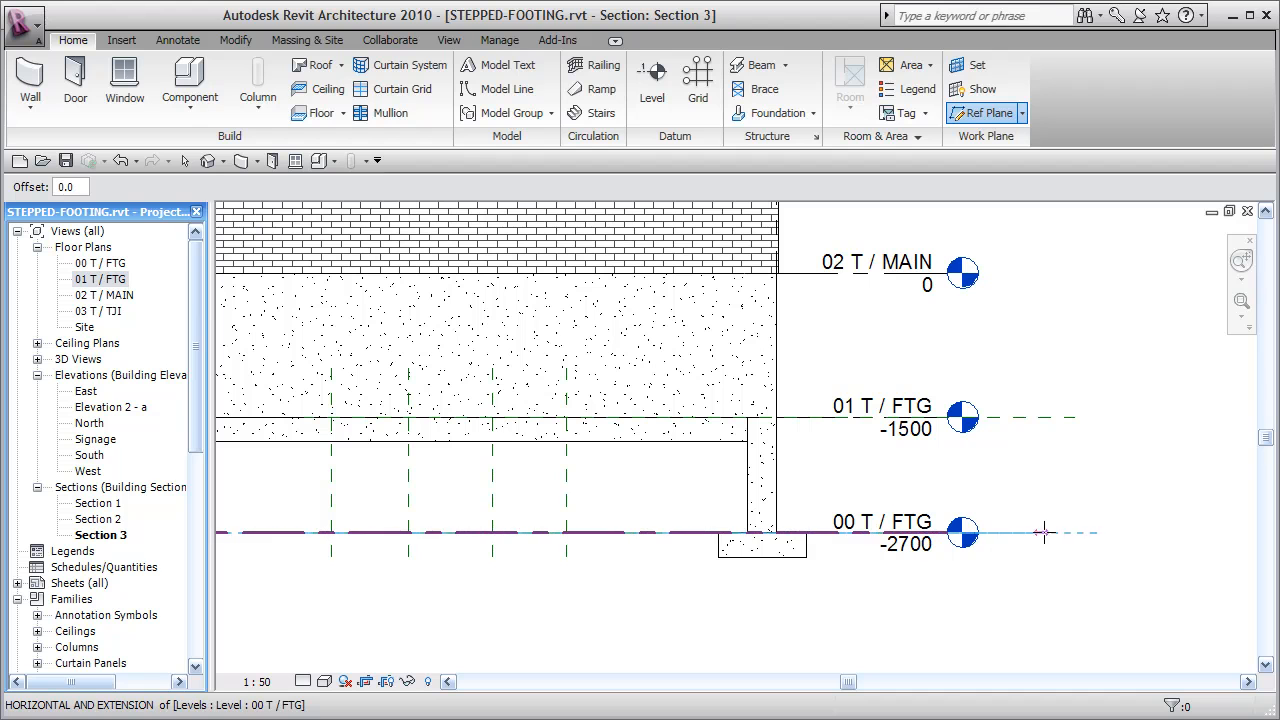
left_click(1072, 531)
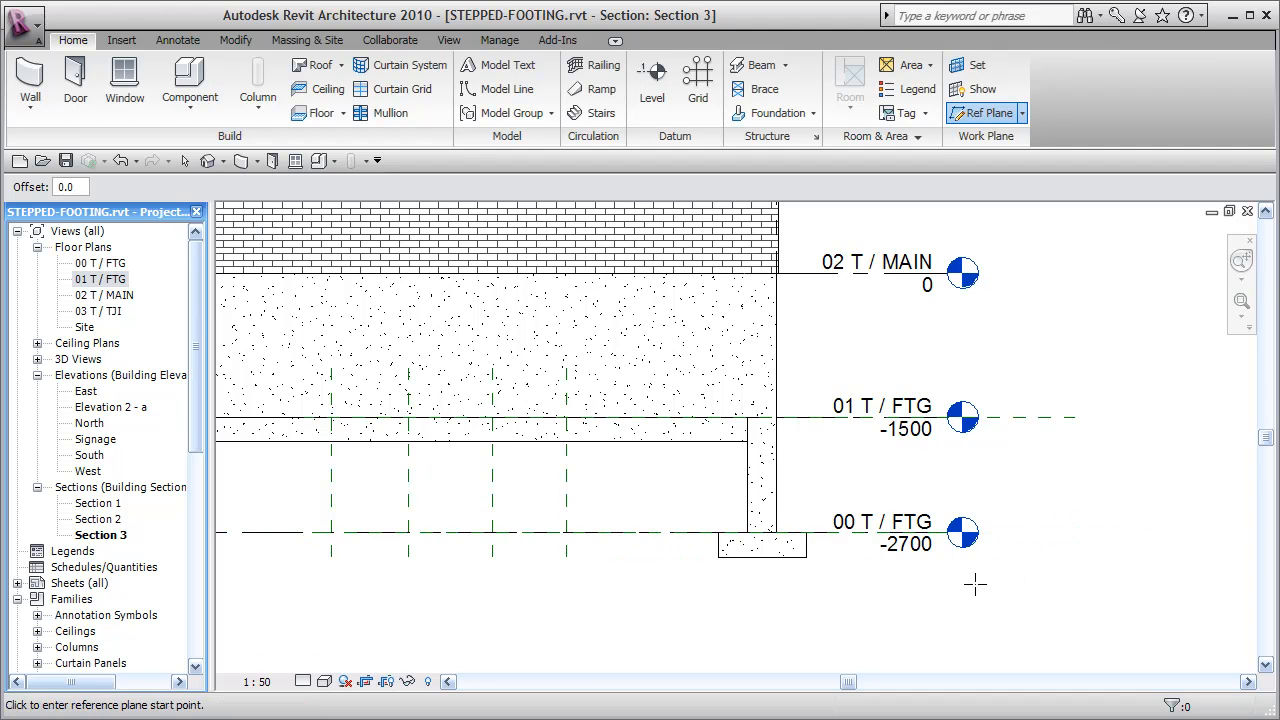
key("Escape")
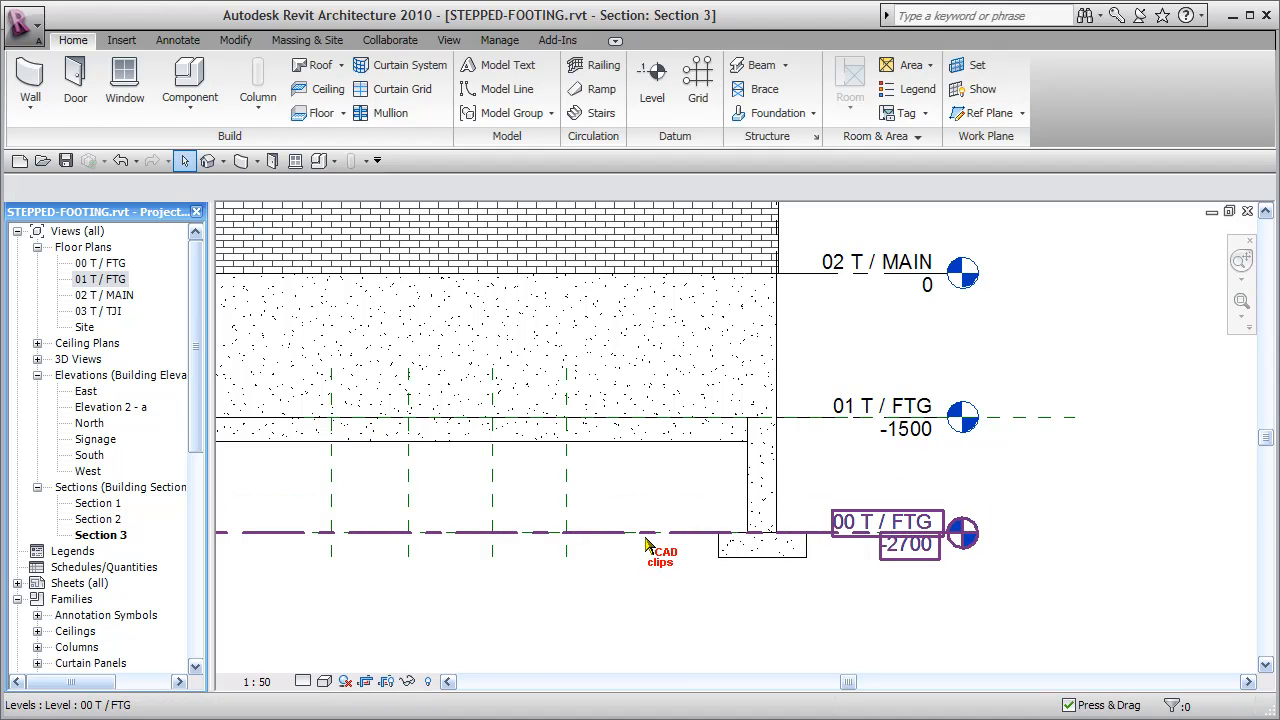
key("Tab")
left_click(808, 614)
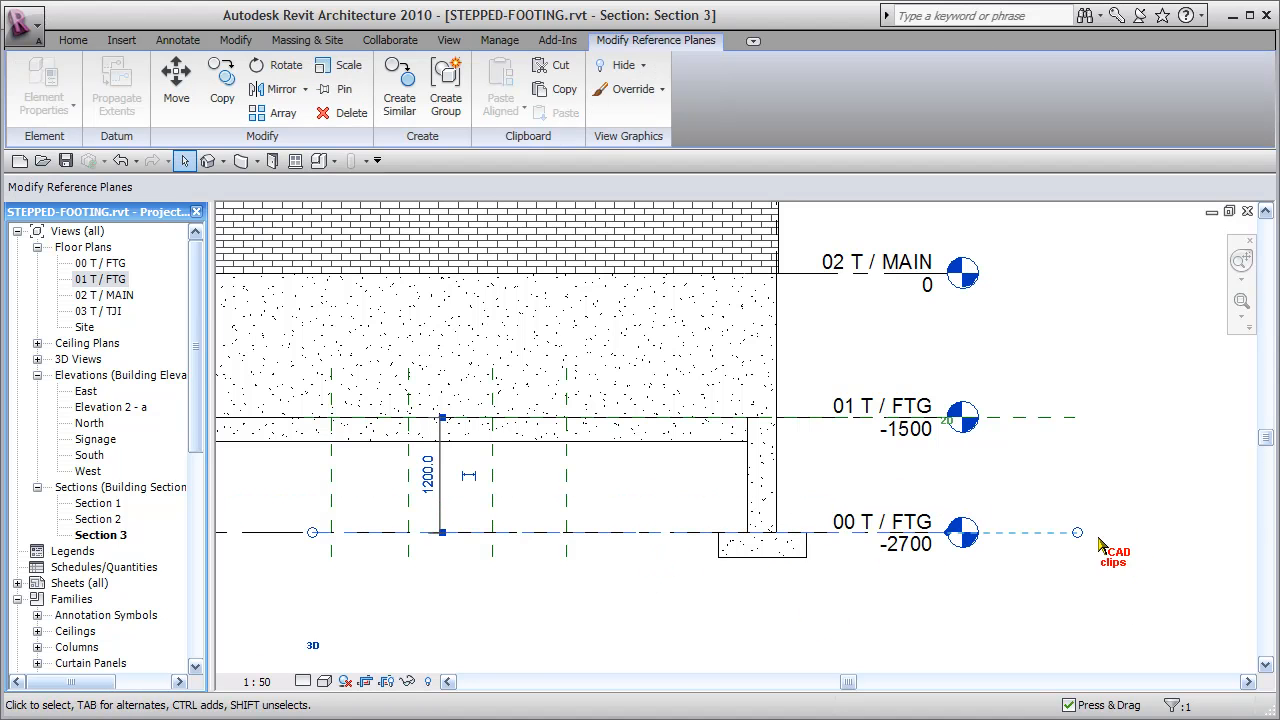
left_click(1045, 595)
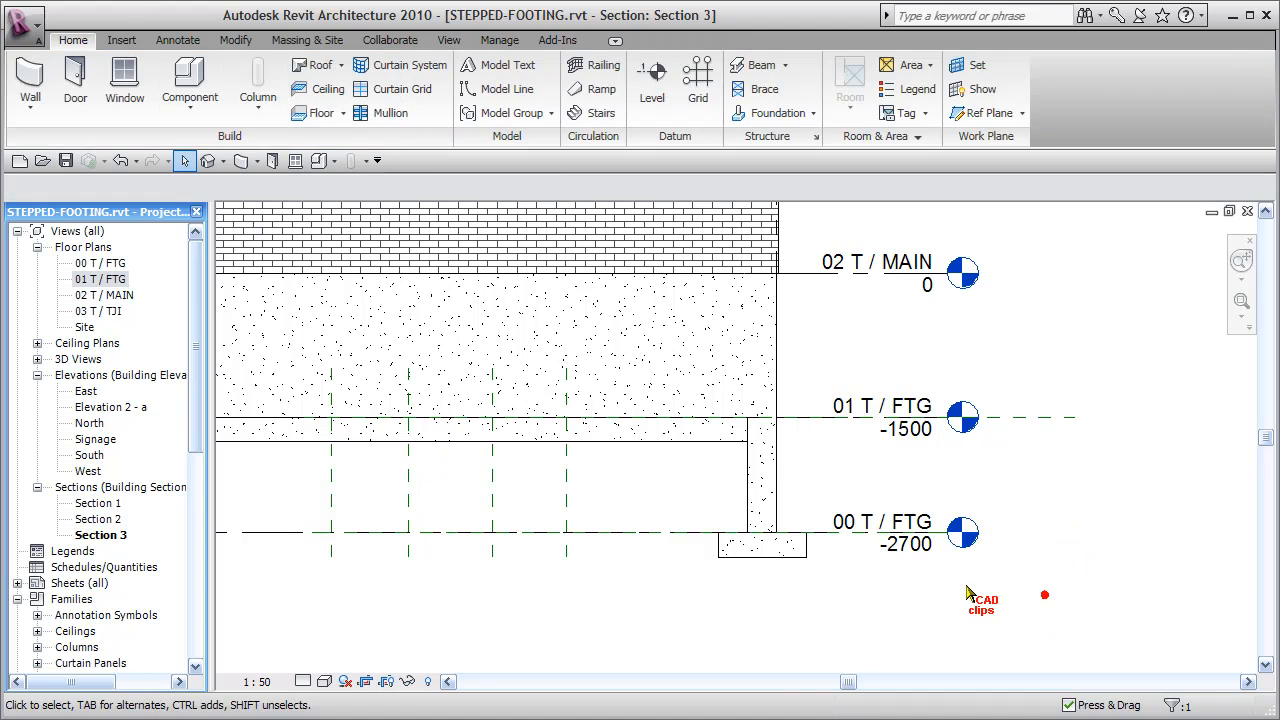
Extend the 2D end of the reference plane at 00 T / FTG past the level head, aligned with the plane at 01 T / FTG
key("Tab")
left_click(676, 535)
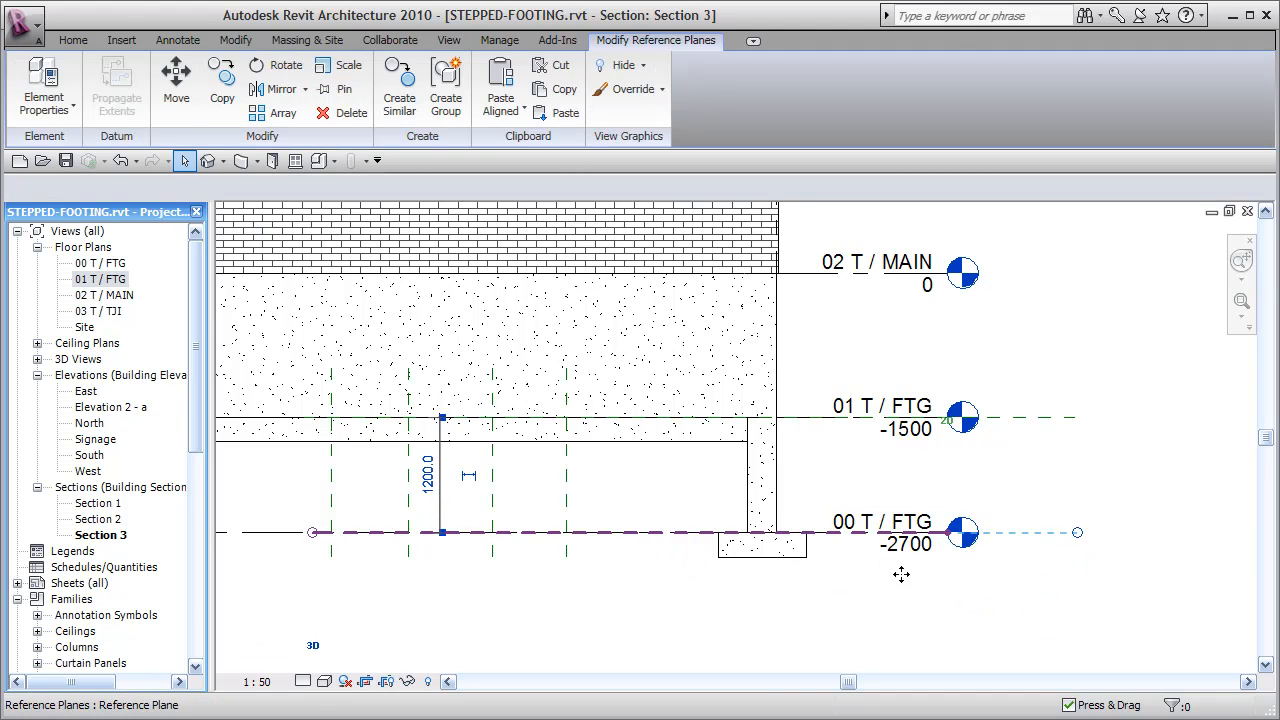
scroll(1000, 551, "up", 4)
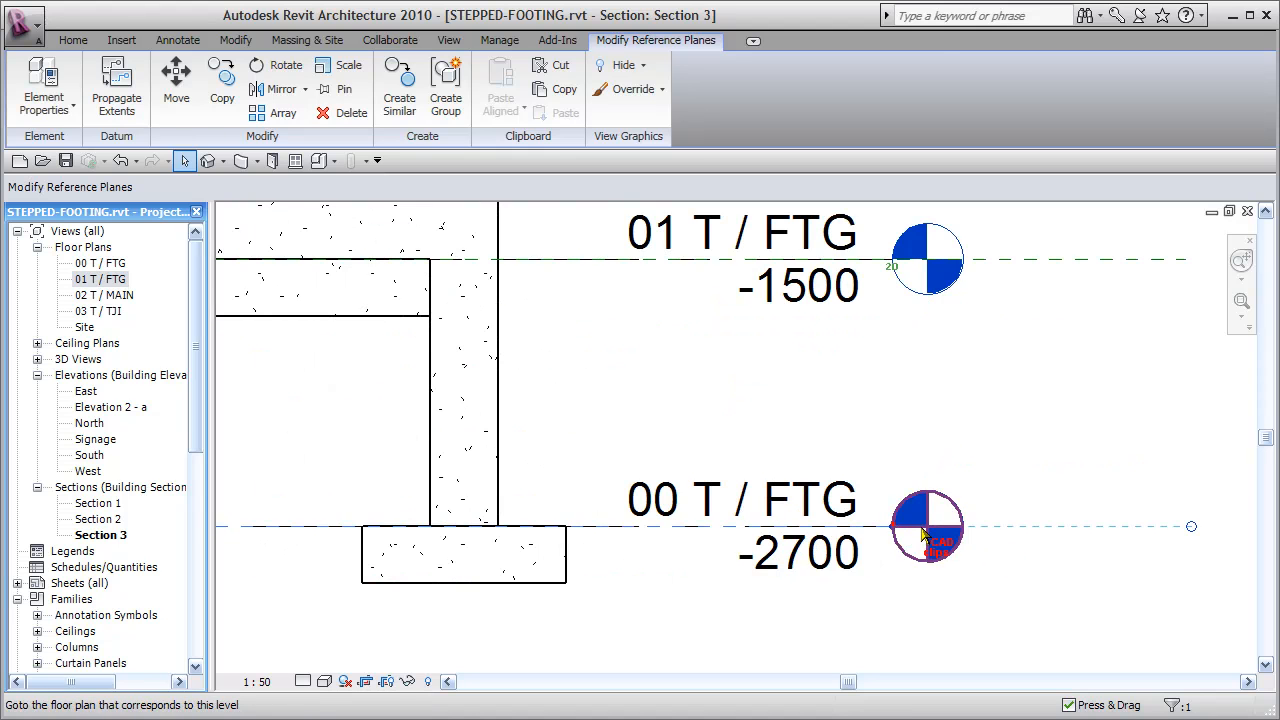
key("Escape")
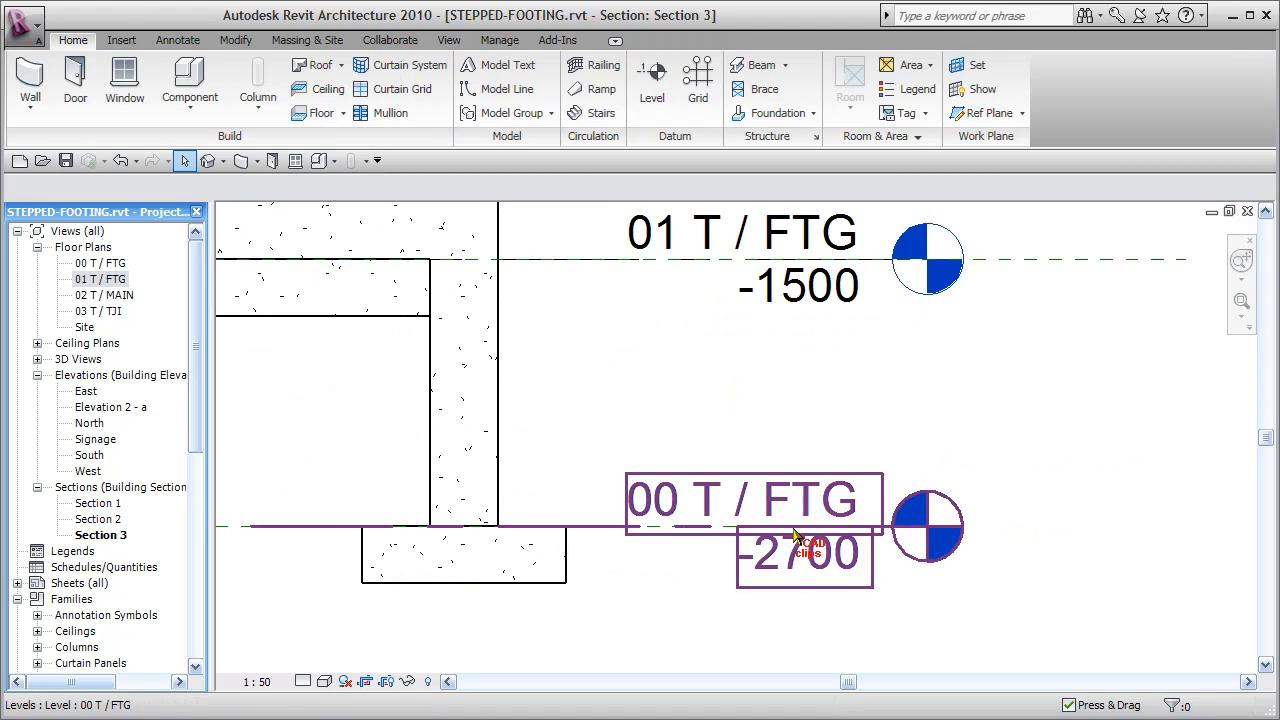
left_click(308, 527)
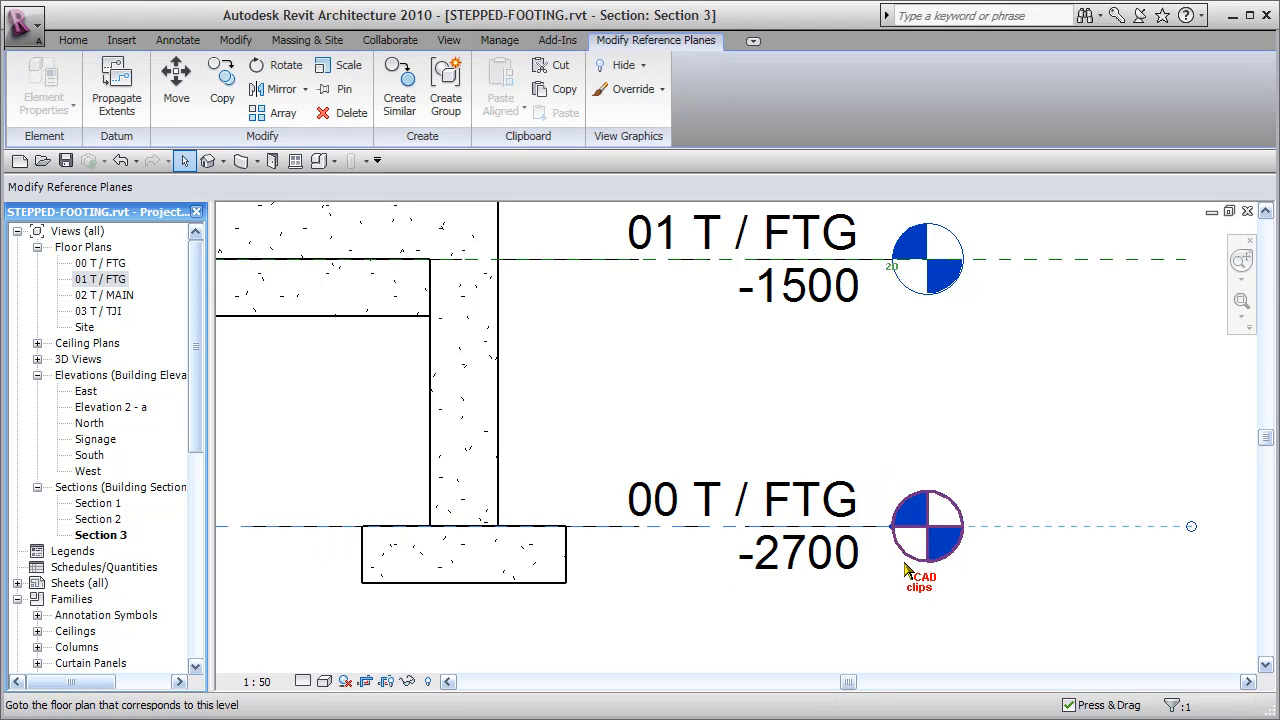
left_click_drag(893, 527, 941, 527)
left_click_drag(1122, 527, 1190, 527)
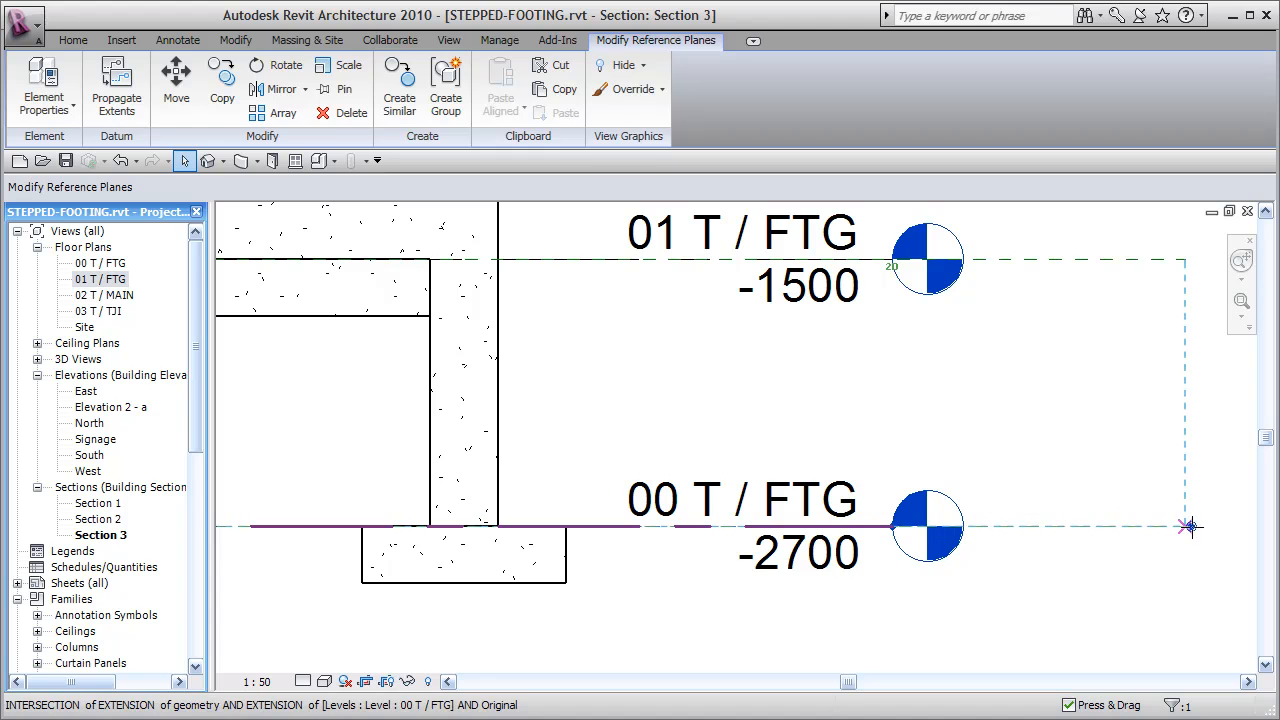
left_click(1118, 626)
Draw two horizontal reference planes between the footing levels, about 500 mm below 01 T / FTG and about 300 mm above 00 T / FTG
scroll(1112, 626, "down", 3)
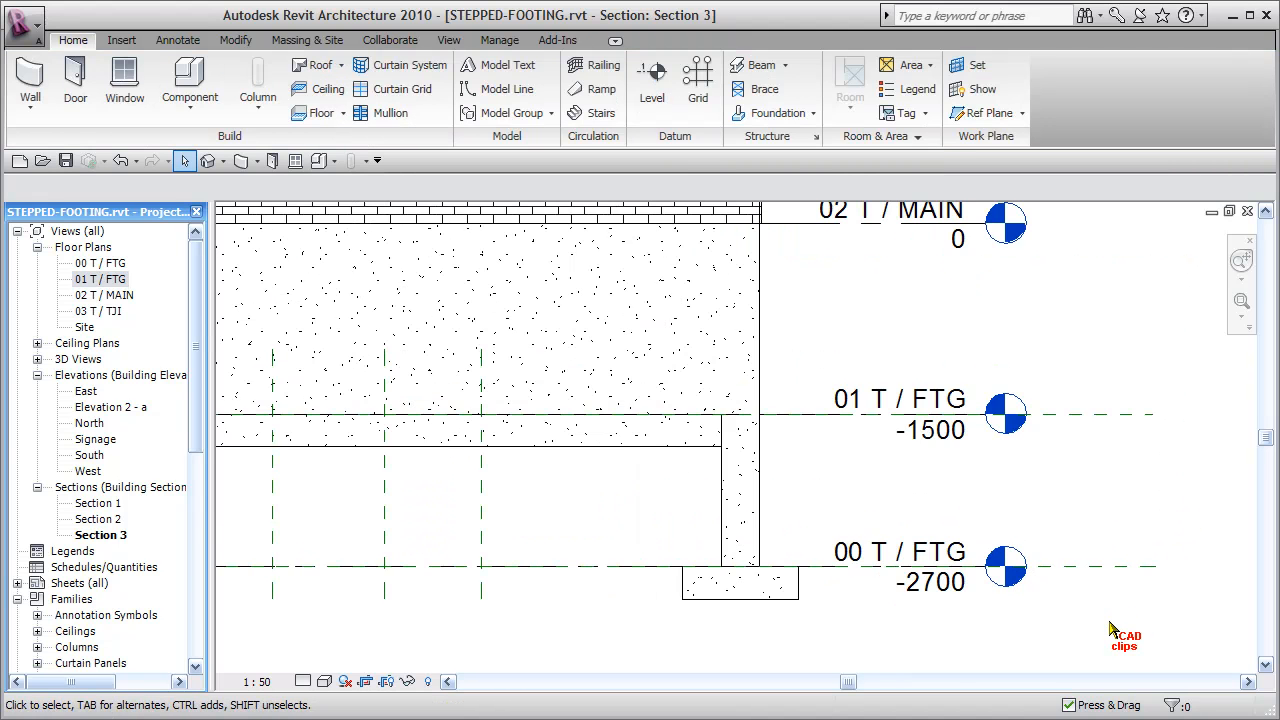
scroll(1115, 620, "up", 3)
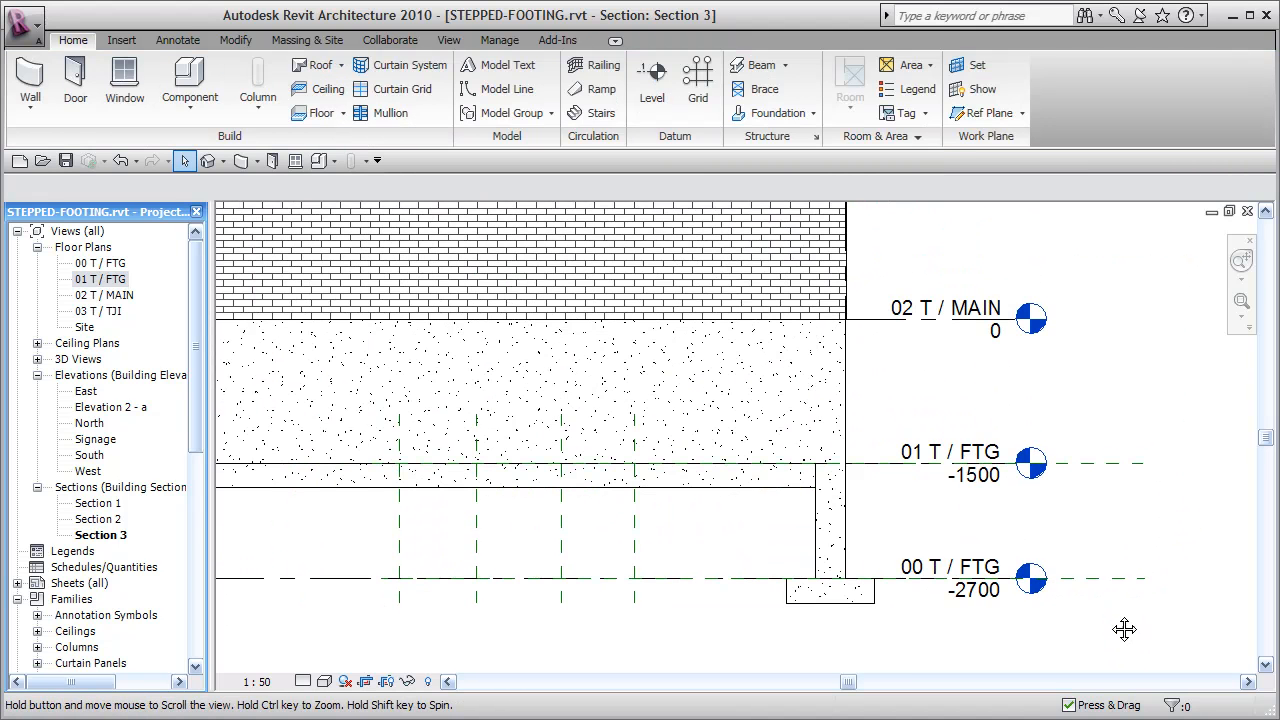
left_click(986, 113)
left_click(386, 488)
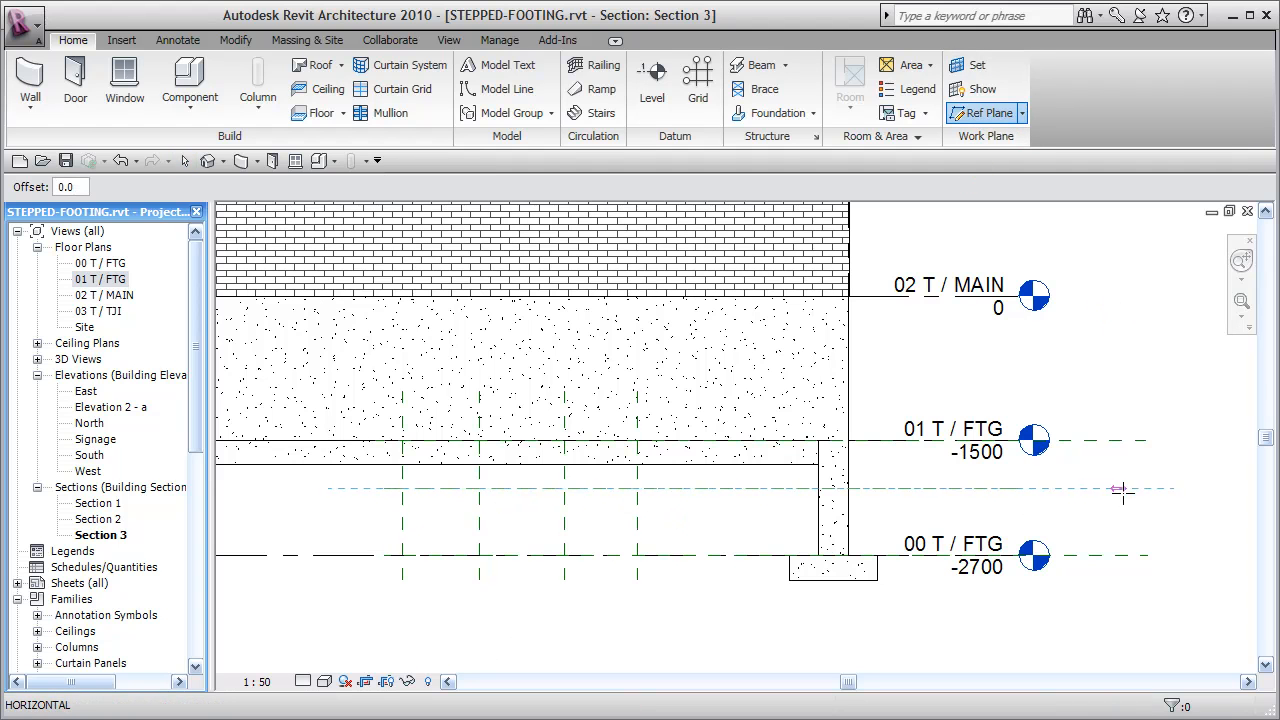
left_click(1148, 488)
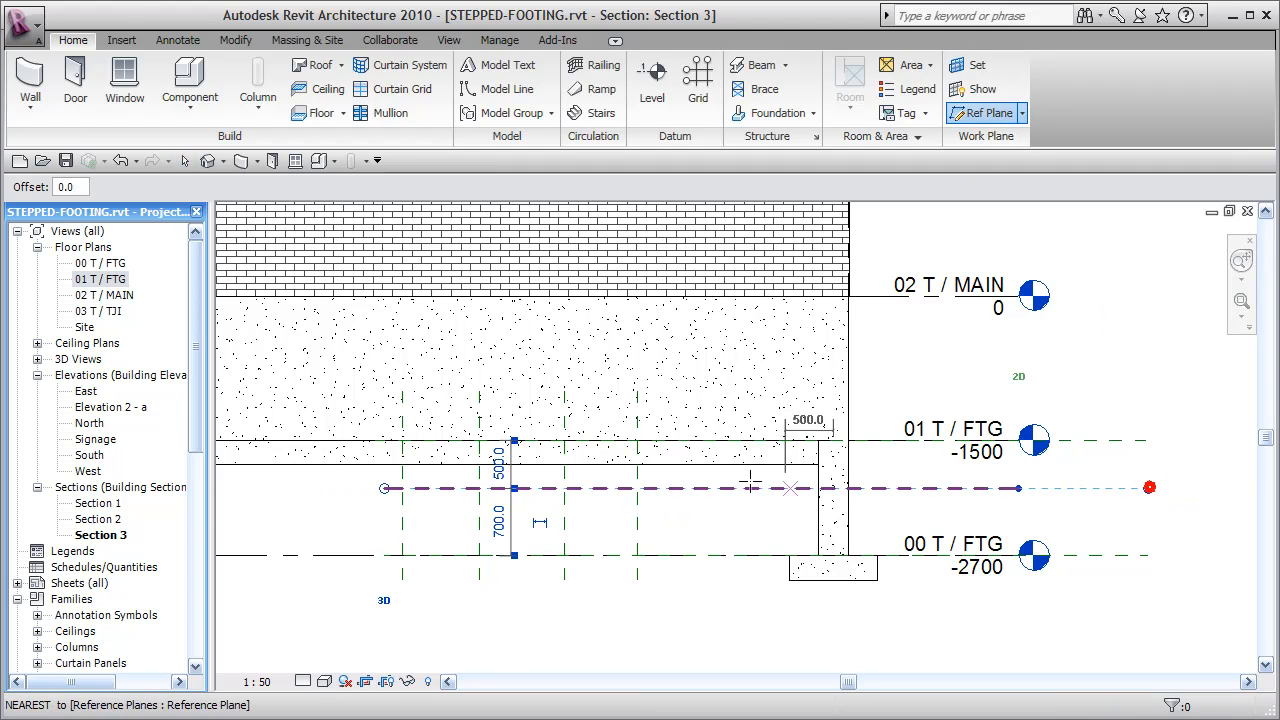
left_click(380, 527)
left_click(1137, 517)
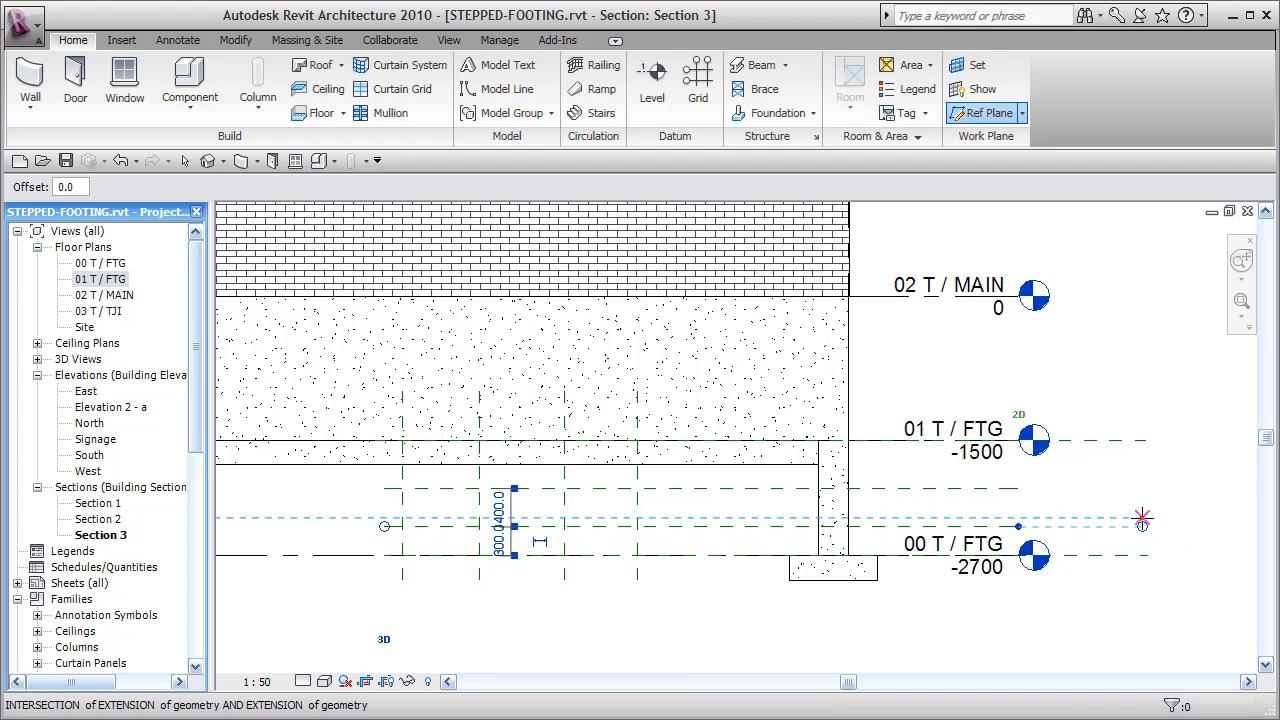
key("Escape")
key("Escape")
Extend the 2D end of the upper intermediate horizontal reference plane past the level heads, aligned with the plane at 01 T / FTG
left_click(1016, 488)
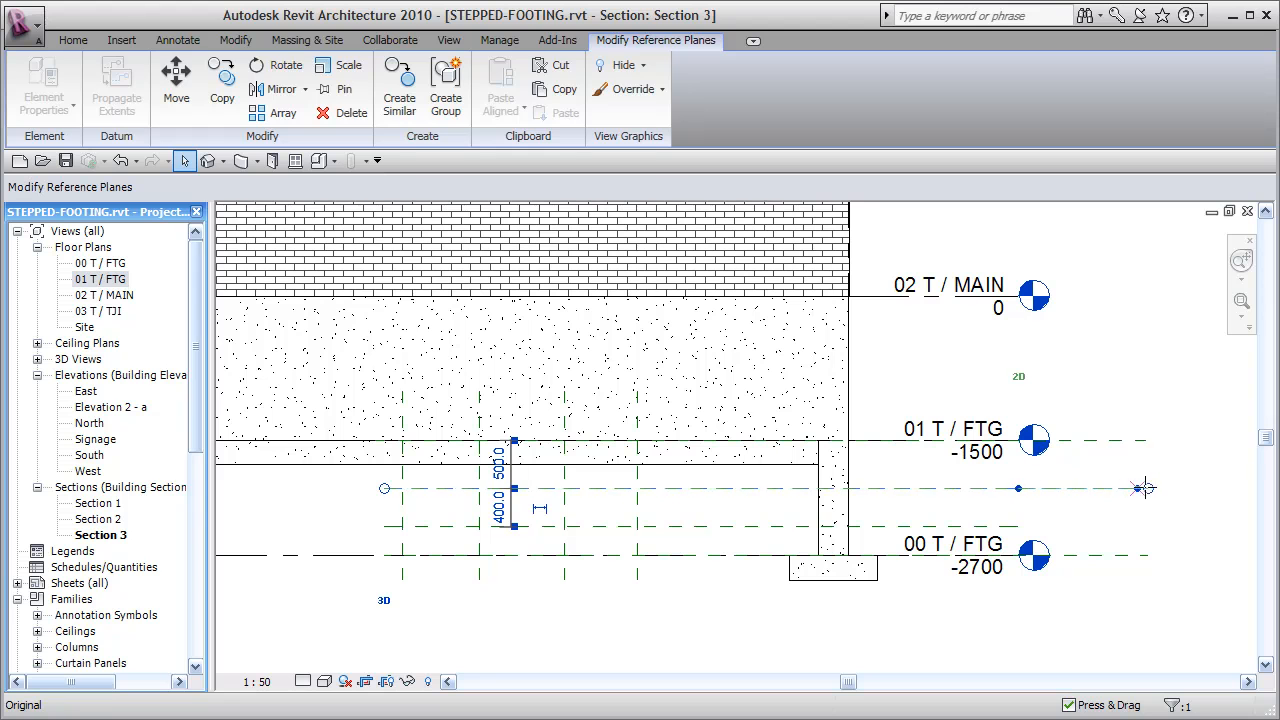
left_click_drag(1150, 488, 1158, 377)
left_click(1160, 367)
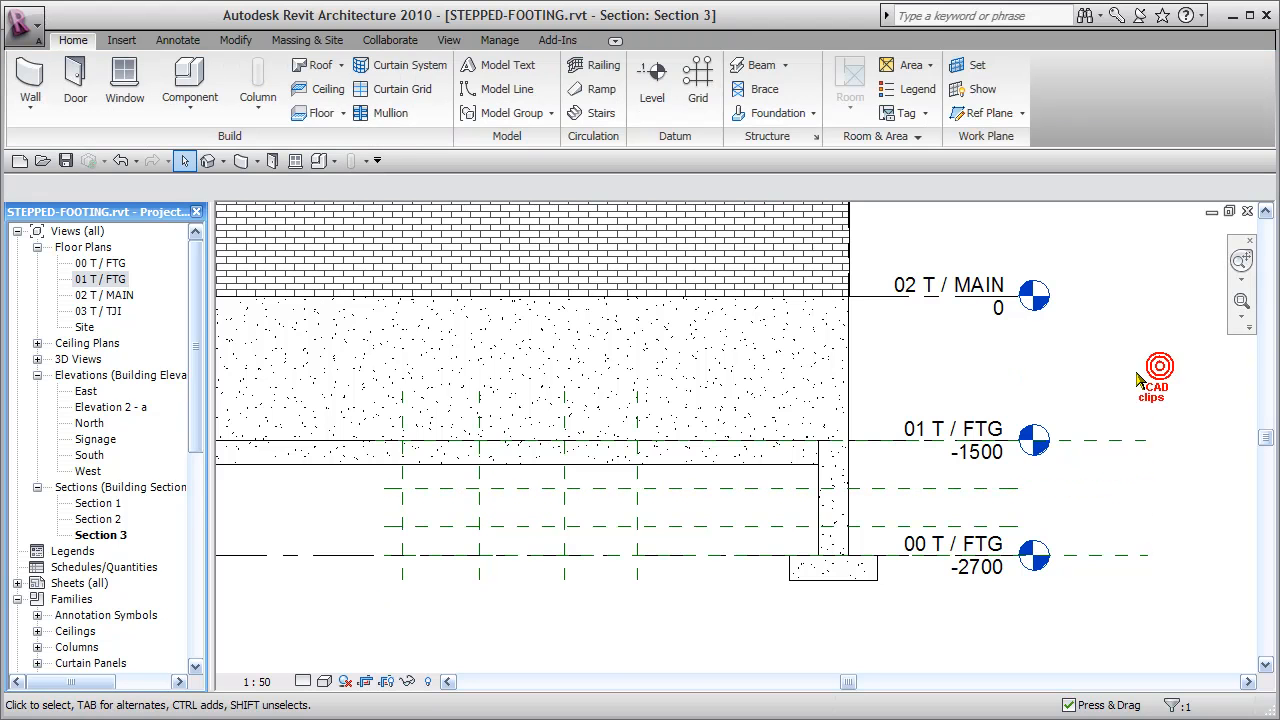
left_click(998, 489)
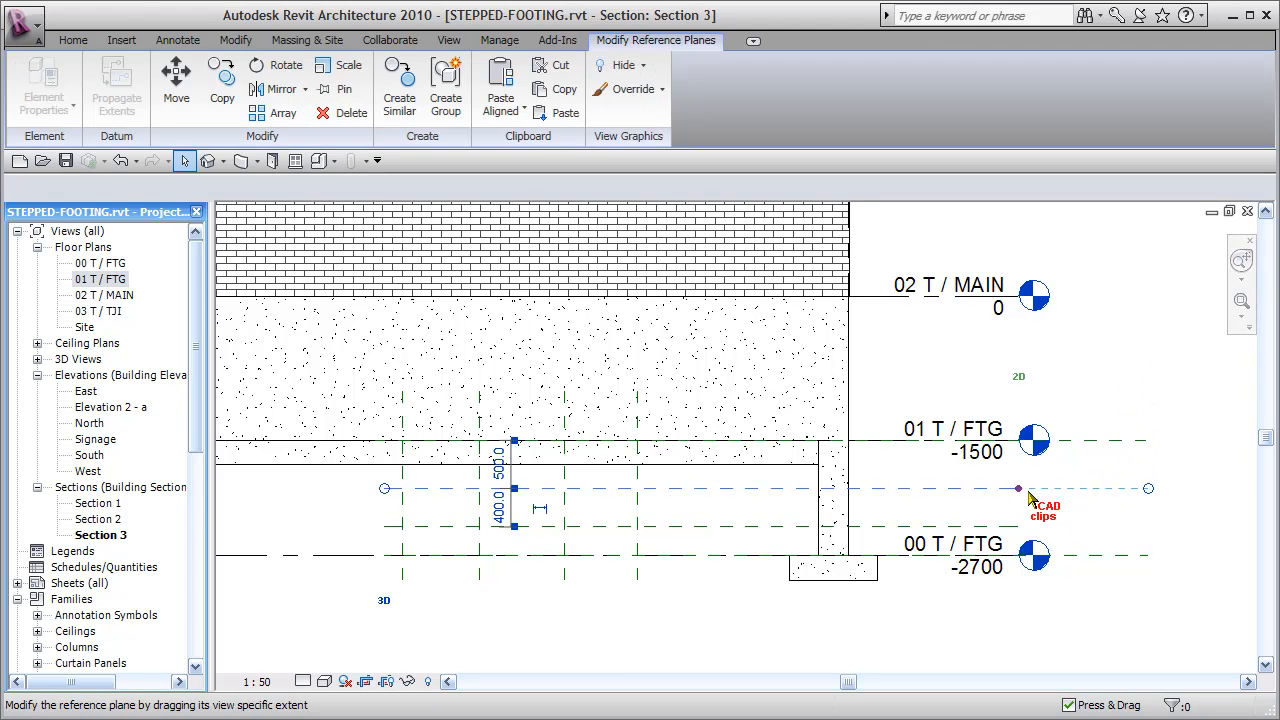
left_click_drag(1020, 490, 1148, 488)
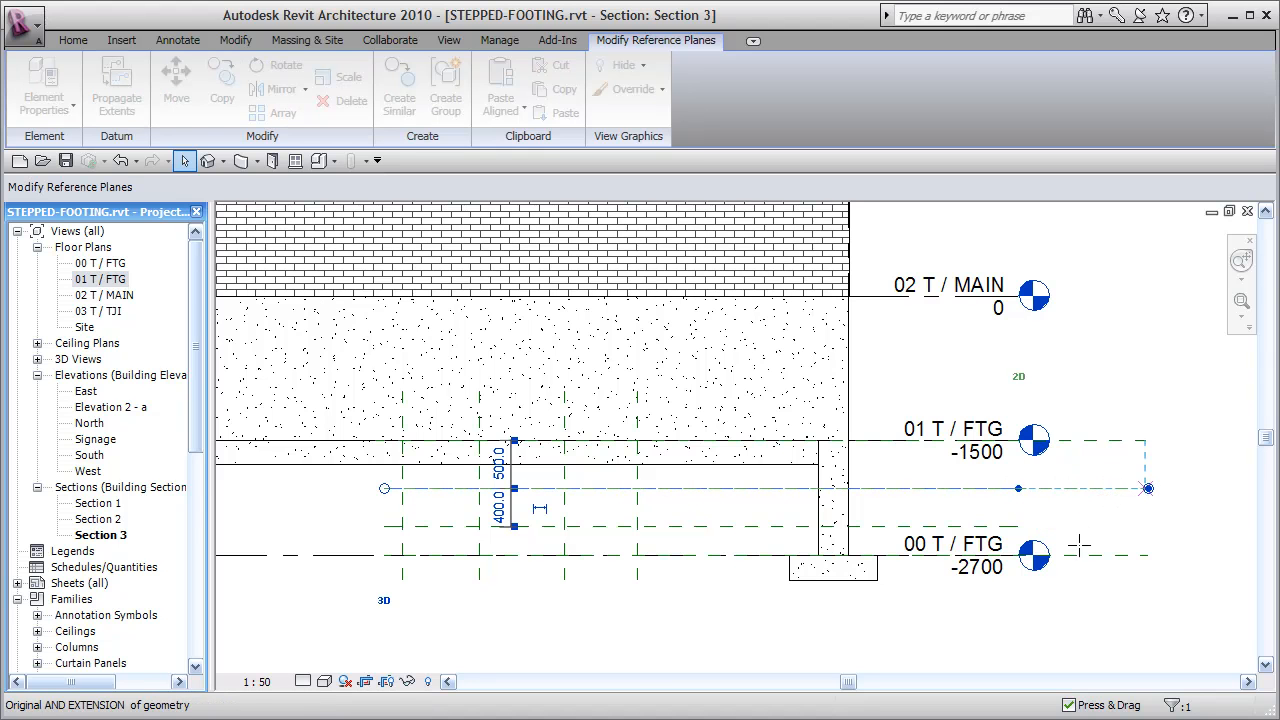
Extend the 2D end of the lower intermediate horizontal reference plane past the level heads to about the same length as the others
left_click(1012, 526)
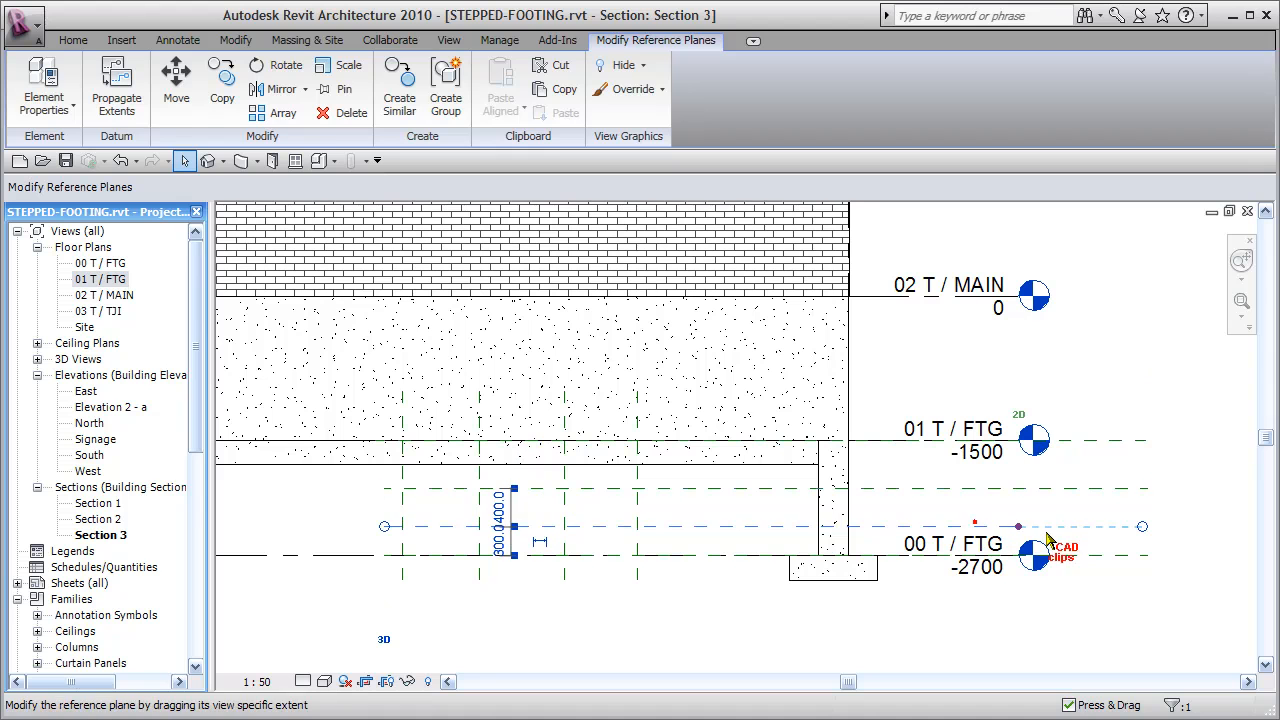
left_click_drag(1018, 528, 1057, 524)
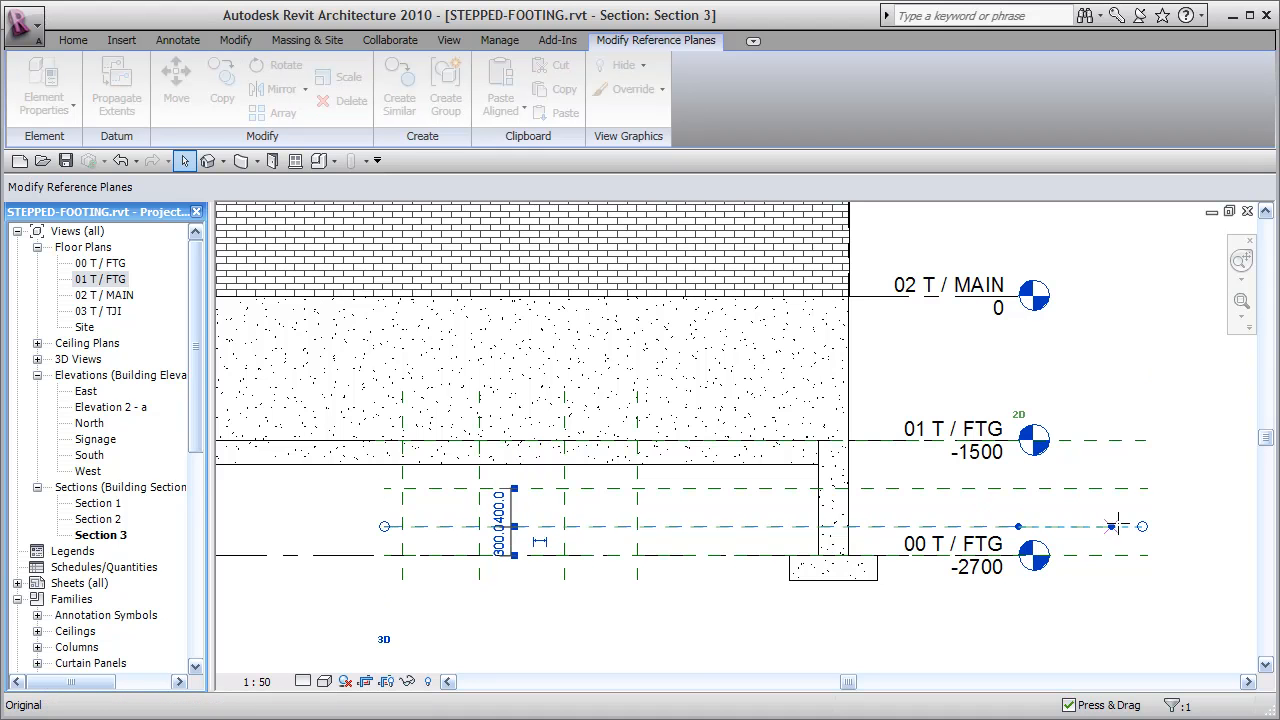
left_click_drag(1181, 413, 1183, 413)
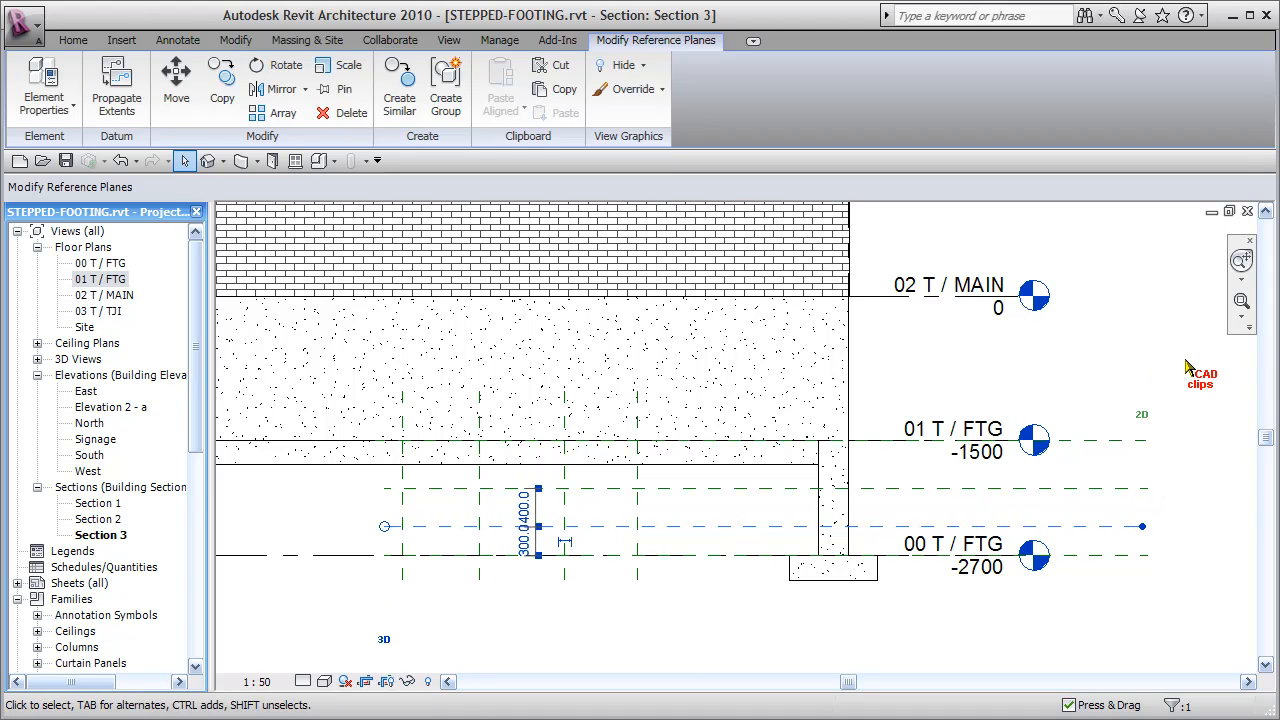
left_click(1185, 362)
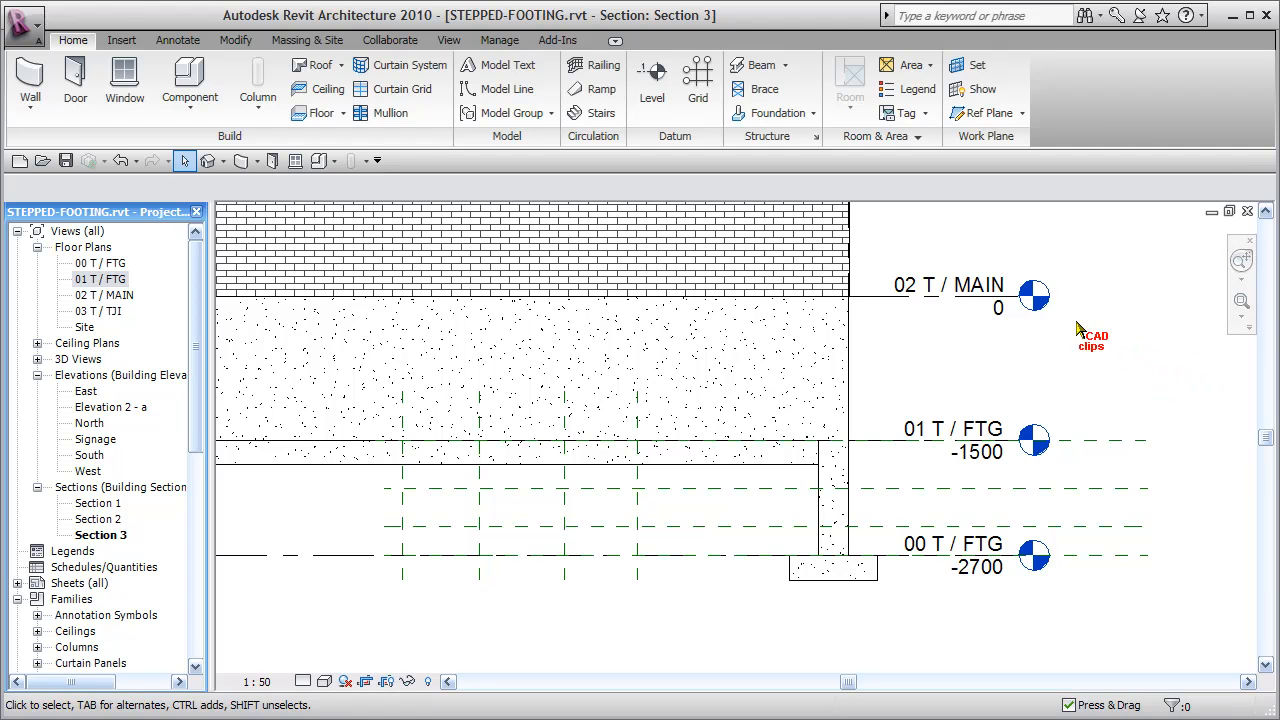
Place an overall aligned dimension between the reference planes at 00 T / FTG and 01 T / FTG, beyond the level heads
left_click(177, 40)
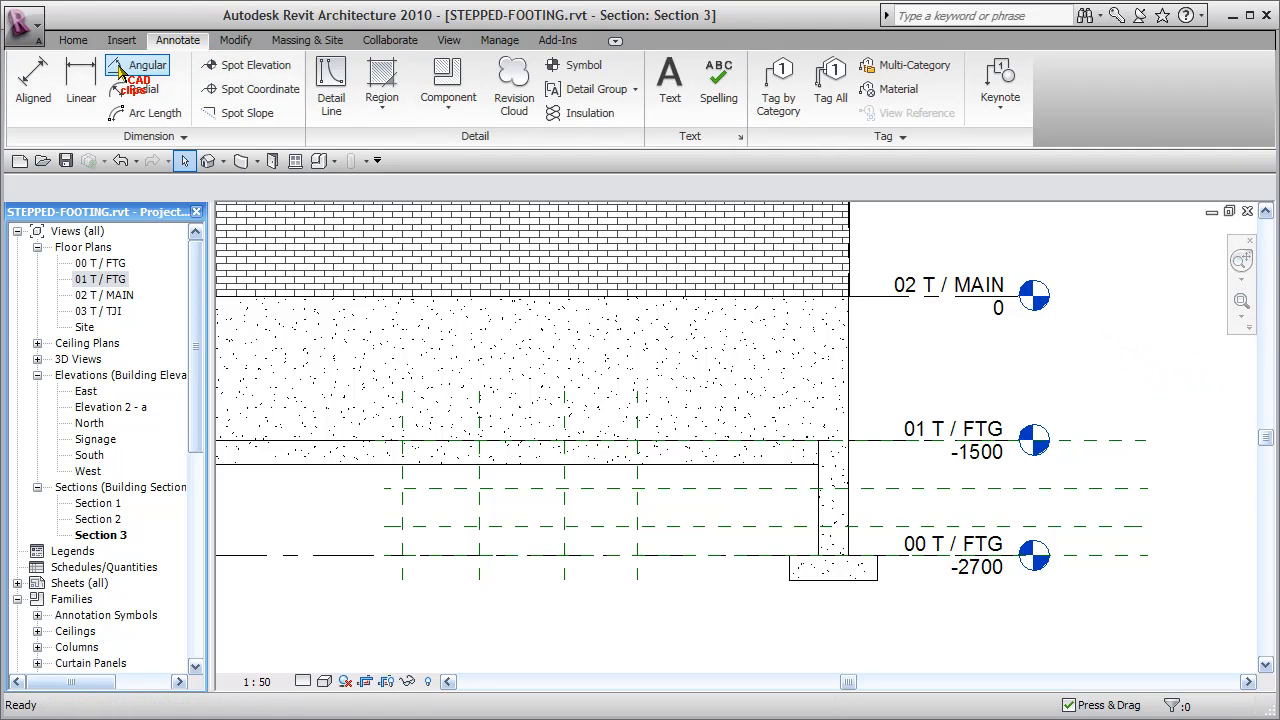
left_click(33, 78)
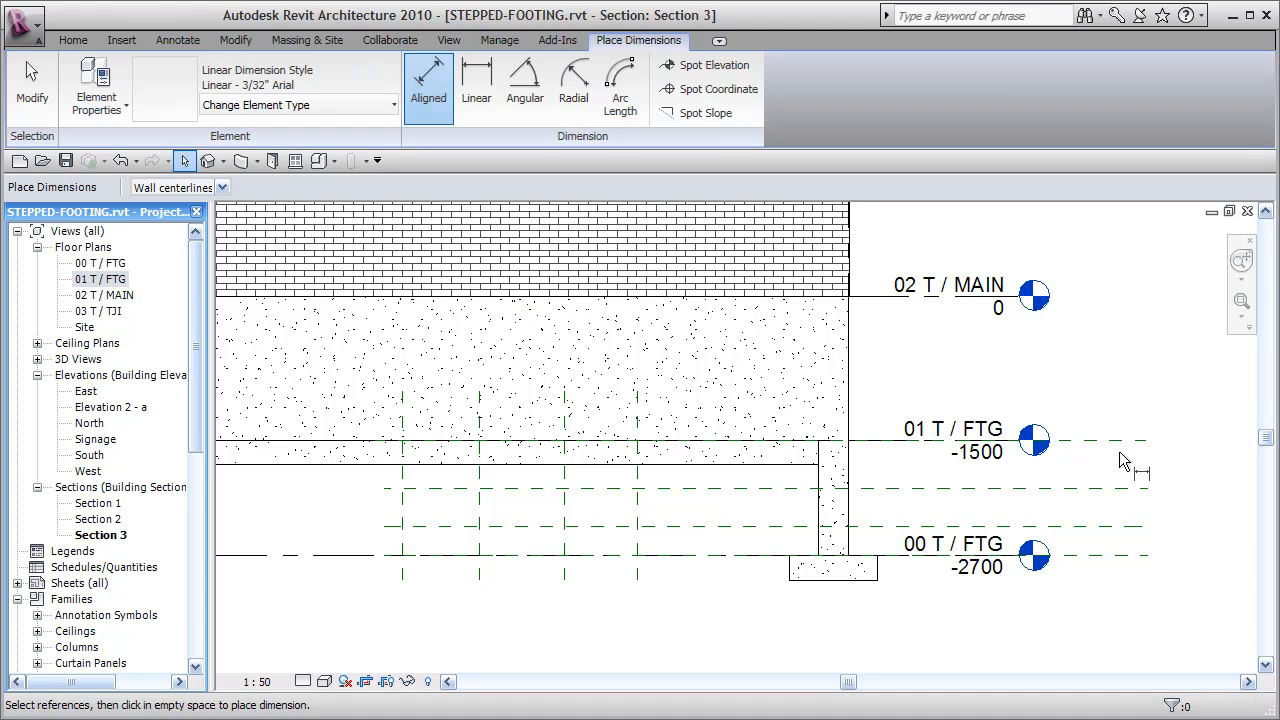
left_click(1127, 554)
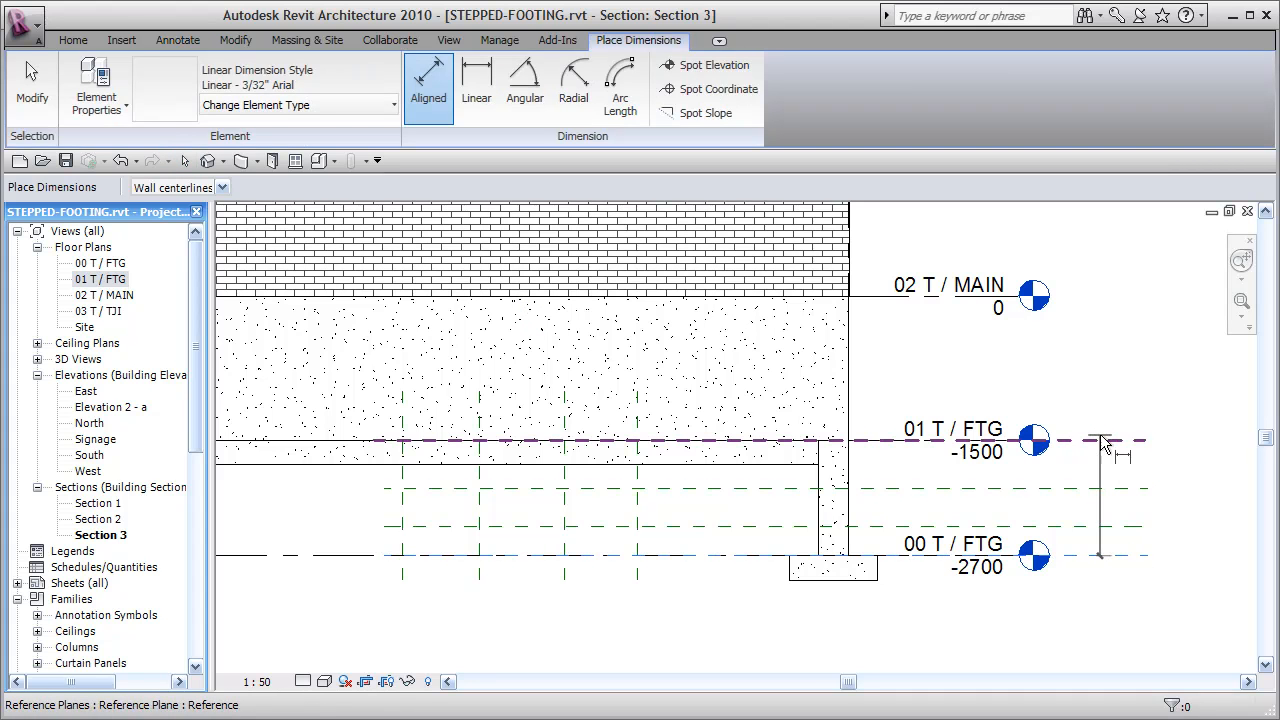
left_click(1100, 440)
left_click(1197, 466)
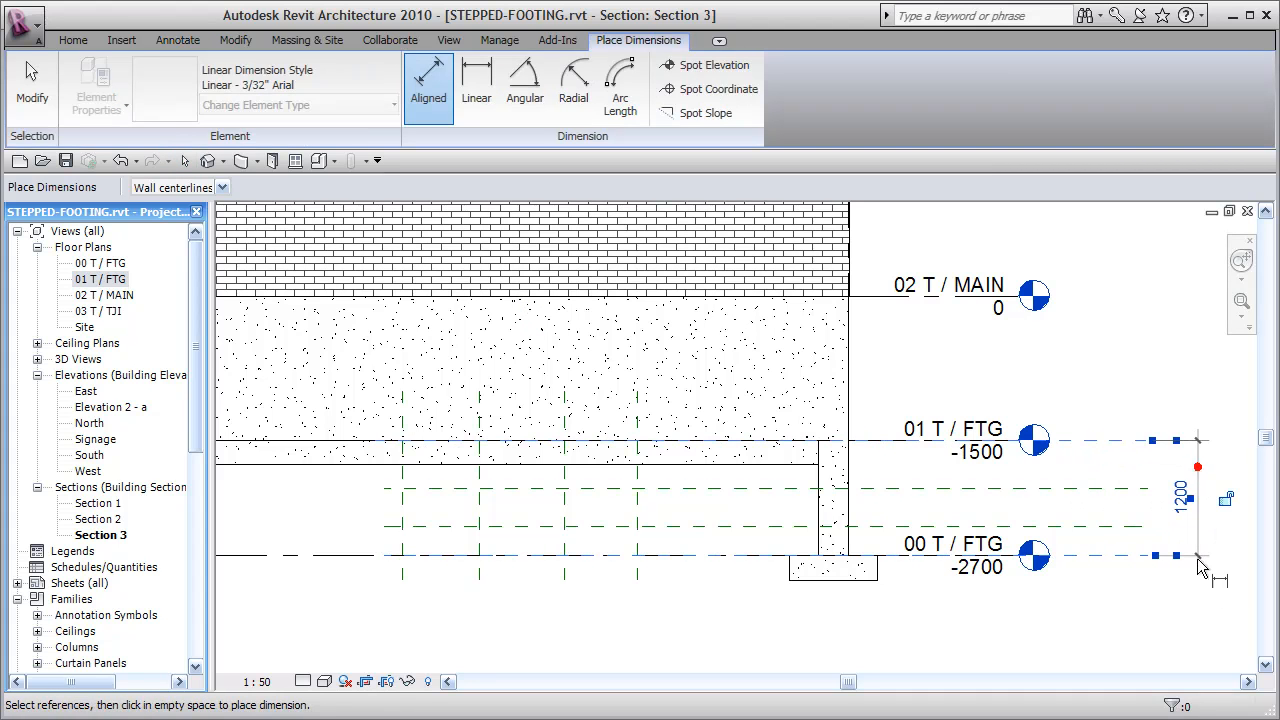
Add an aligned dimension string across all four horizontal reference planes, inside the overall dimension, and make its segments equal
left_click(1118, 555)
left_click(1117, 528)
left_click(1122, 491)
left_click(1118, 442)
left_click(1105, 458)
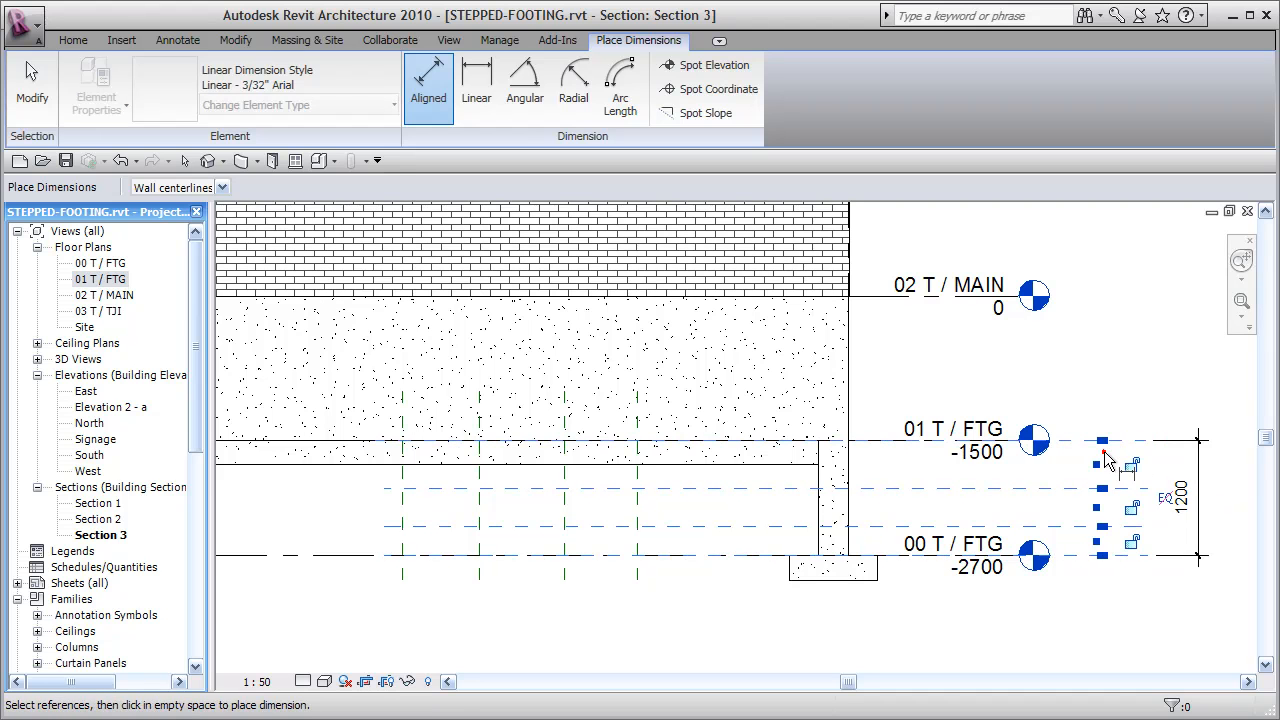
left_click(1160, 496)
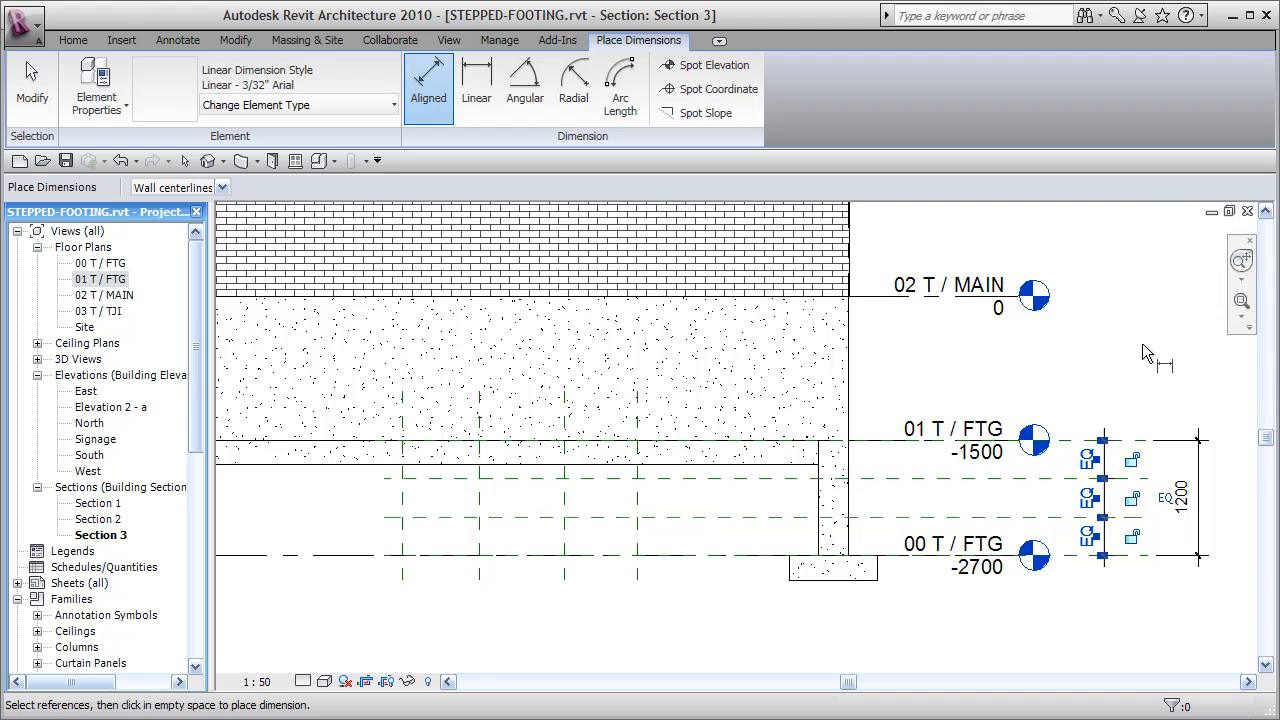
key("Escape")
key("Escape")
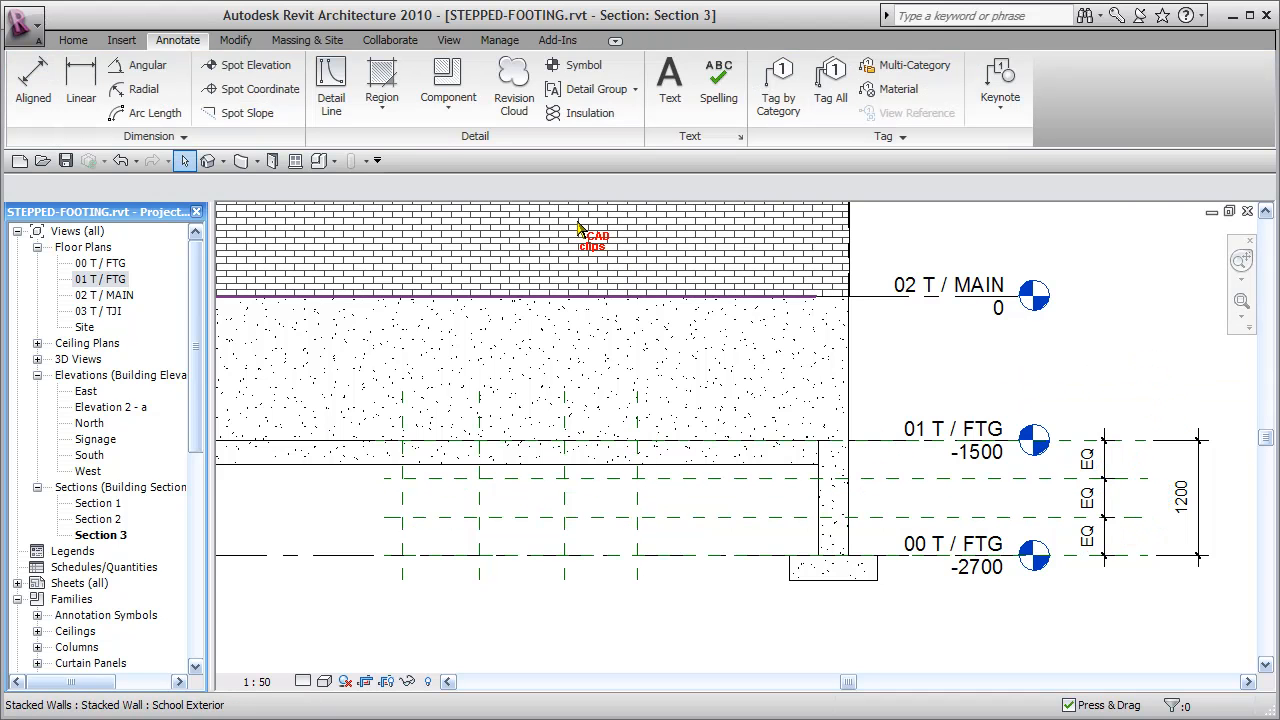
Place an aligned dimension string across the four vertical reference planes, above their upper ends
left_click(33, 75)
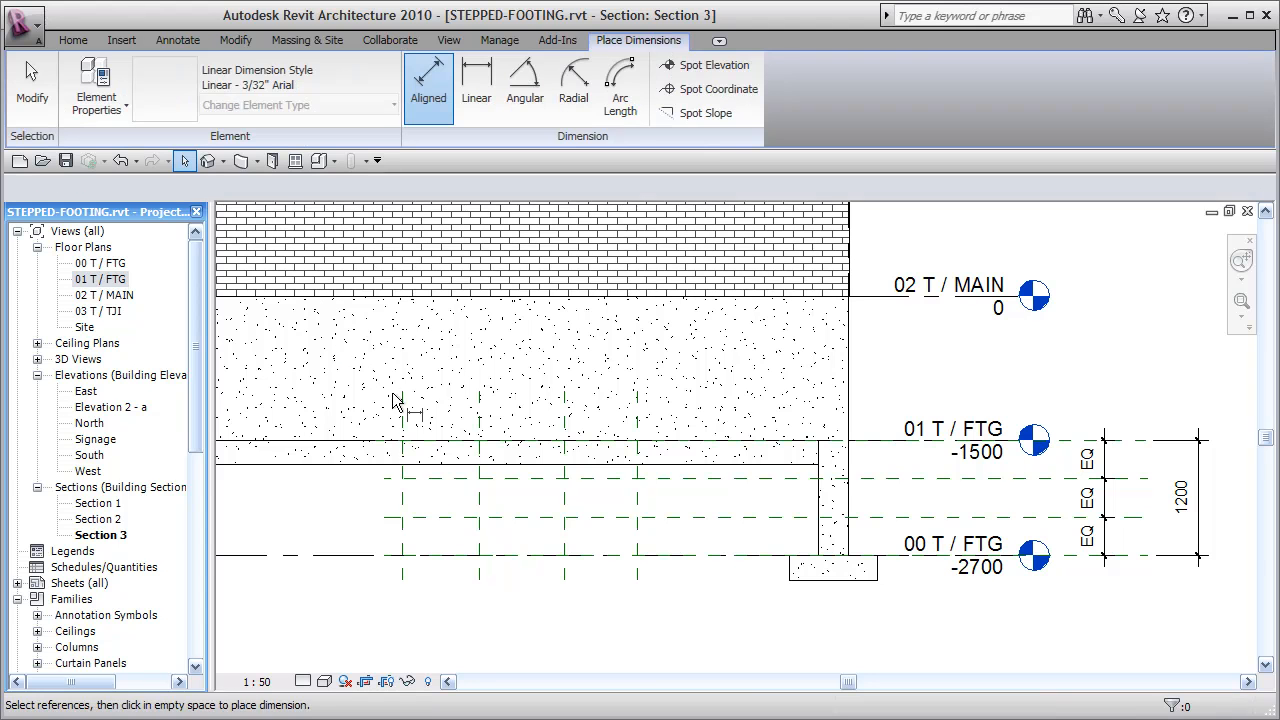
left_click(402, 411)
left_click(479, 418)
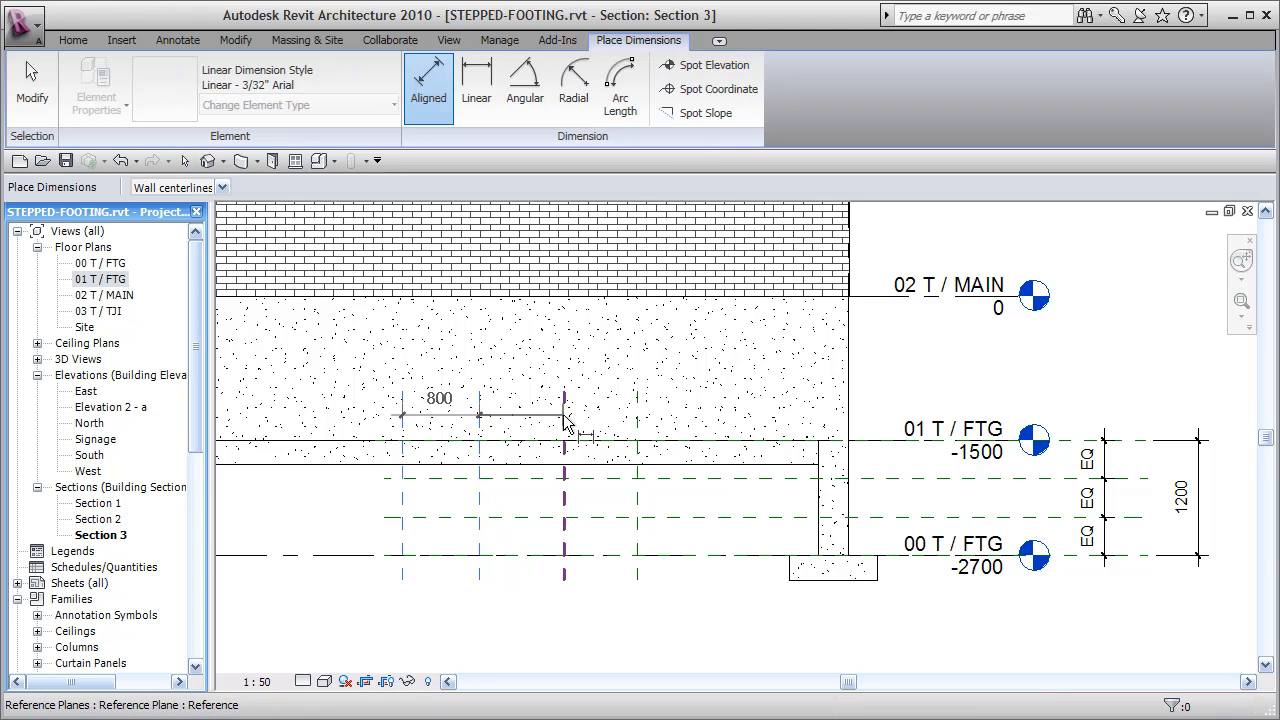
left_click(566, 418)
left_click(640, 422)
left_click(677, 367)
key("Escape")
key("Escape")
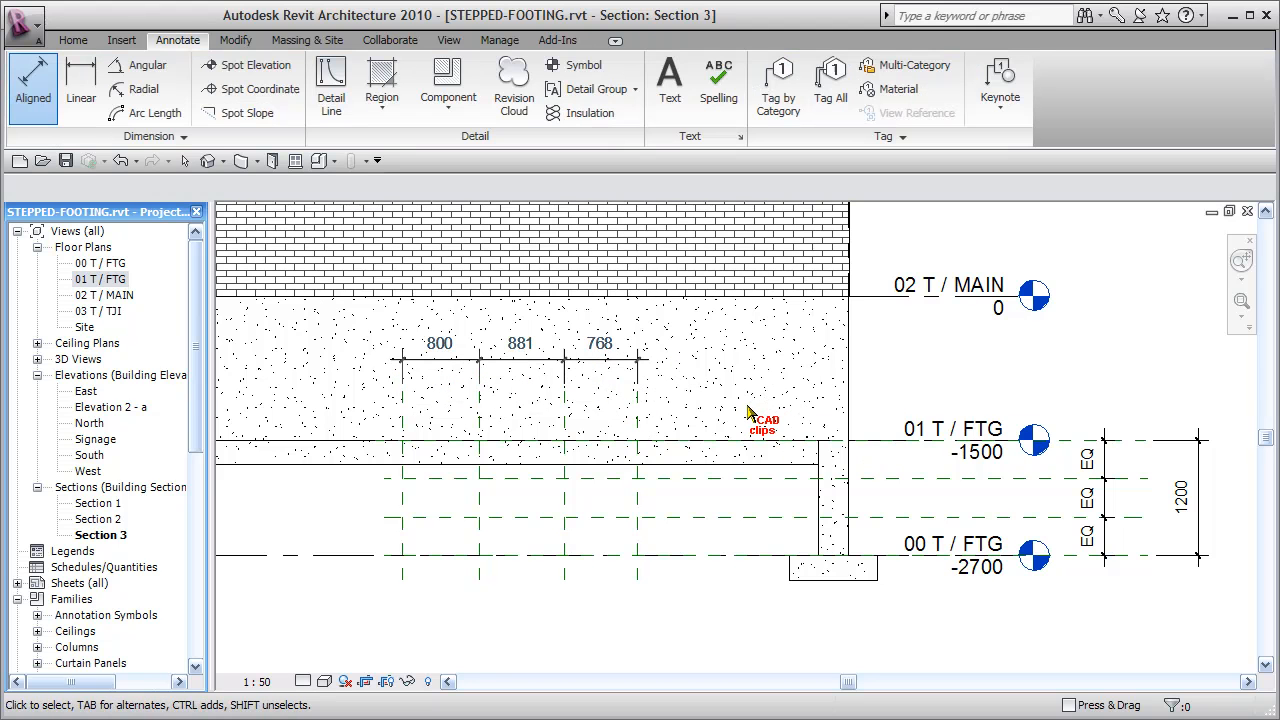
Move the vertical reference plane farthest from the end wall so its spacing to the adjacent plane is 1000 mm
left_click(470, 432)
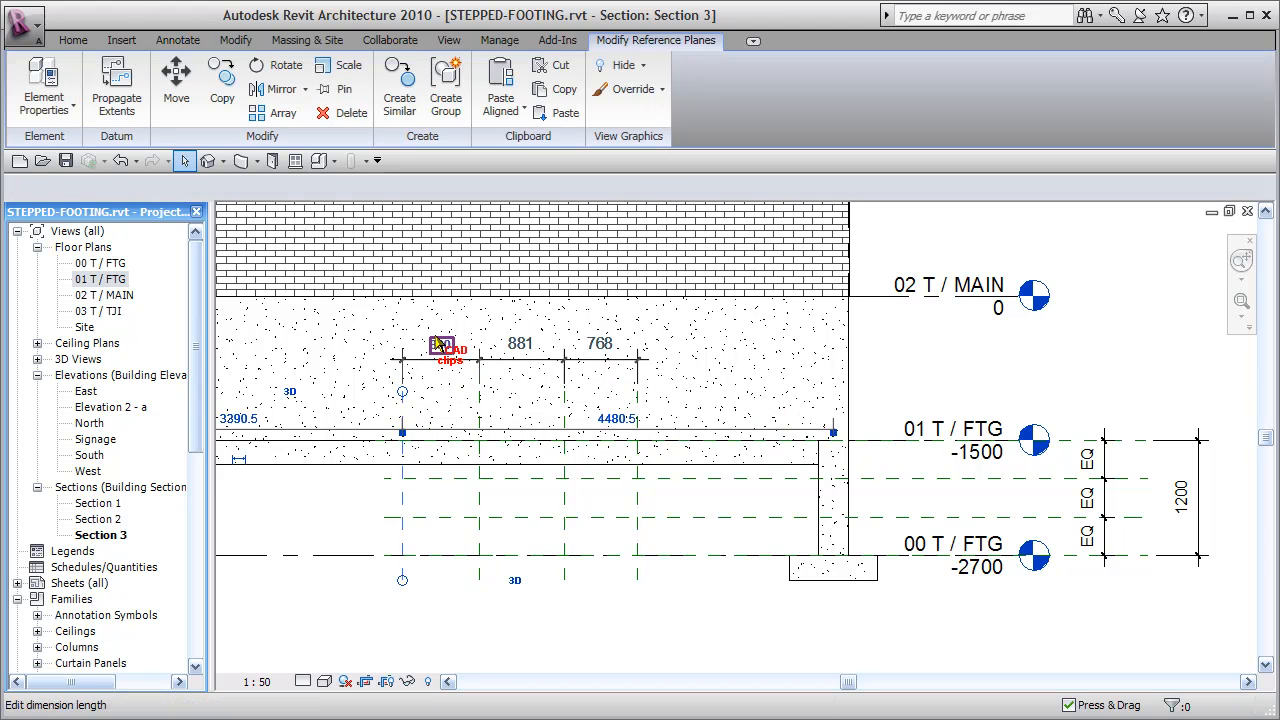
left_click(440, 344)
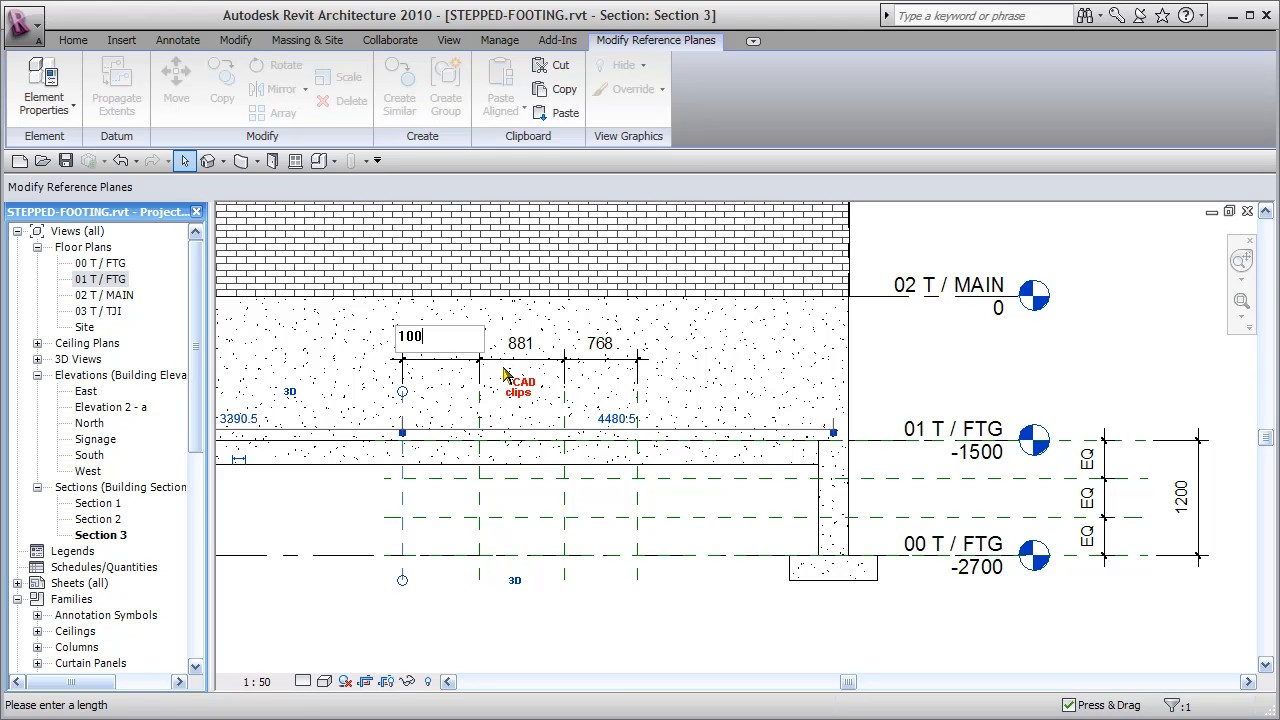
type("1000")
key("Return")
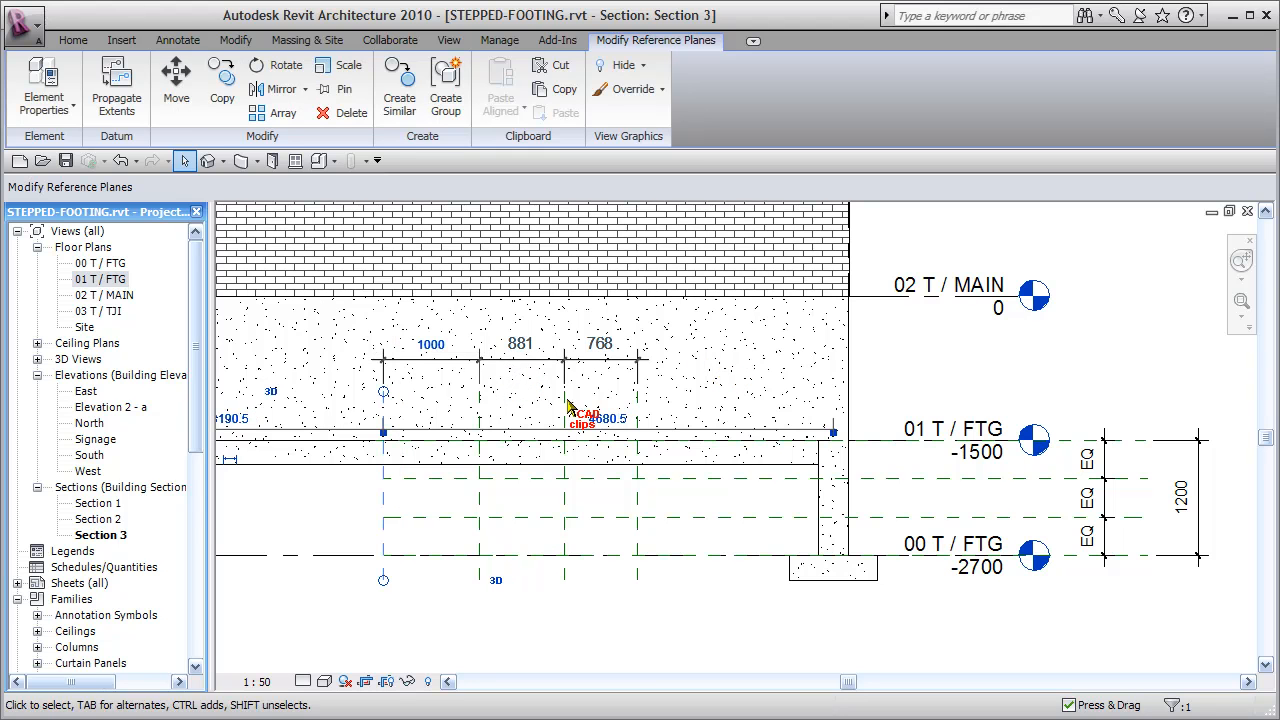
Move the third vertical reference plane so the middle spacing in the dimension string is 1000 mm
left_click(566, 420)
left_click(700, 418)
key("Escape")
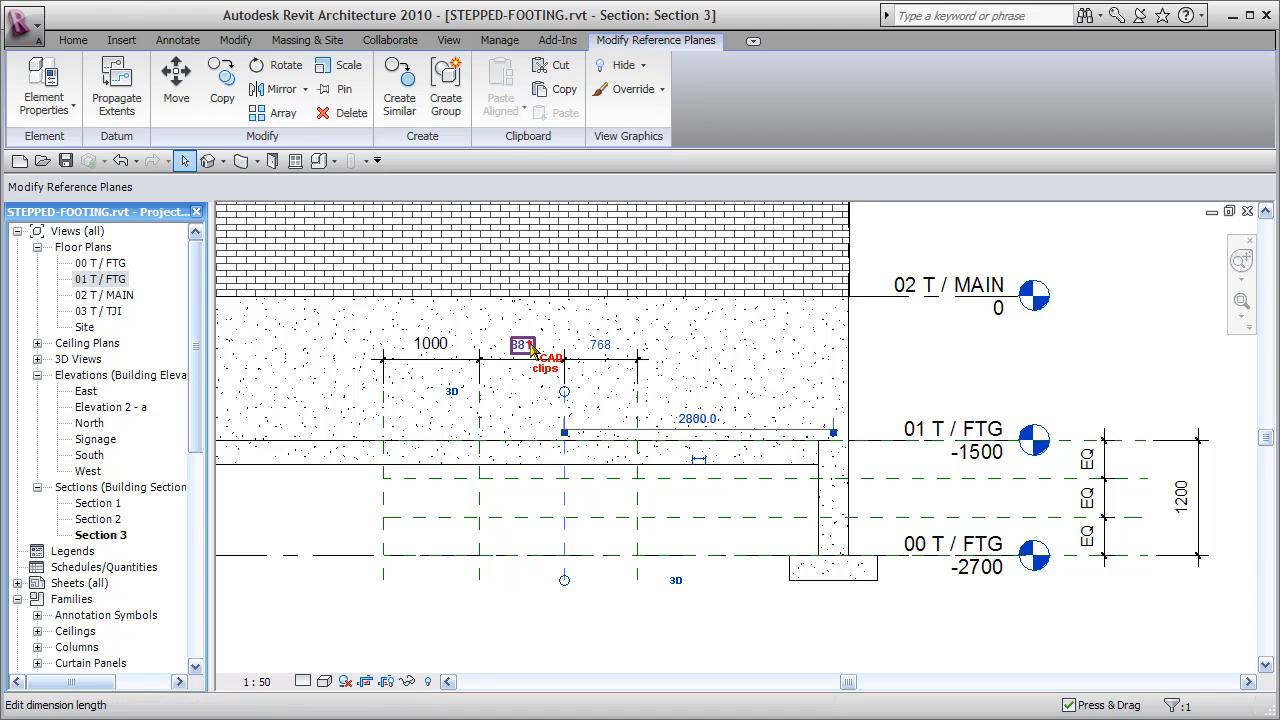
left_click(524, 344)
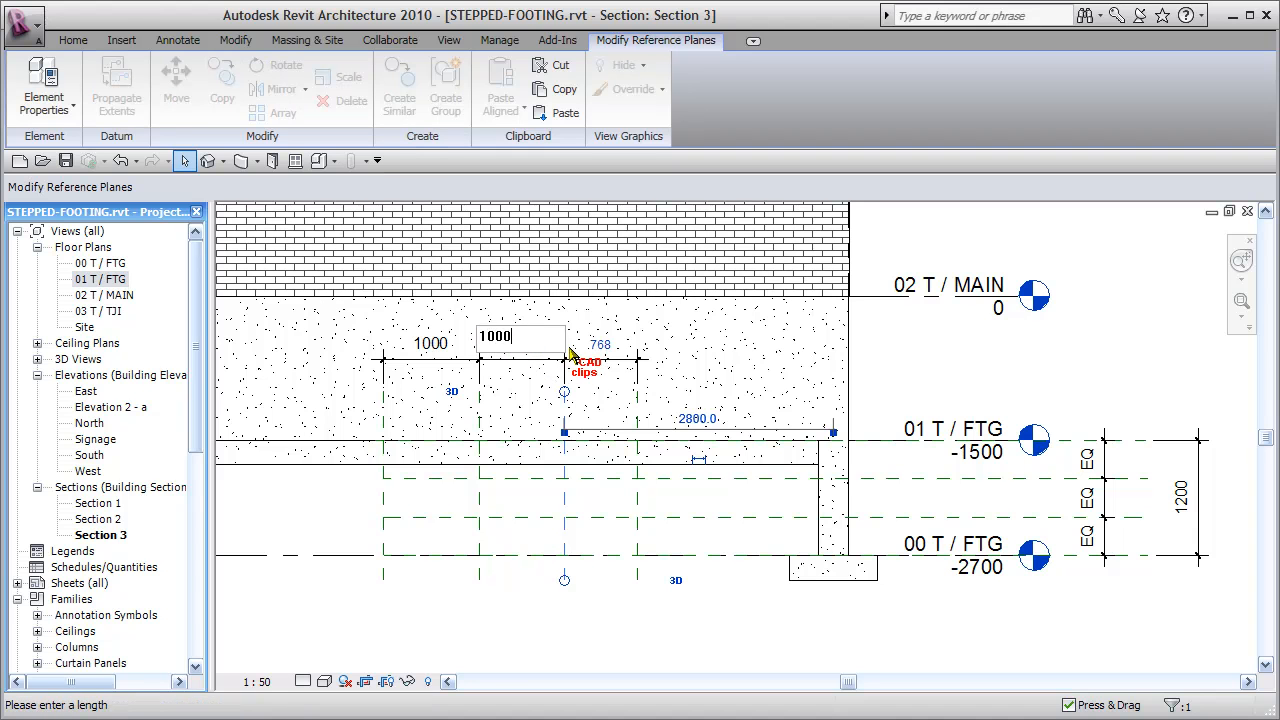
key("Return")
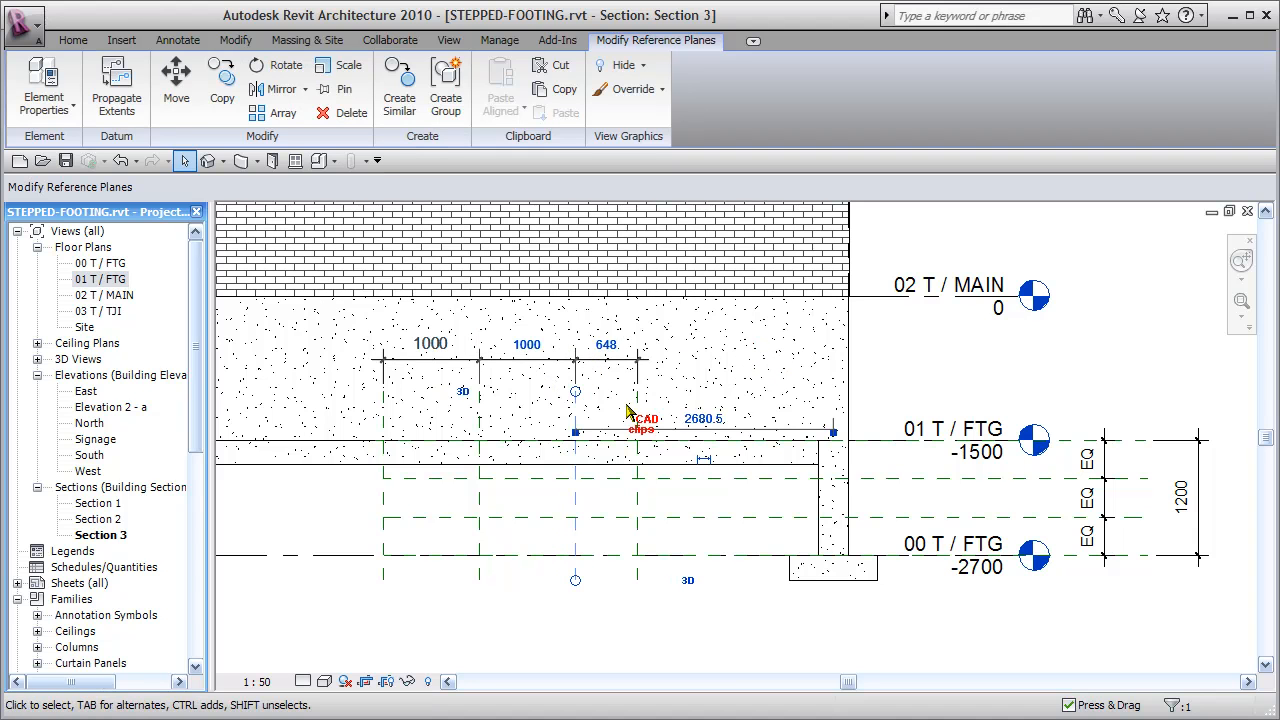
key("Escape")
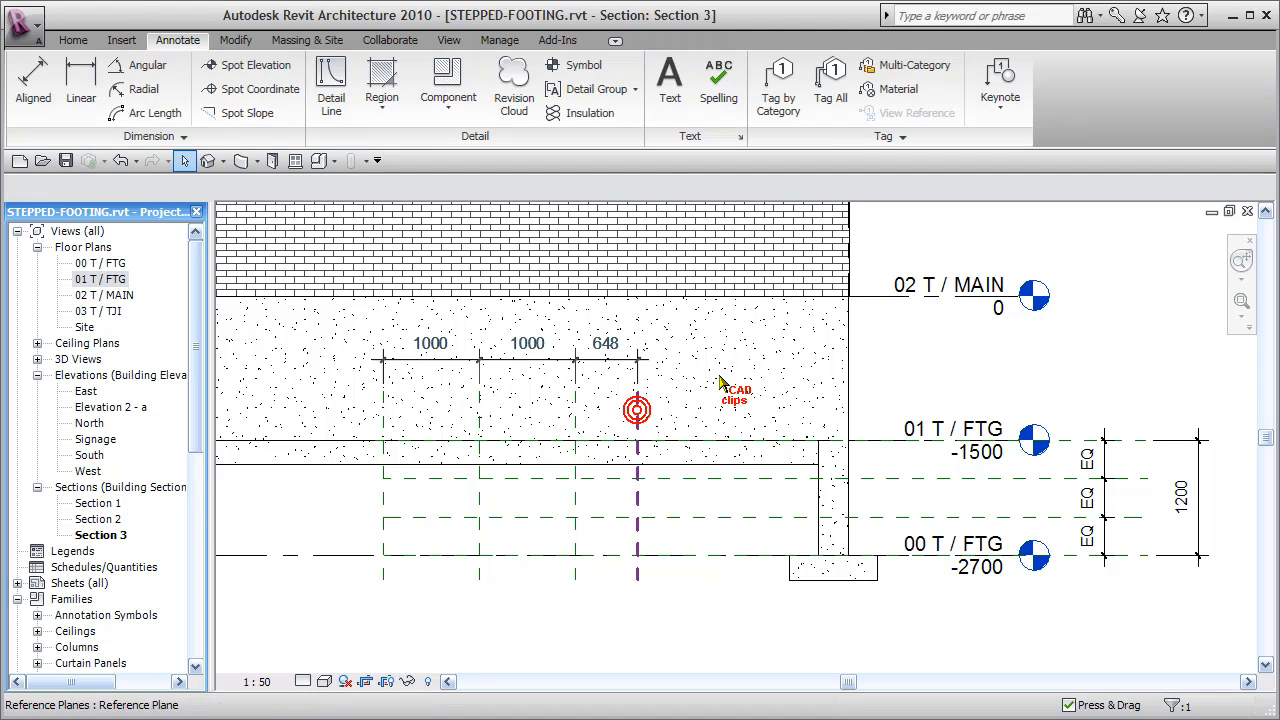
Move the vertical reference plane nearest the end wall so the last spacing in the string is 1000 mm
left_click(637, 410)
left_click(610, 344)
type("1")
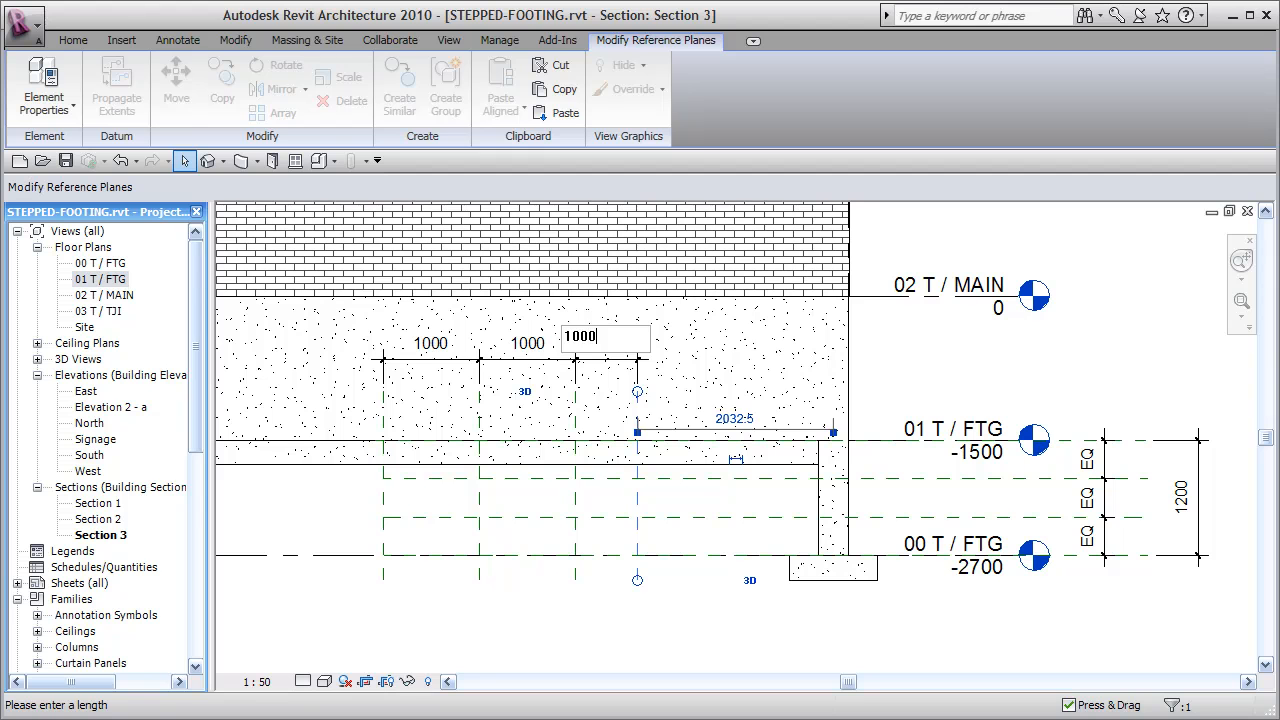
type("000")
key("Return")
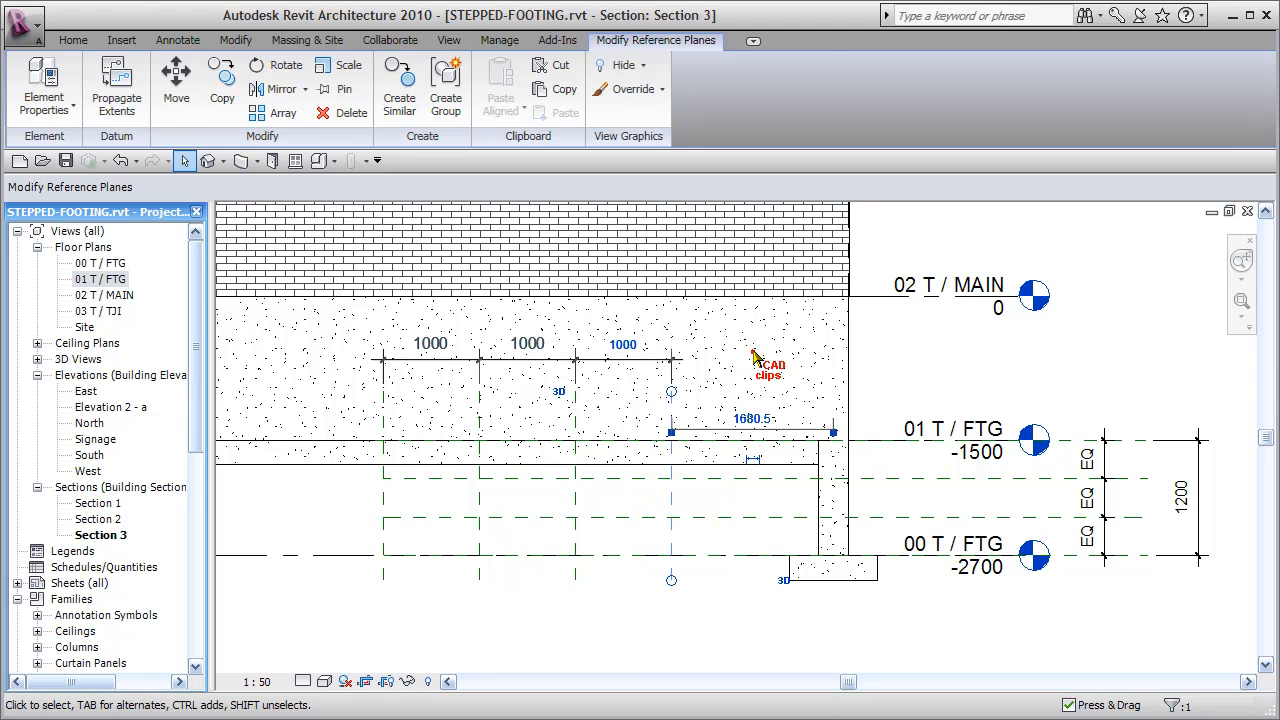
key("Escape")
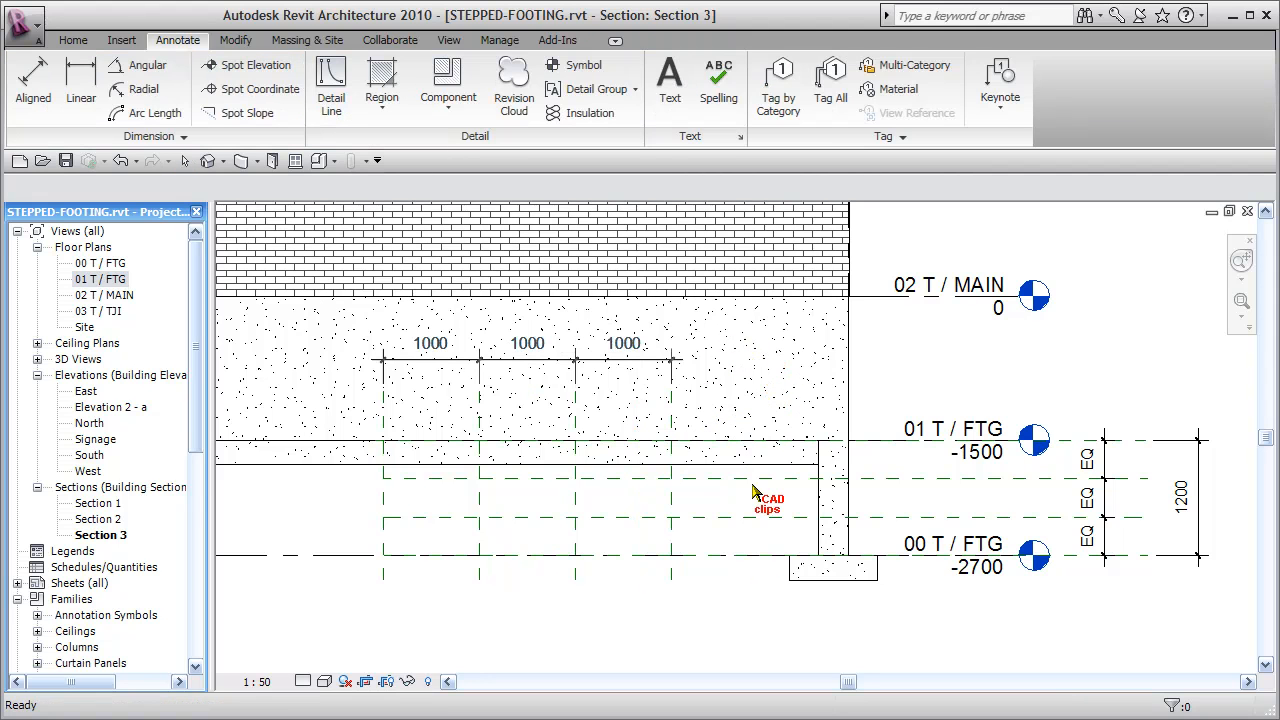
Shift the dimensioned vertical planes slightly away from the end wall and extend the two intermediate horizontal planes beyond the farthest vertical plane
left_click_drag(338, 596, 752, 345)
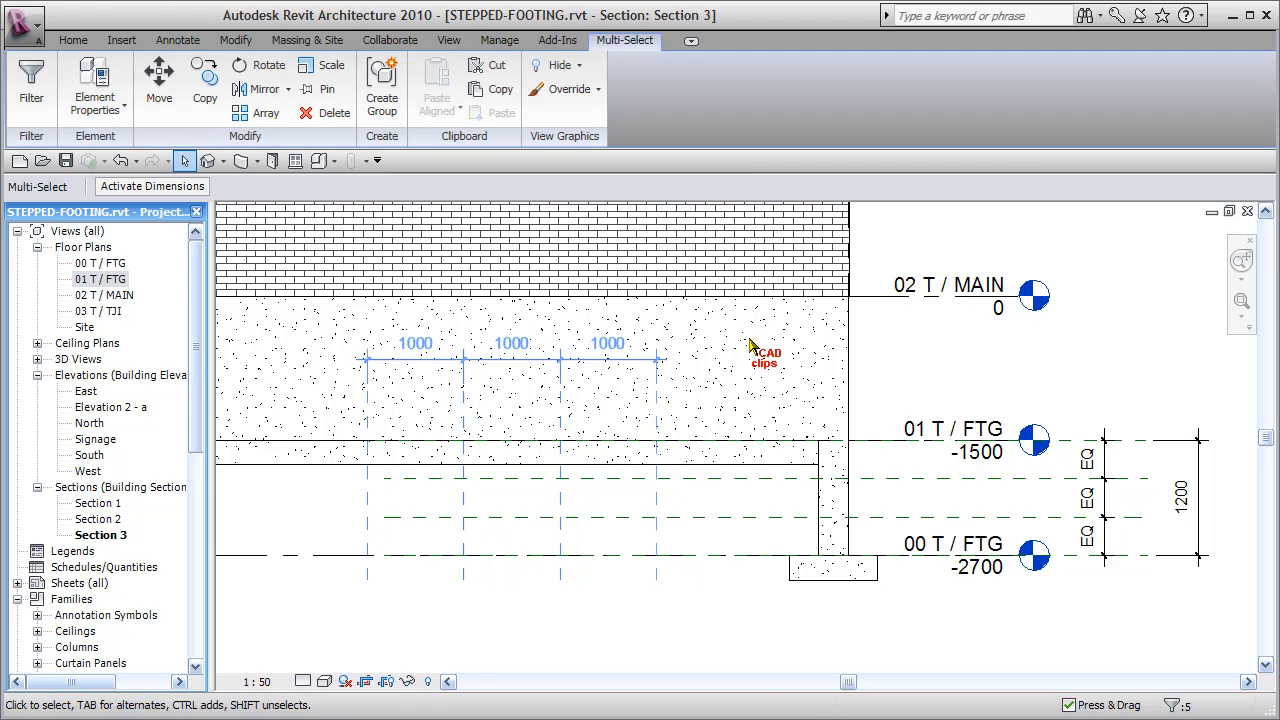
key("Escape")
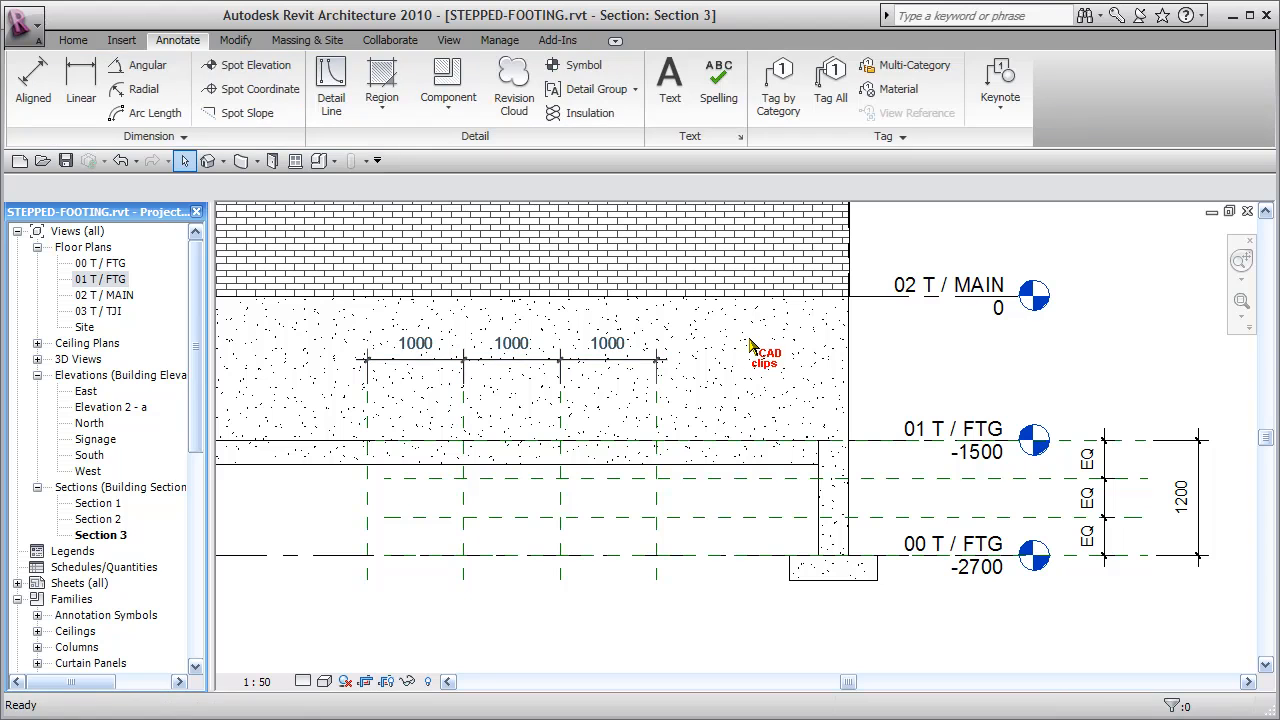
left_click(385, 480)
left_click_drag(385, 479, 335, 479)
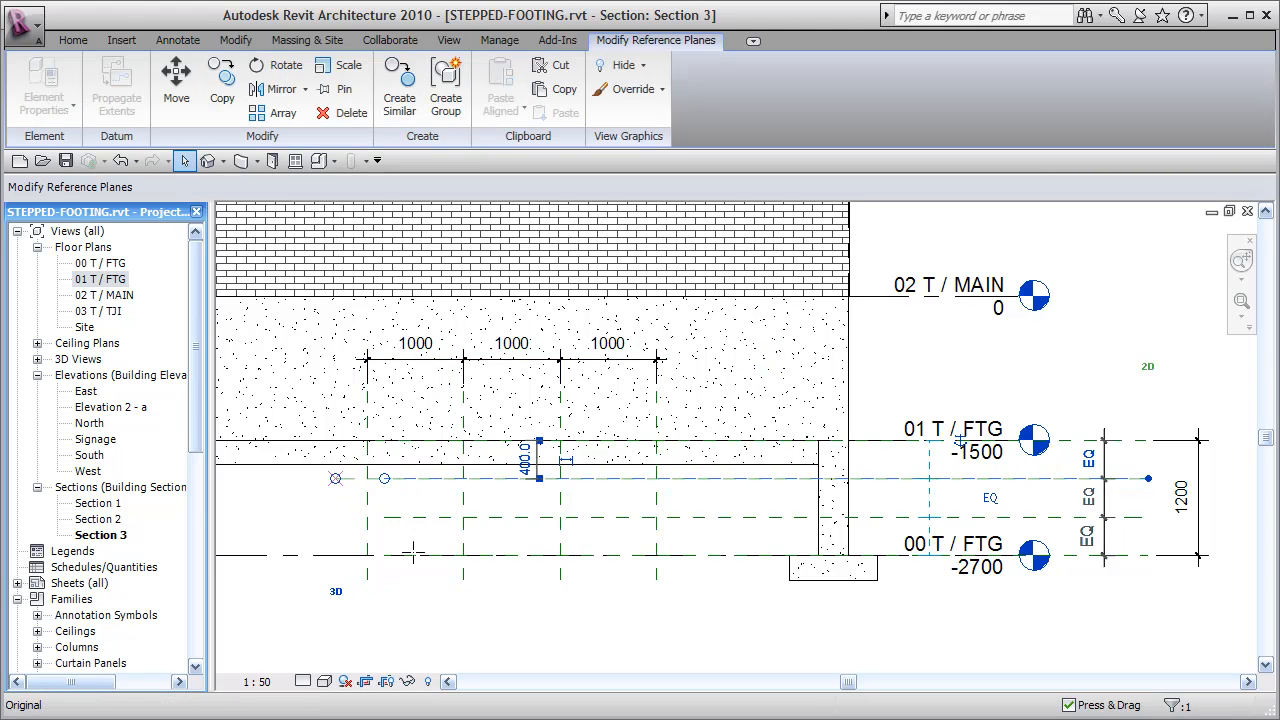
left_click(411, 518)
left_click_drag(385, 517, 336, 517)
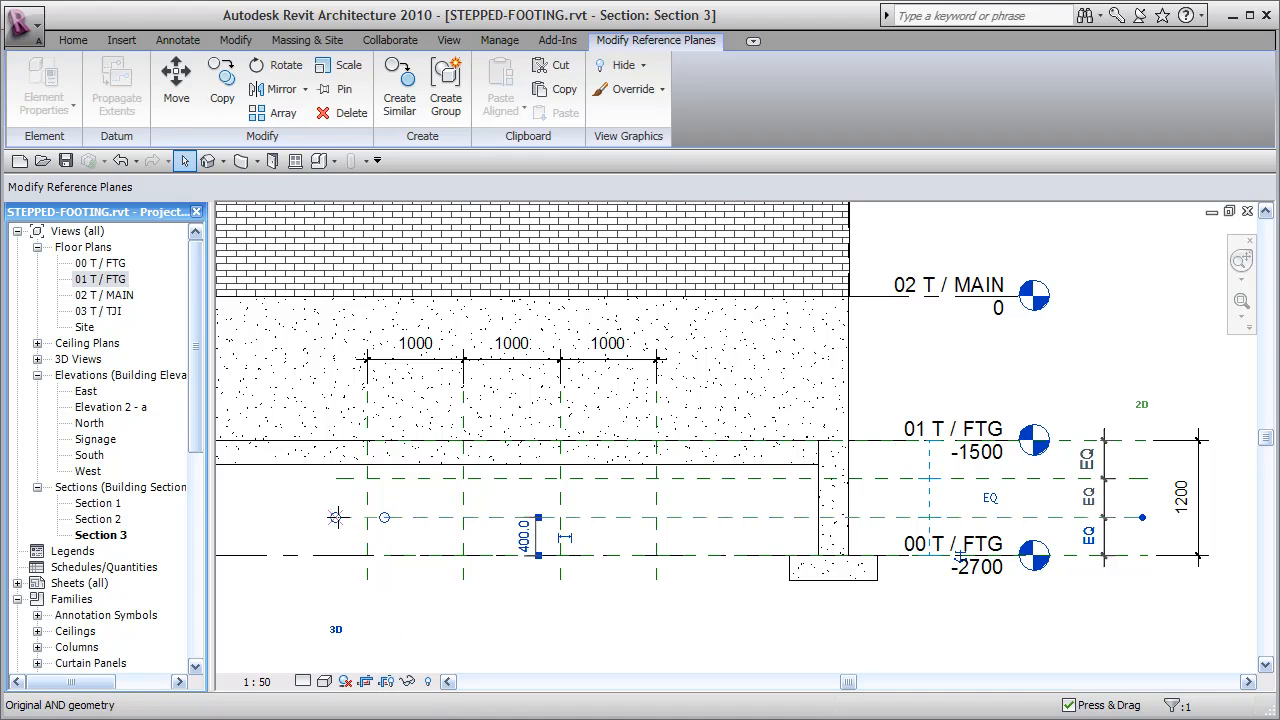
key("Escape")
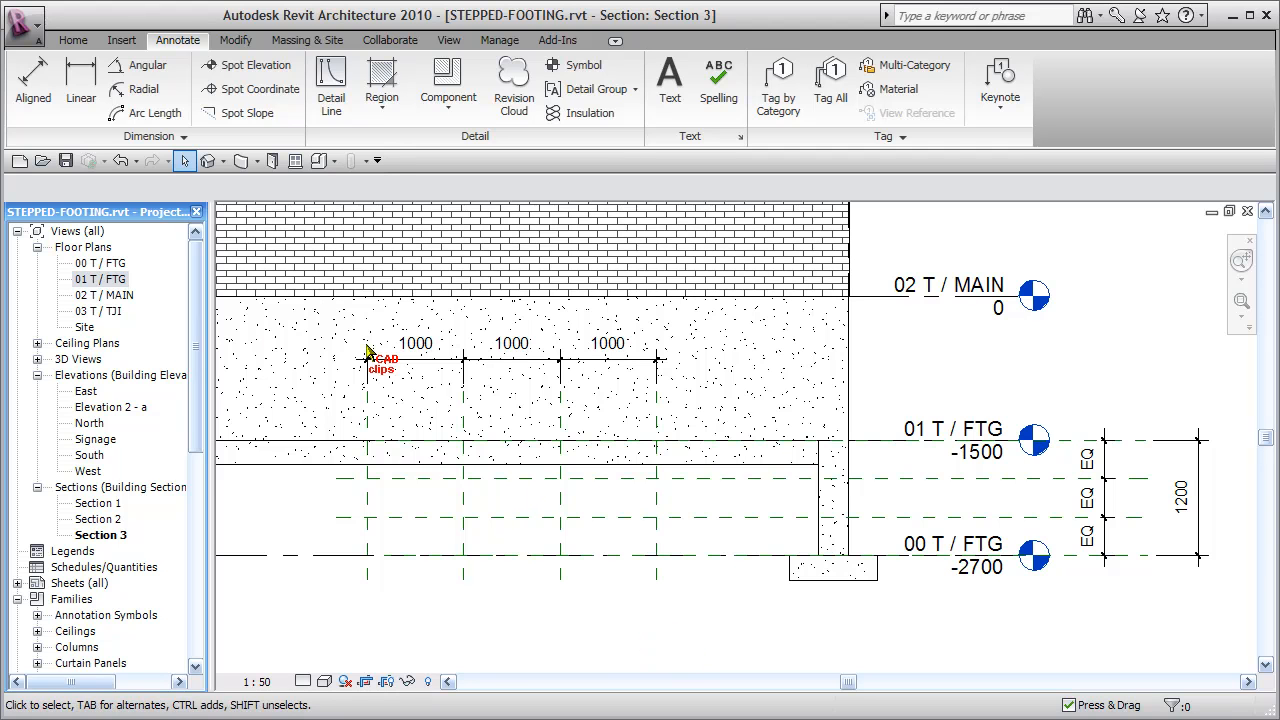
In the 01 T / FTG floor plan, draw a vertical reference plane along the bearing footing's outer edge past grid 2, and return to Section 3
double_click(100, 279)
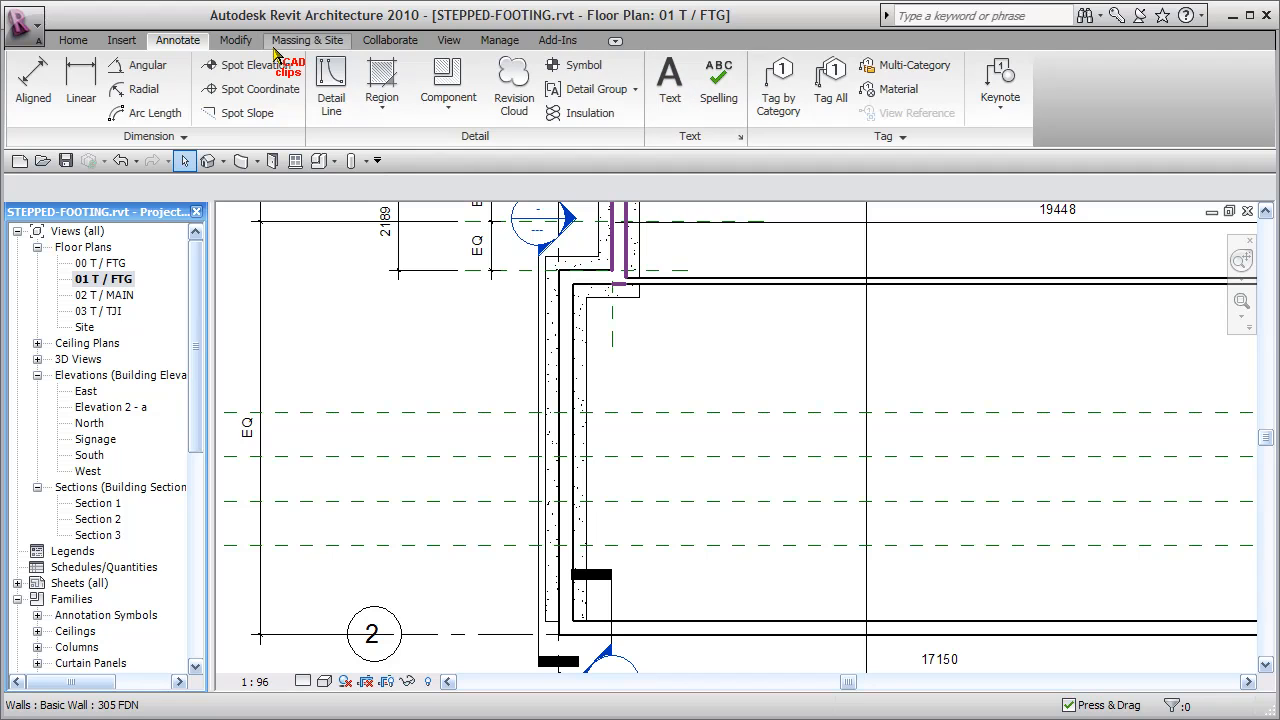
left_click(62, 40)
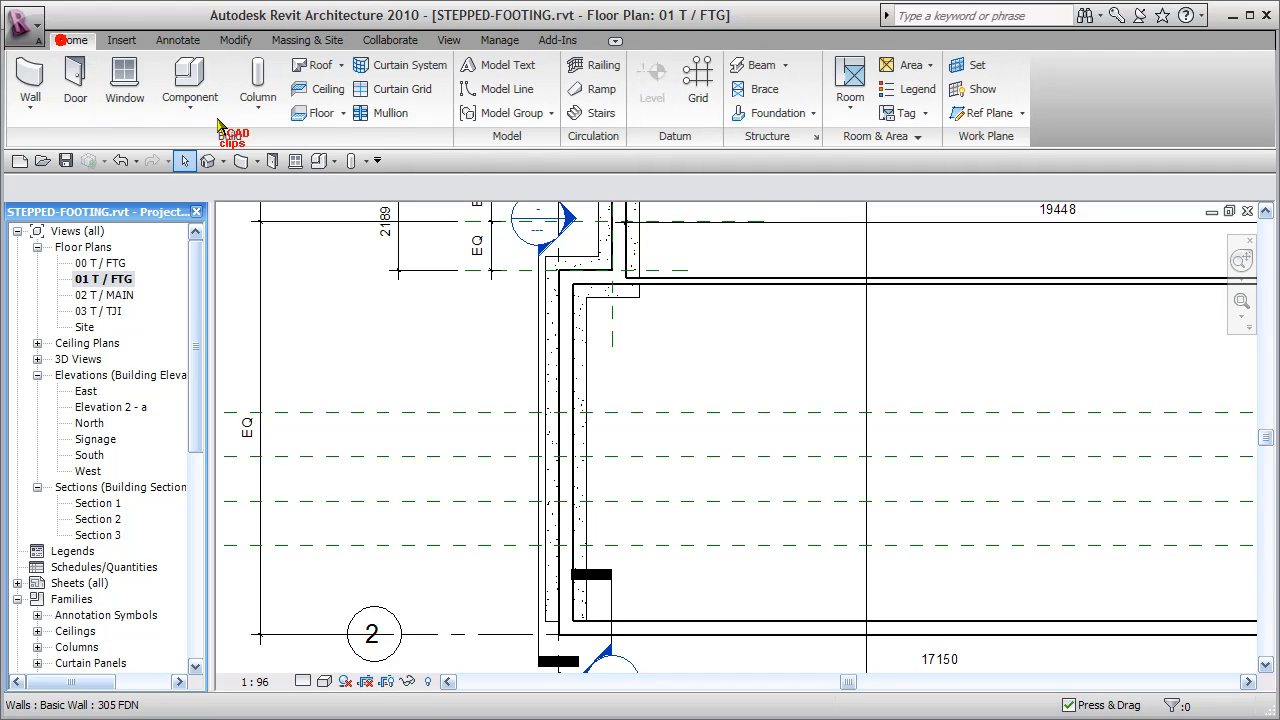
left_click(957, 118)
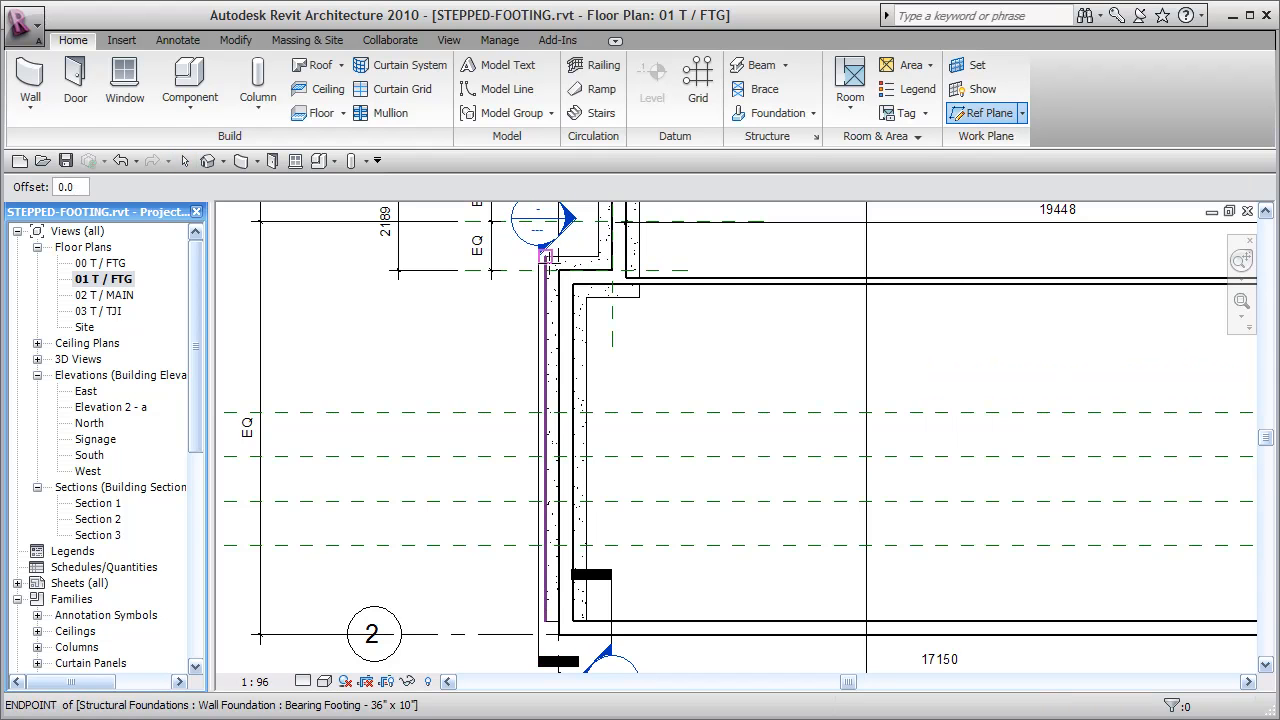
left_click(546, 257)
middle_click_drag(579, 543, 585, 380)
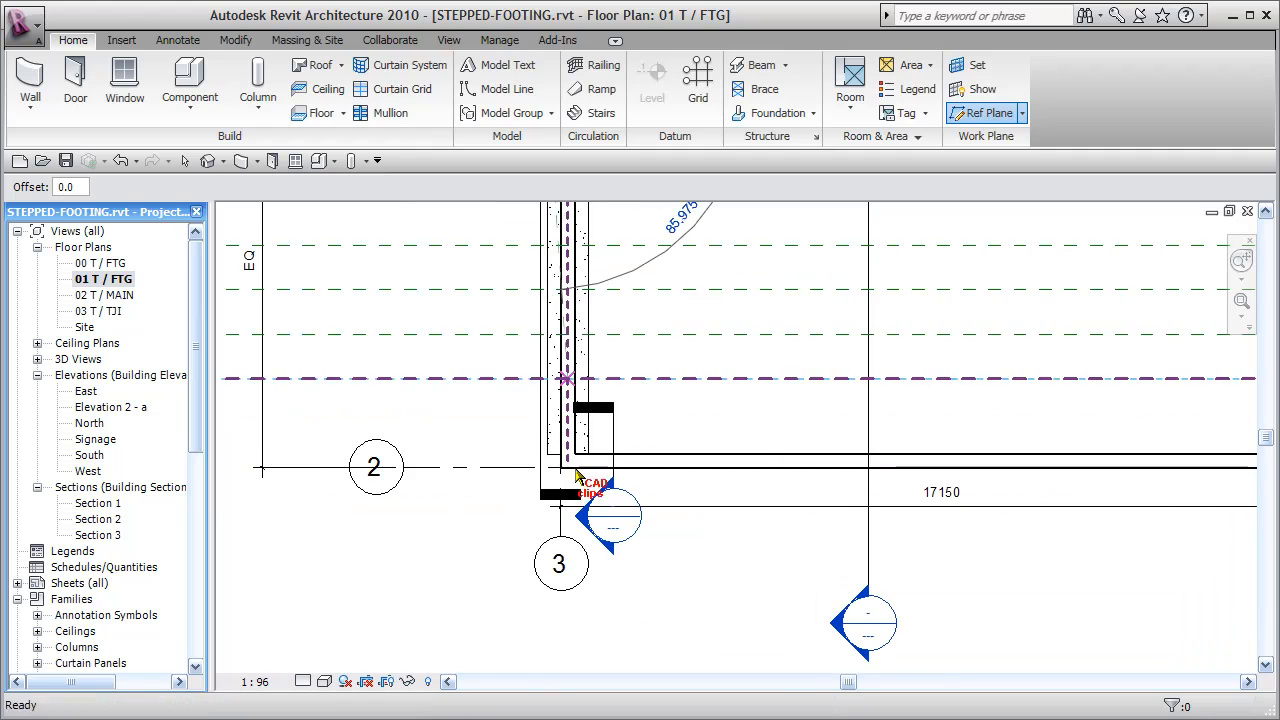
left_click(547, 648)
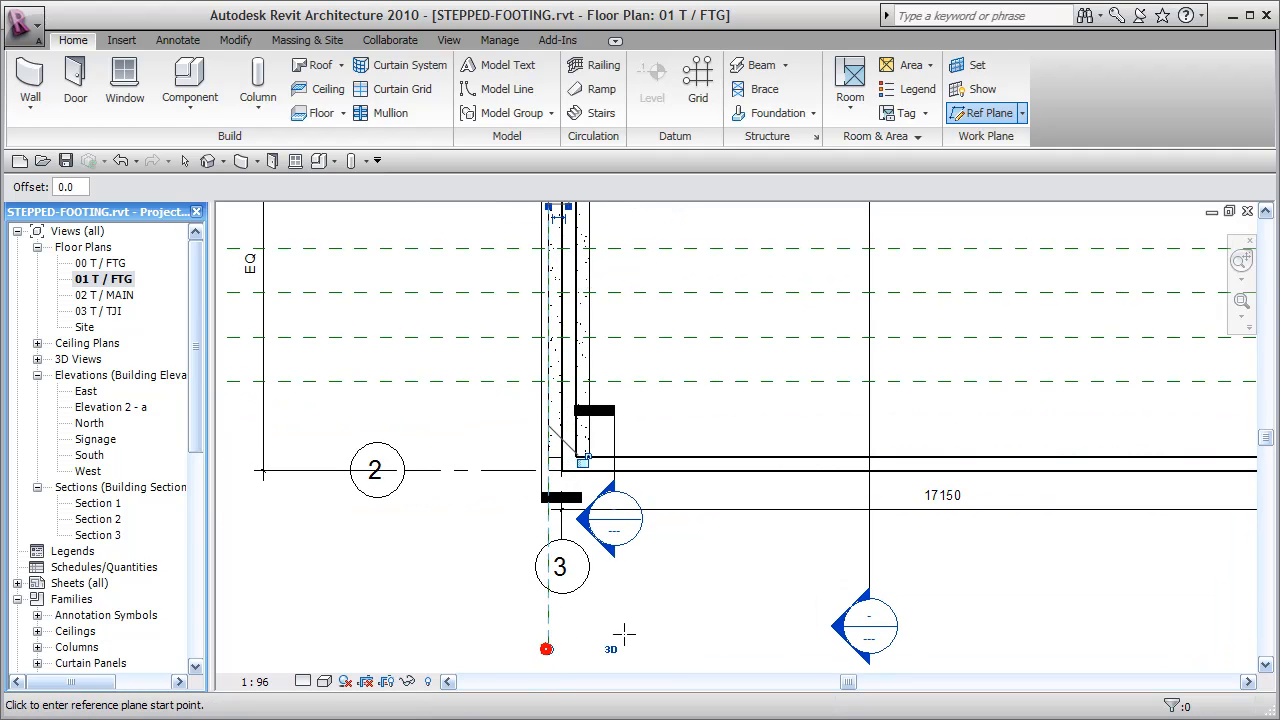
key("Escape")
key("Escape")
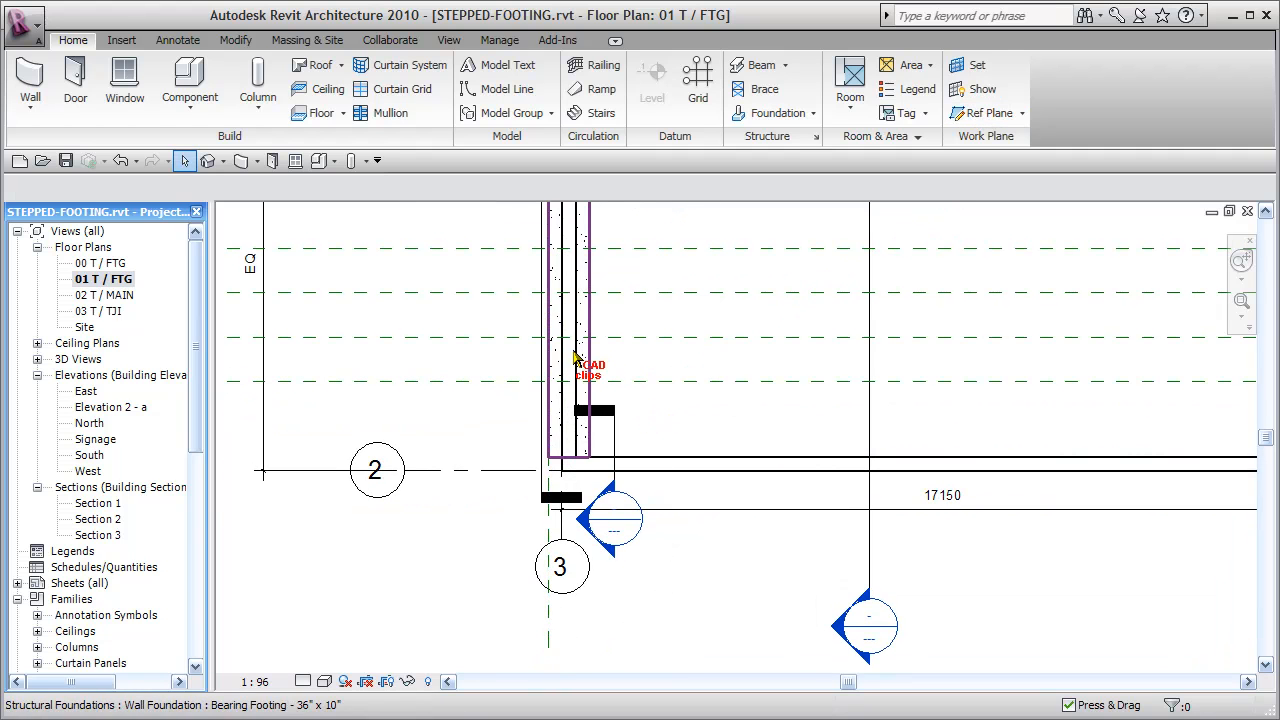
middle_click_drag(693, 420, 703, 430)
double_click(100, 535)
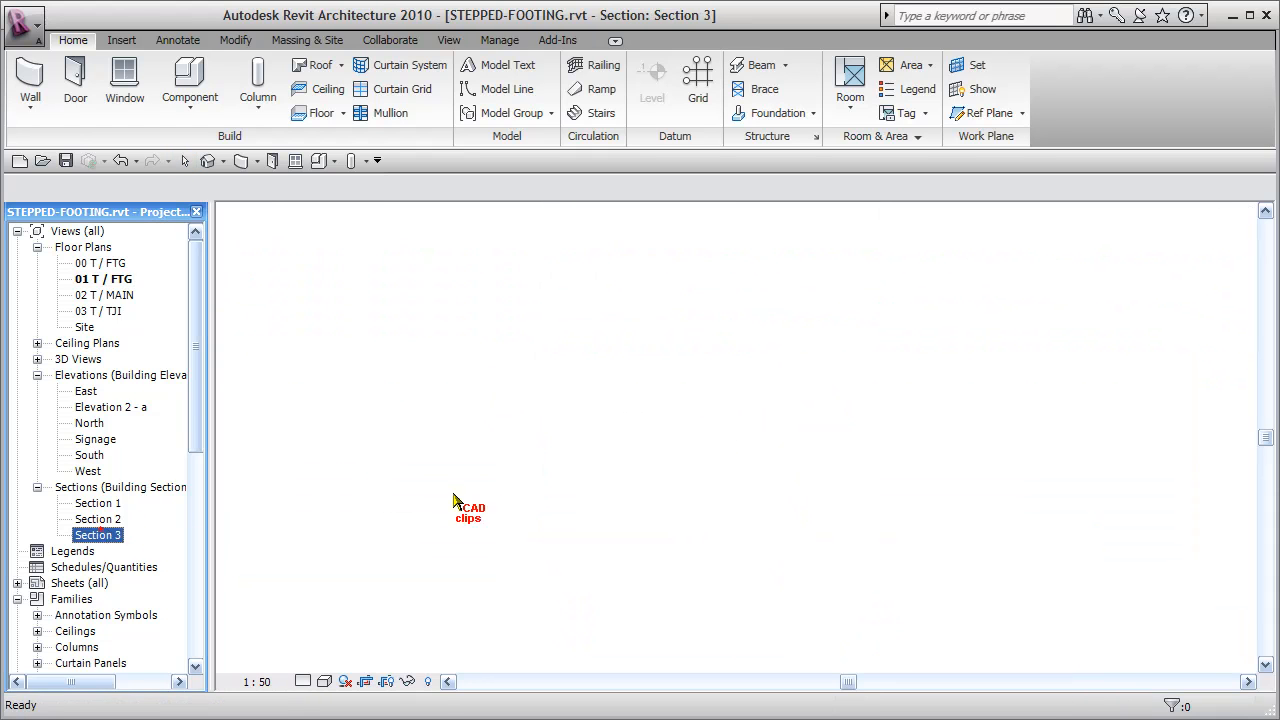
middle_click_drag(477, 556, 640, 557)
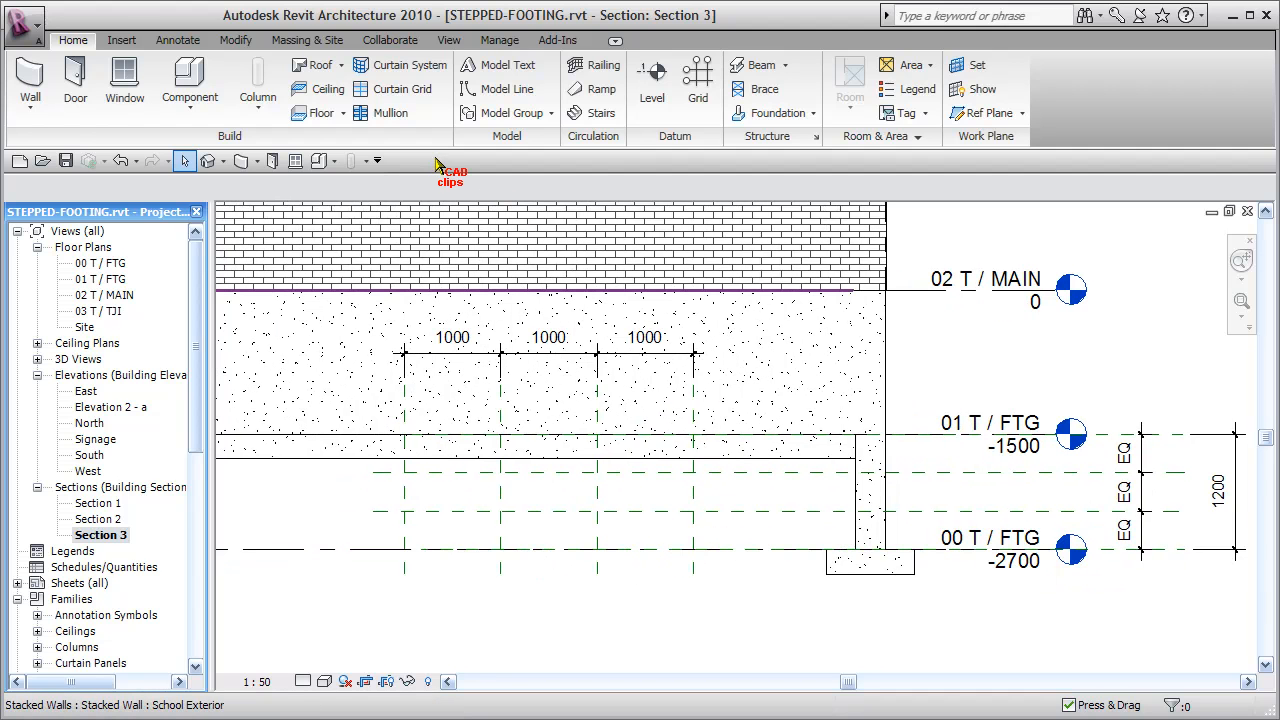
Draw a sloped reference plane rising from 00 T / FTG through the step intersections and extend its upper end above 01 T / FTG
left_click(985, 113)
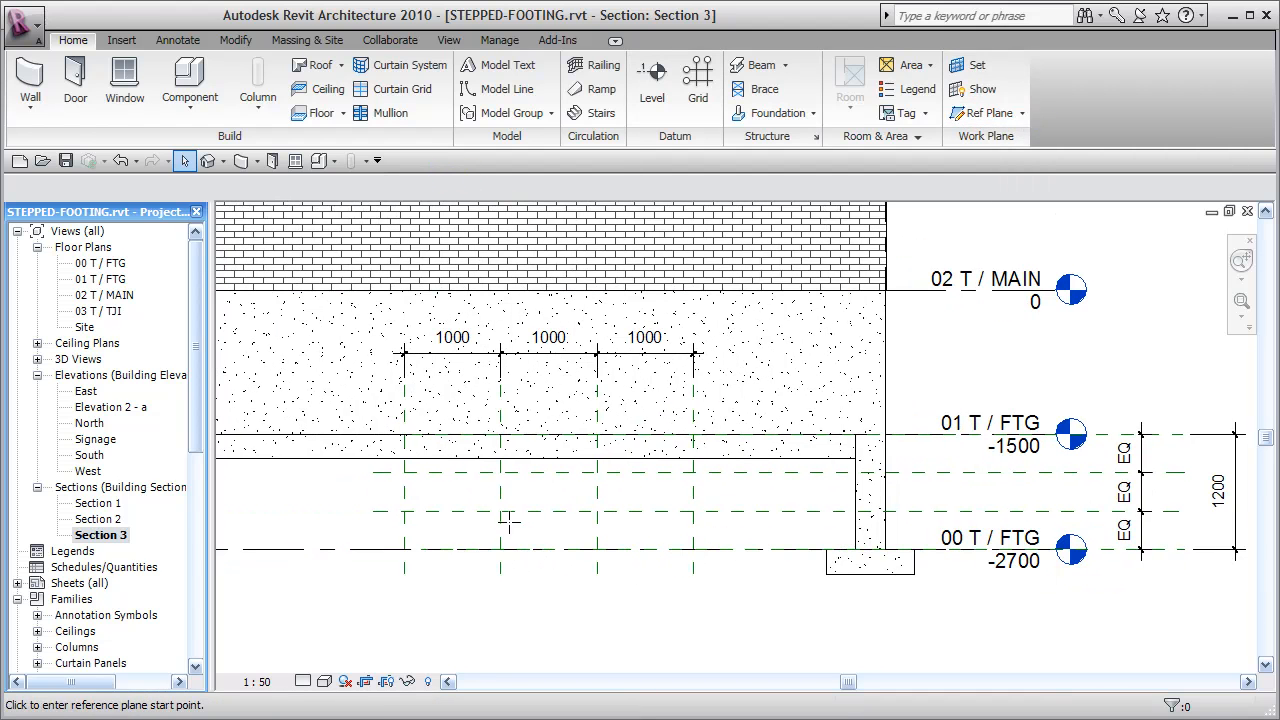
left_click(694, 549)
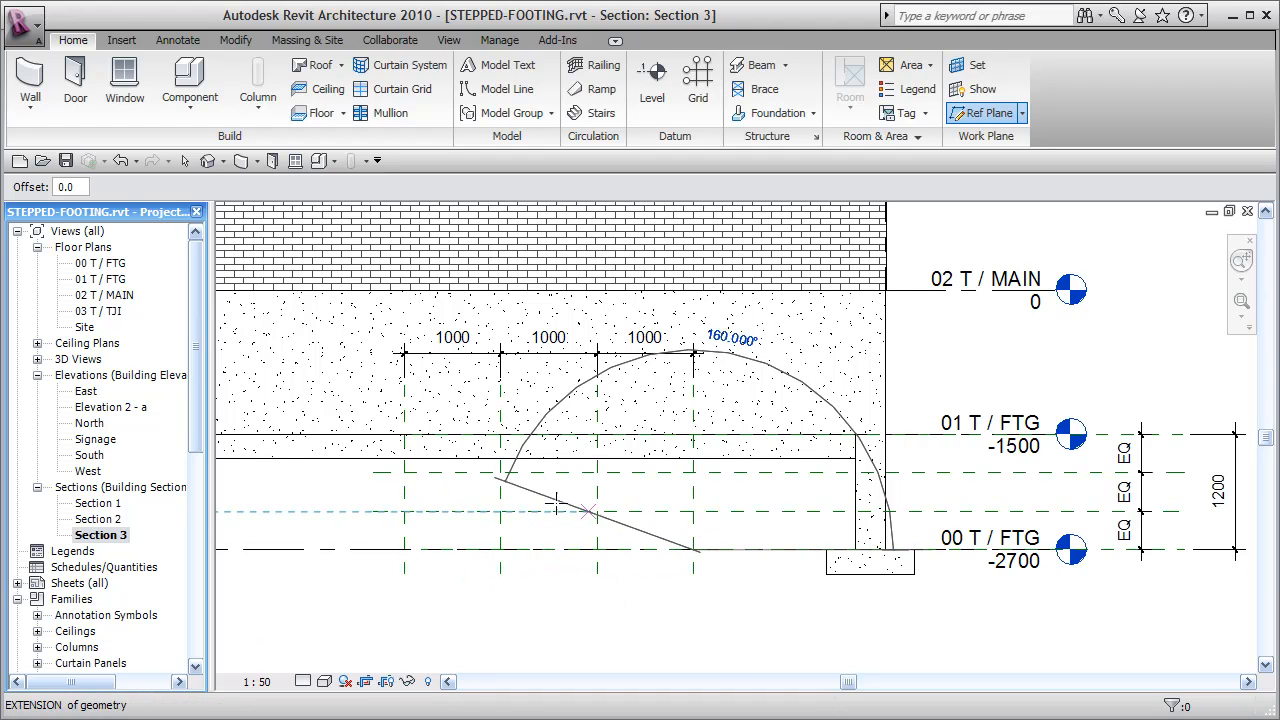
left_click(500, 472)
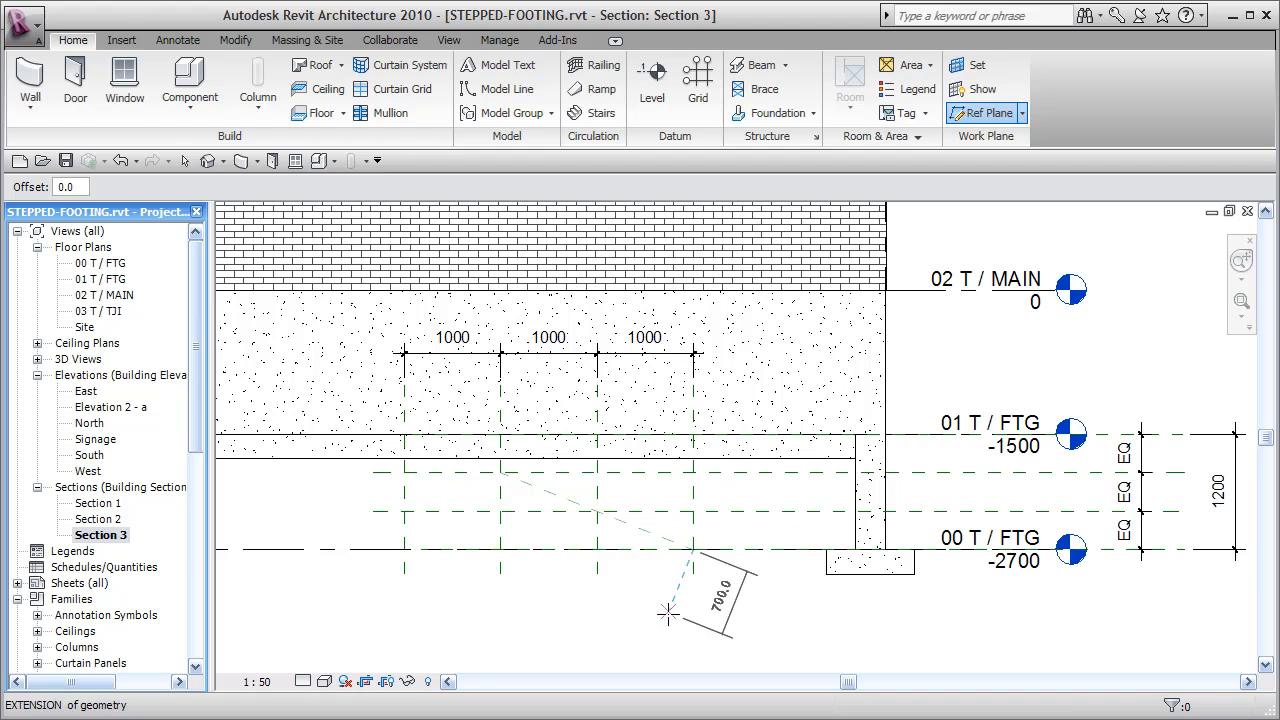
key("Escape")
key("Escape")
left_click(508, 475)
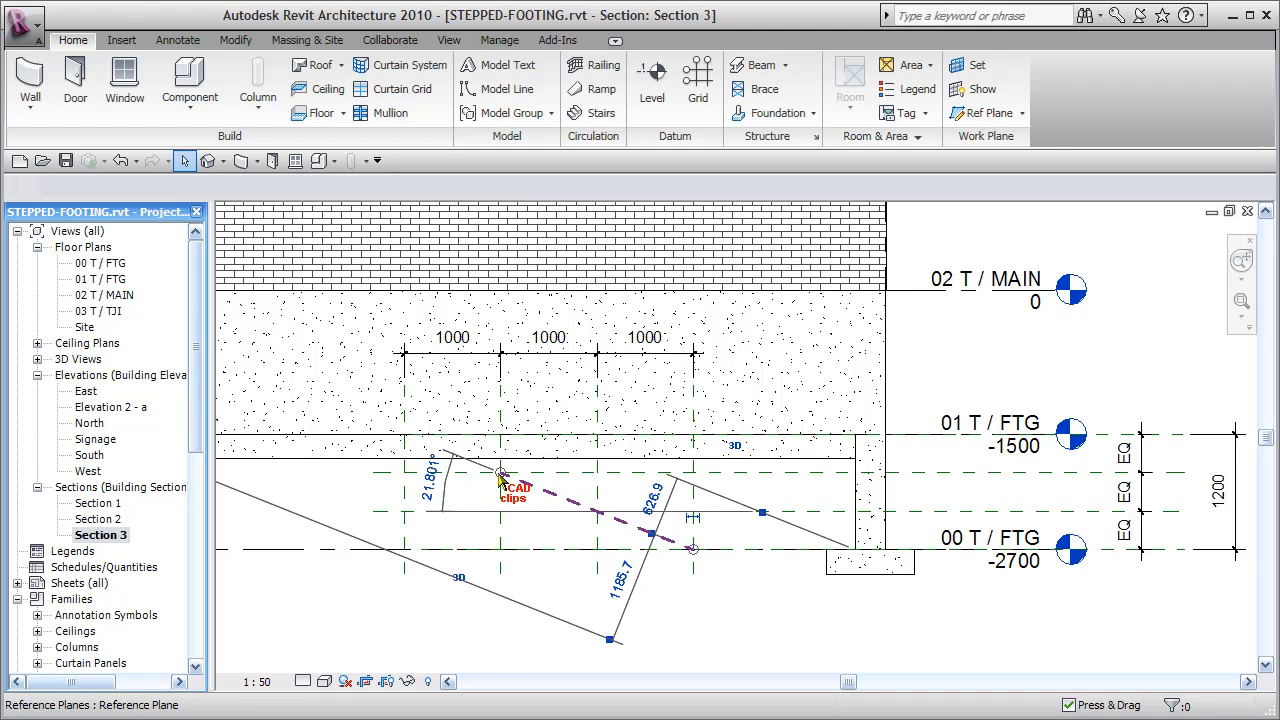
left_click_drag(378, 416, 373, 420)
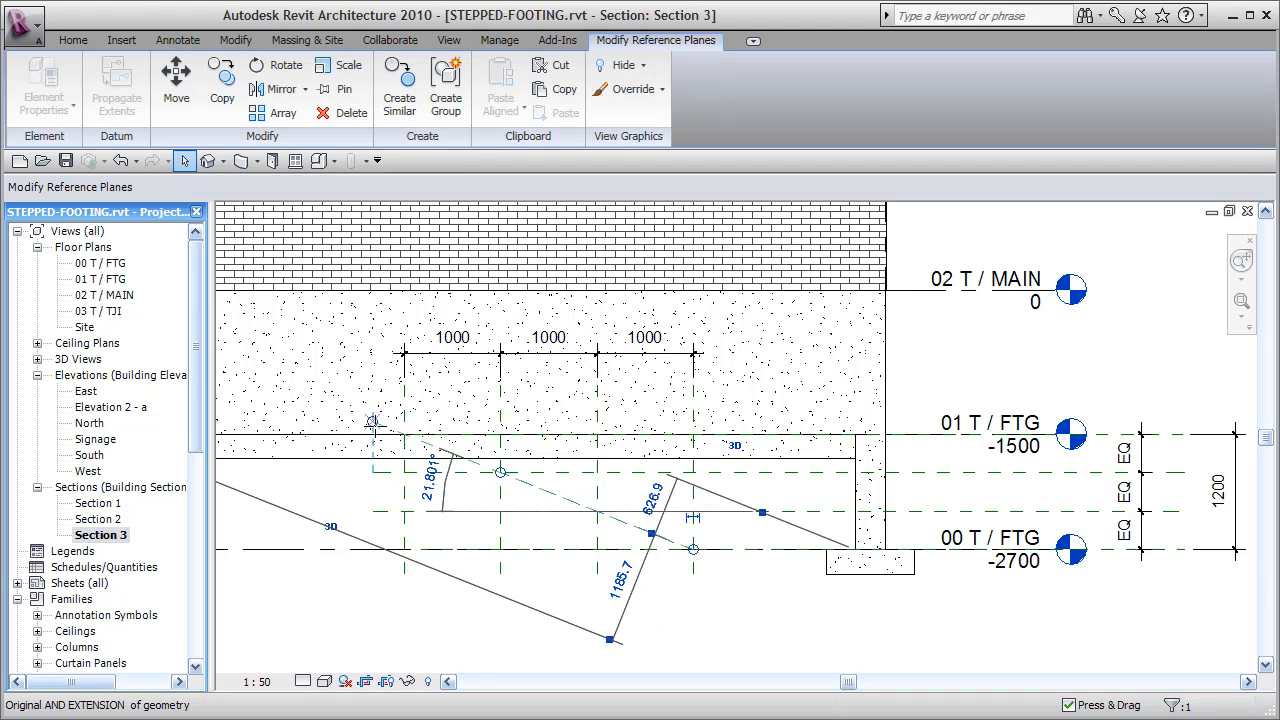
left_click(461, 612)
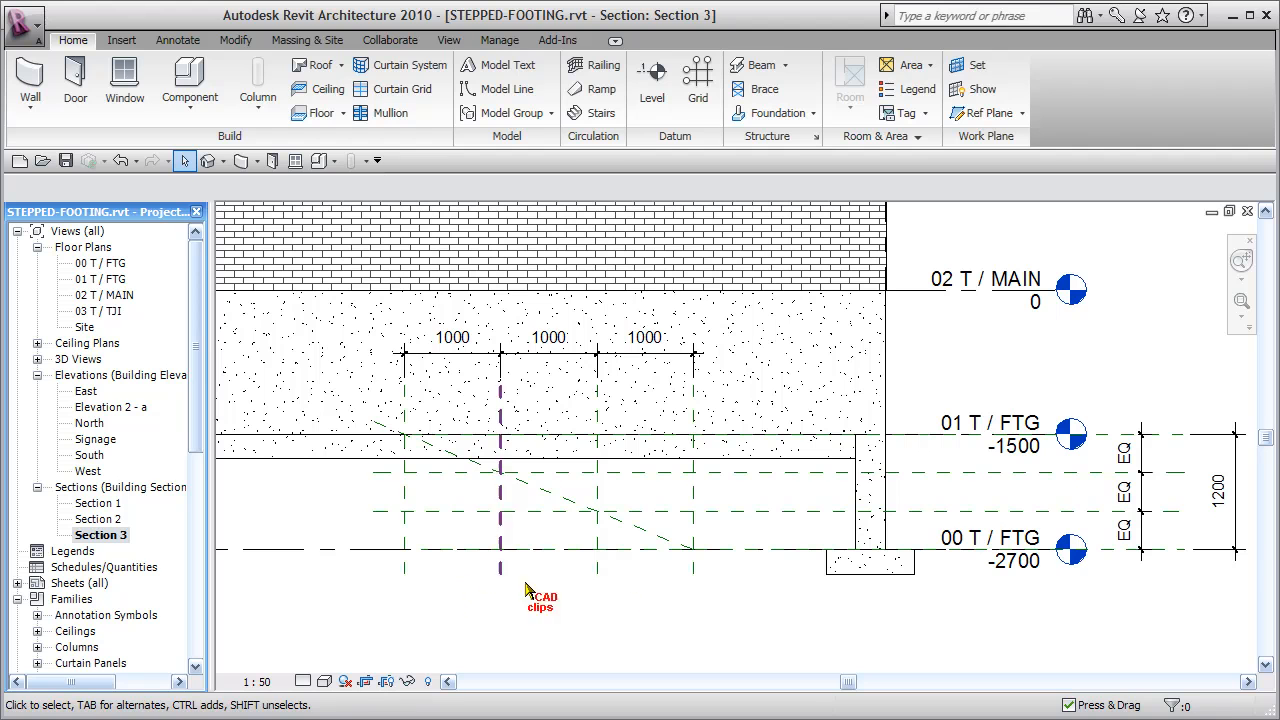
Draw a horizontal reference plane along the underside of the end wall's footing, extending past the farthest vertical reference plane
left_click(988, 113)
left_click(829, 573)
left_click(352, 573)
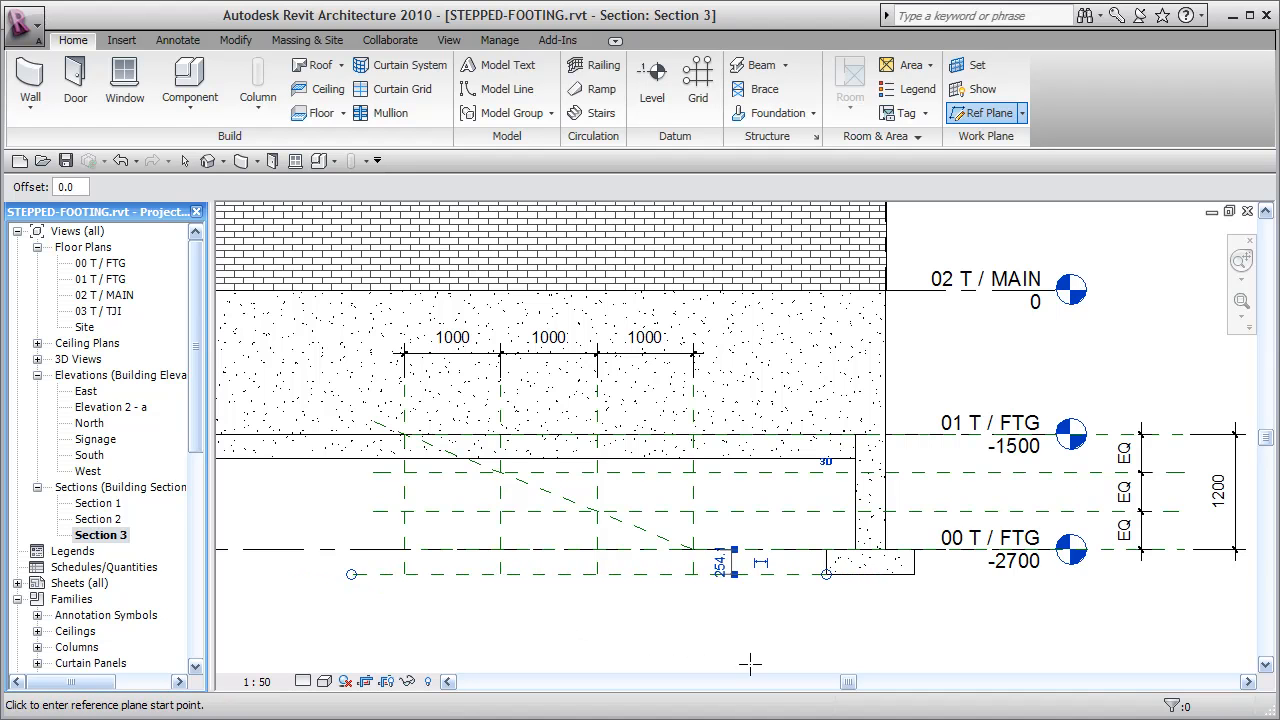
key("Escape")
key("Escape")
Delete the sloped reference plane and try to start a replacement where the nearest vertical plane meets the footing-underside plane
left_click(662, 536)
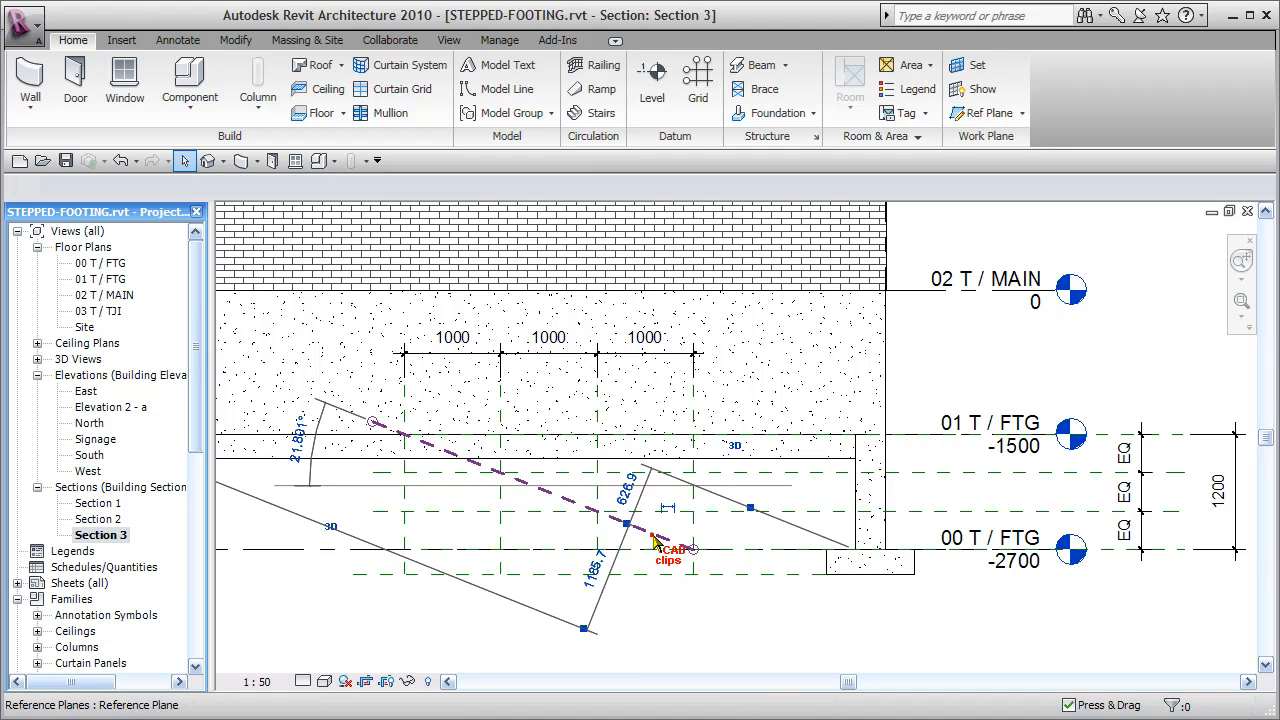
key("Delete")
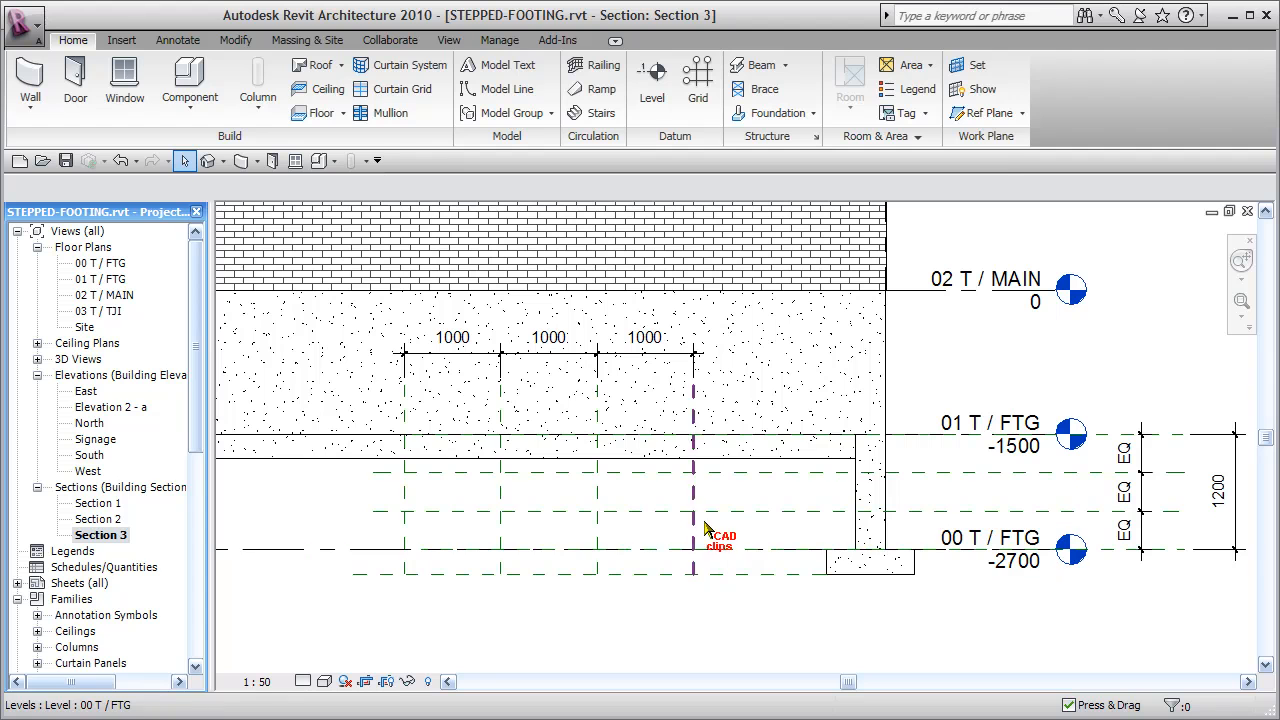
left_click(985, 113)
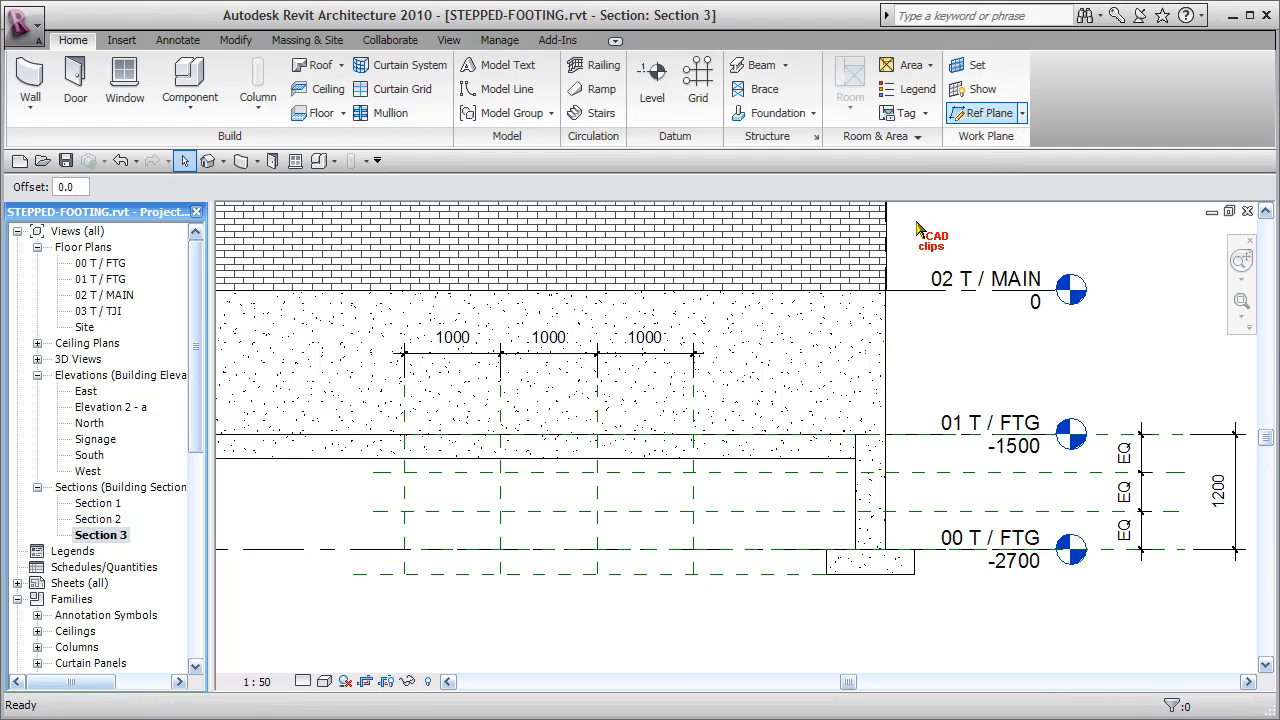
left_click(693, 574)
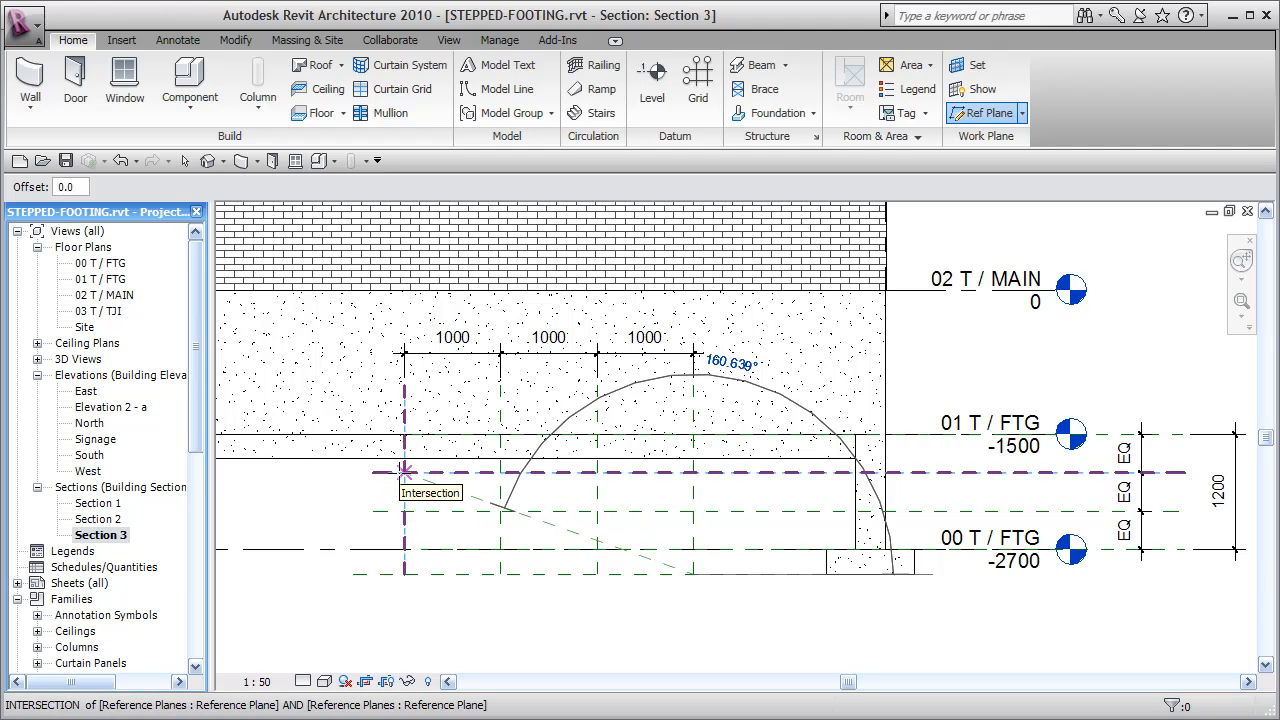
key("Escape")
key("Escape")
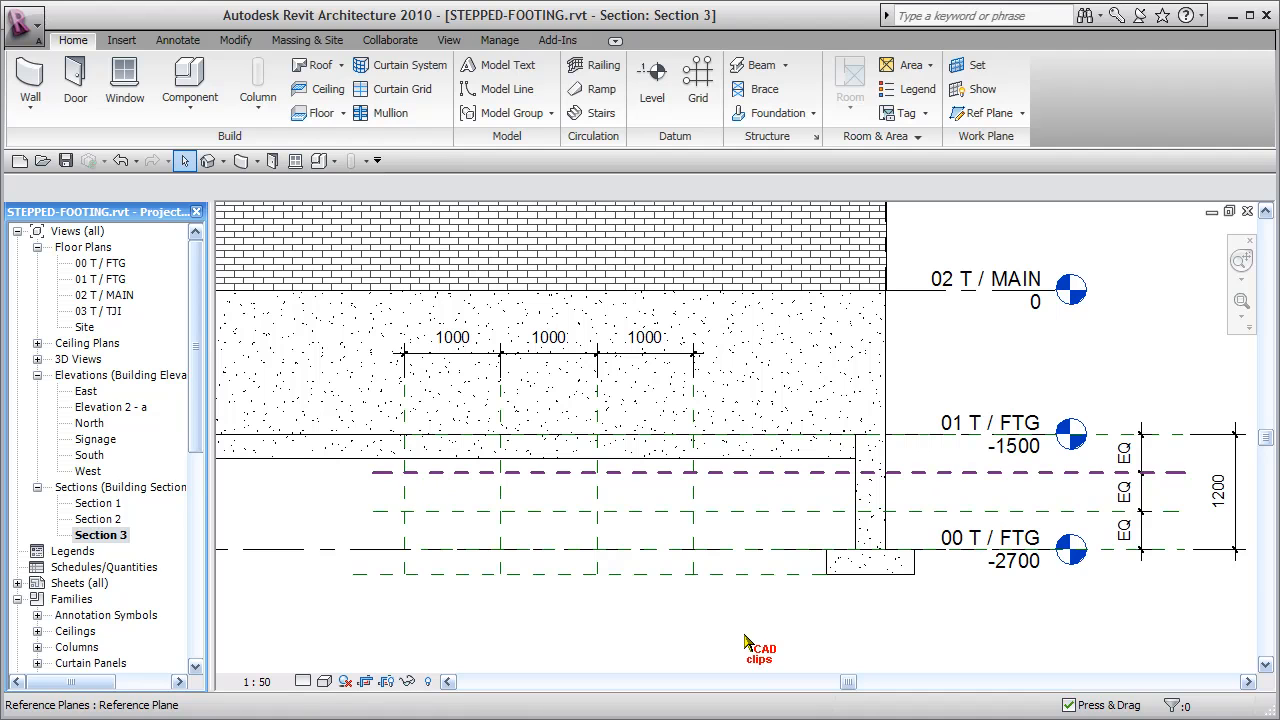
Draw a reference plane from the nearest vertical plane at 00 T / FTG to the third vertical plane's intersection with the upper intermediate plane
left_click(982, 112)
left_click(695, 549)
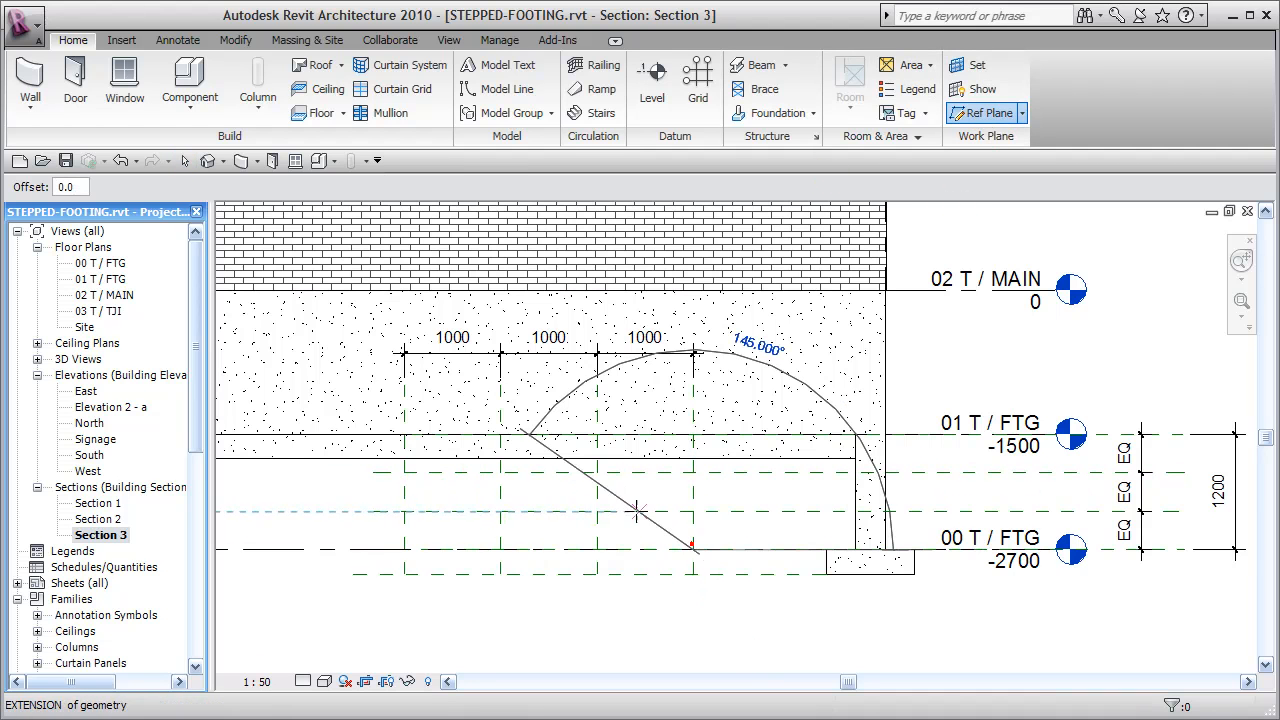
left_click(500, 472)
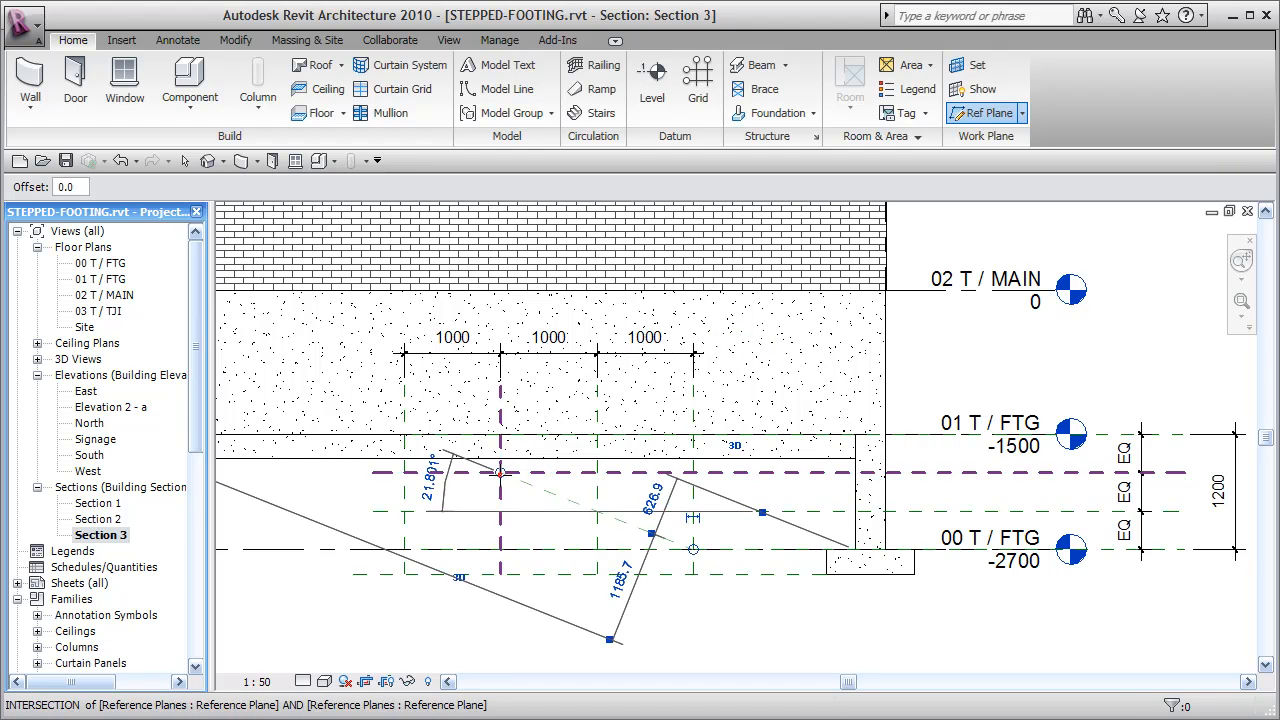
key("Escape")
key("Escape")
Extend the sloped reference plane's upper end above 01 T / FTG and its lower end below the footing-underside plane
left_click(663, 540)
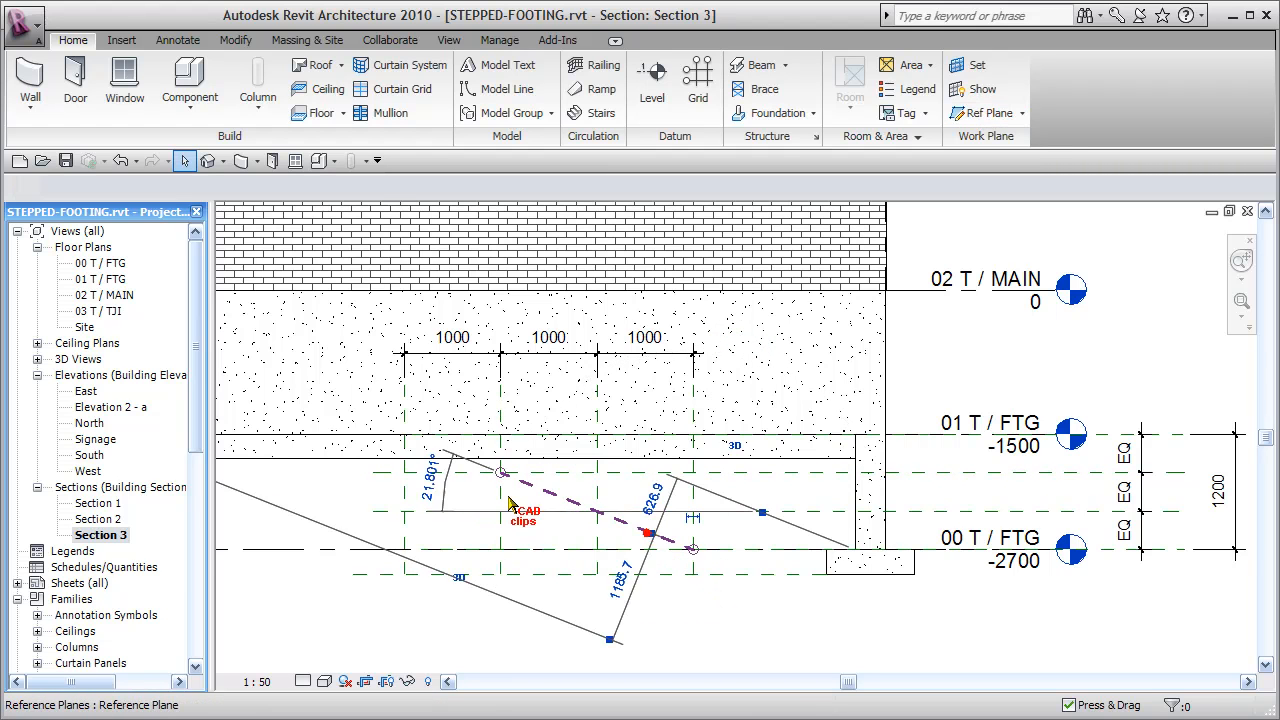
left_click_drag(390, 413, 366, 414)
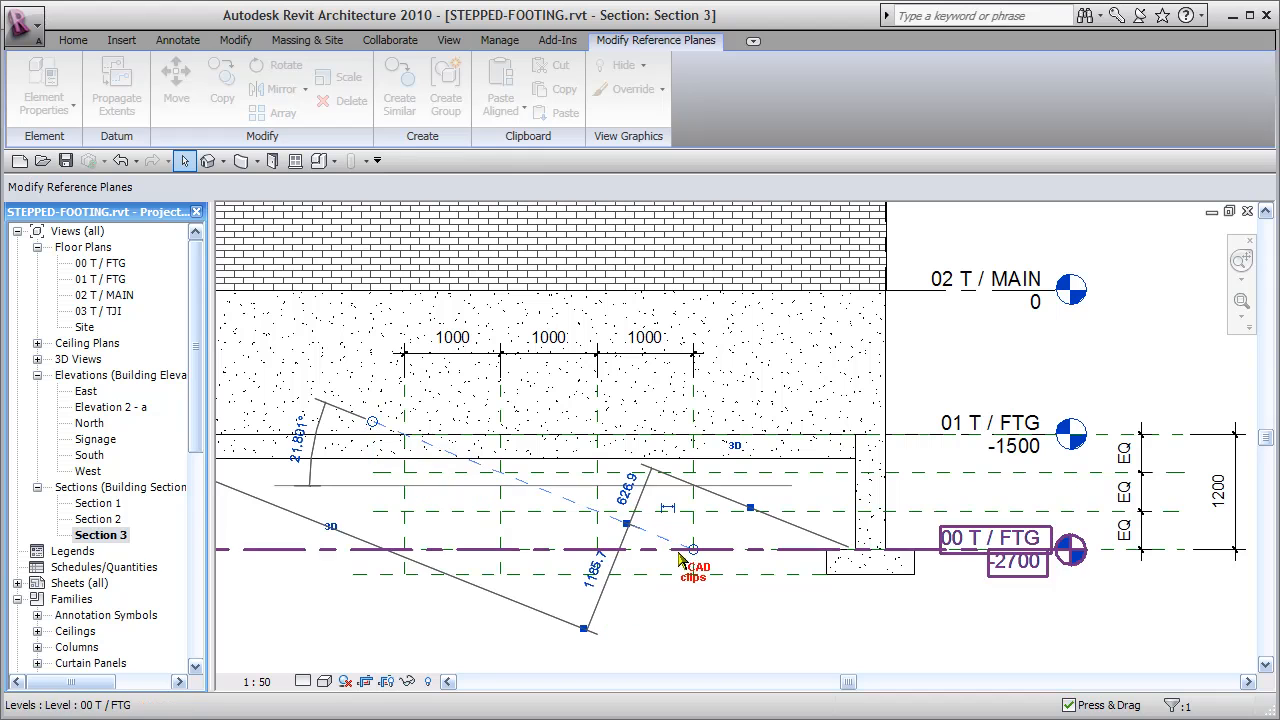
left_click_drag(694, 549, 762, 582)
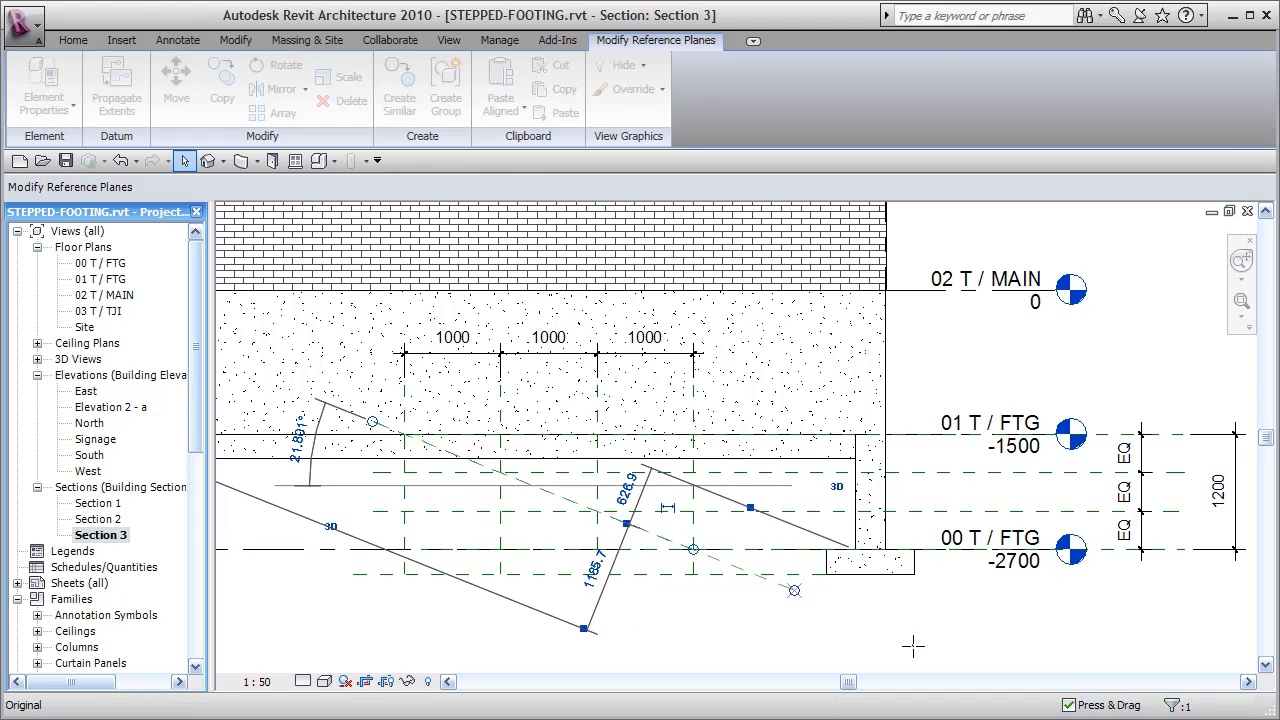
left_click(912, 648)
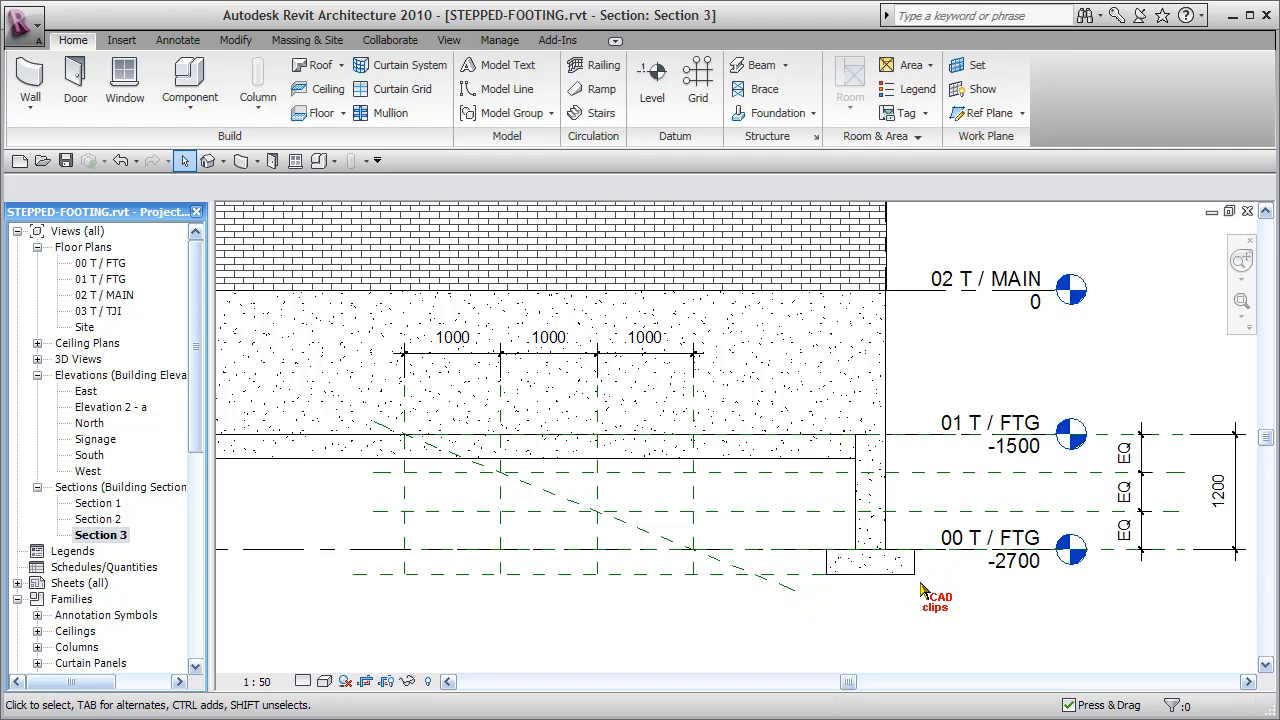
Copy the sloped reference plane 254 mm perpendicularly below the original to mark the footing thickness
left_click(537, 490)
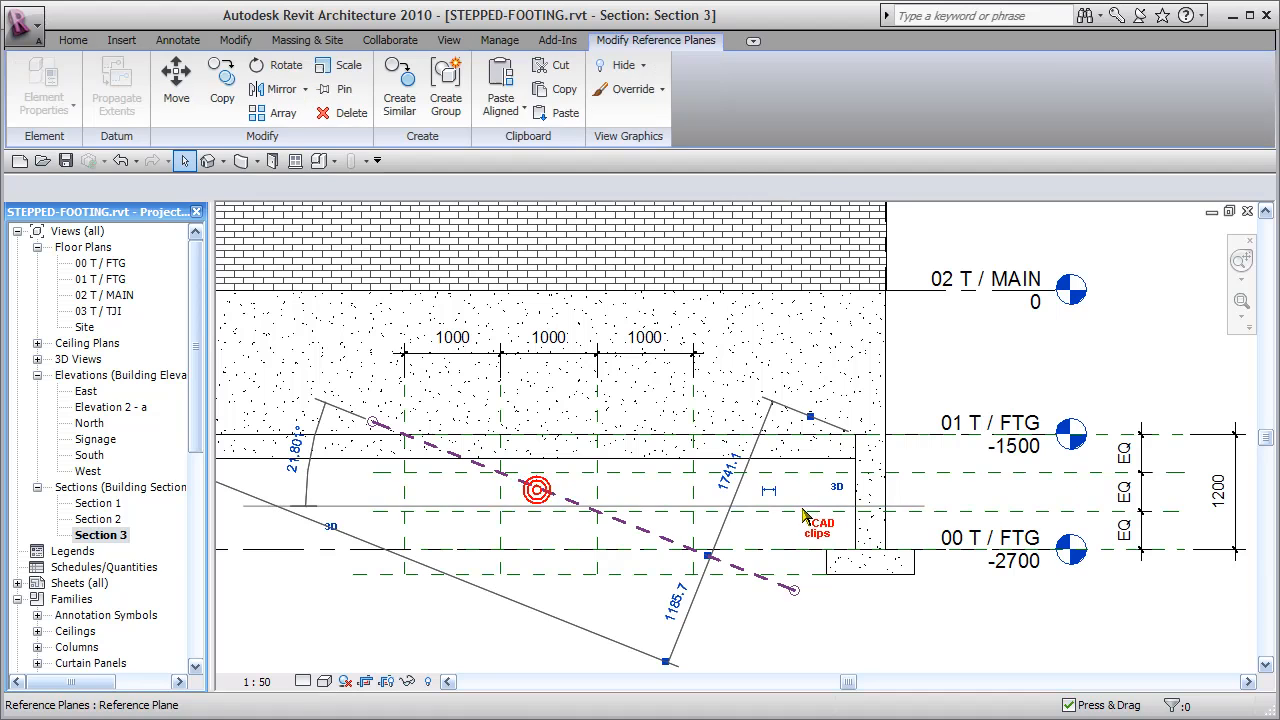
left_click(222, 80)
scroll(665, 548, "up", 3)
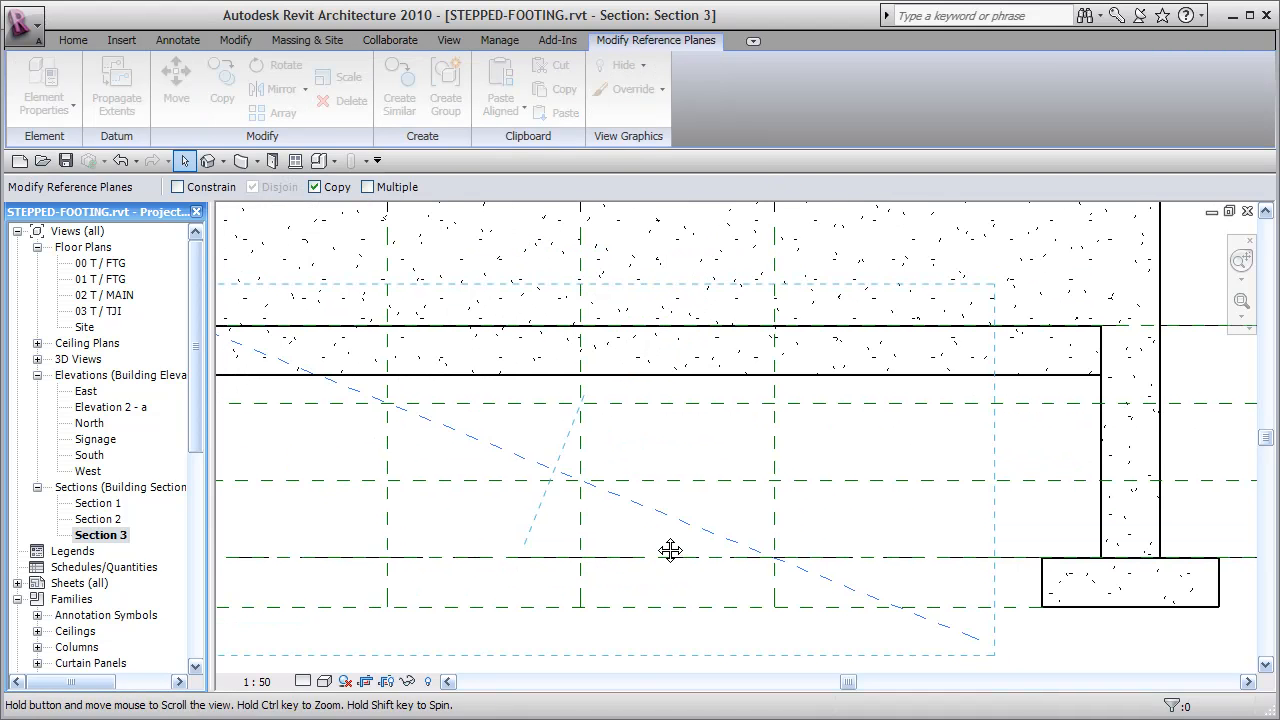
left_click(662, 511)
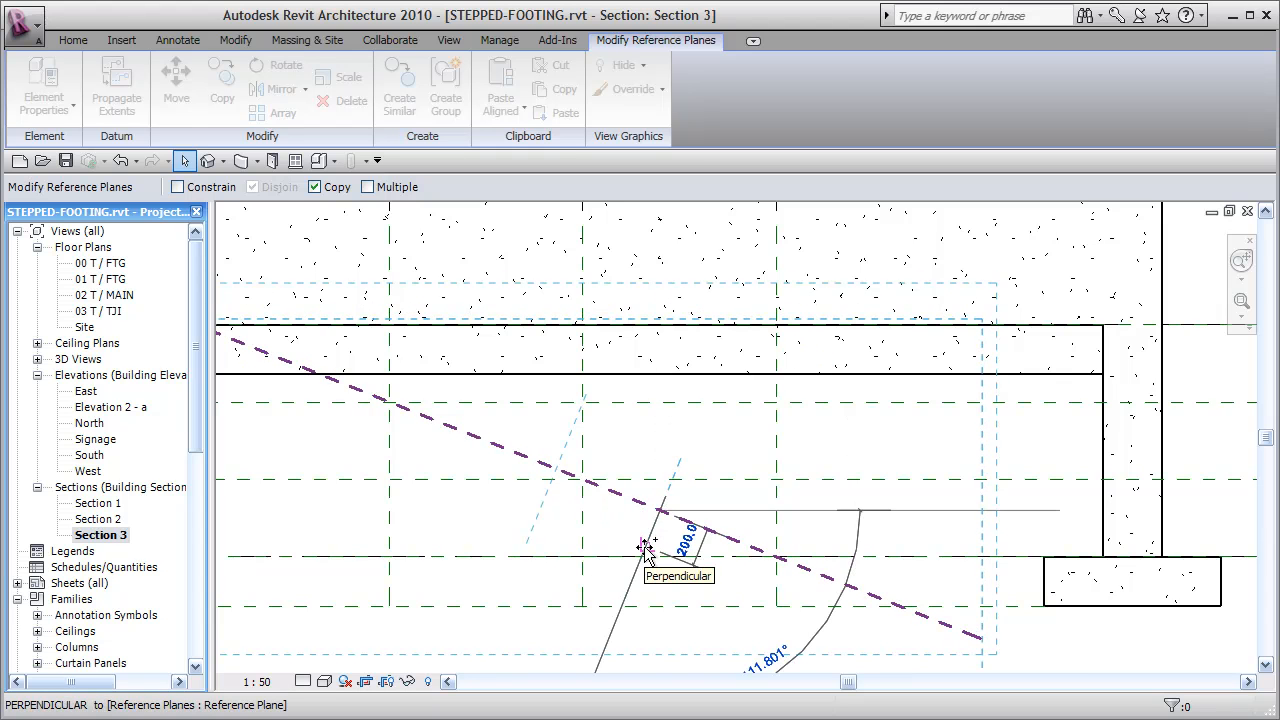
type("2")
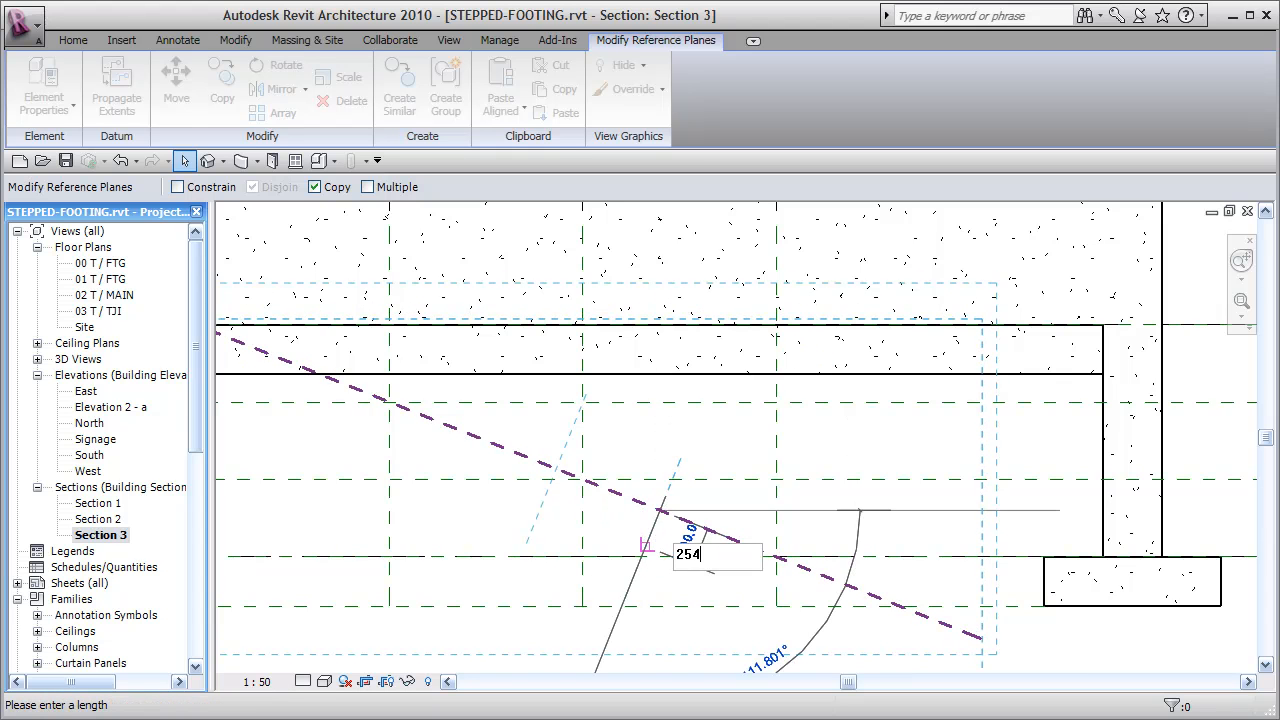
type("54")
key("Return")
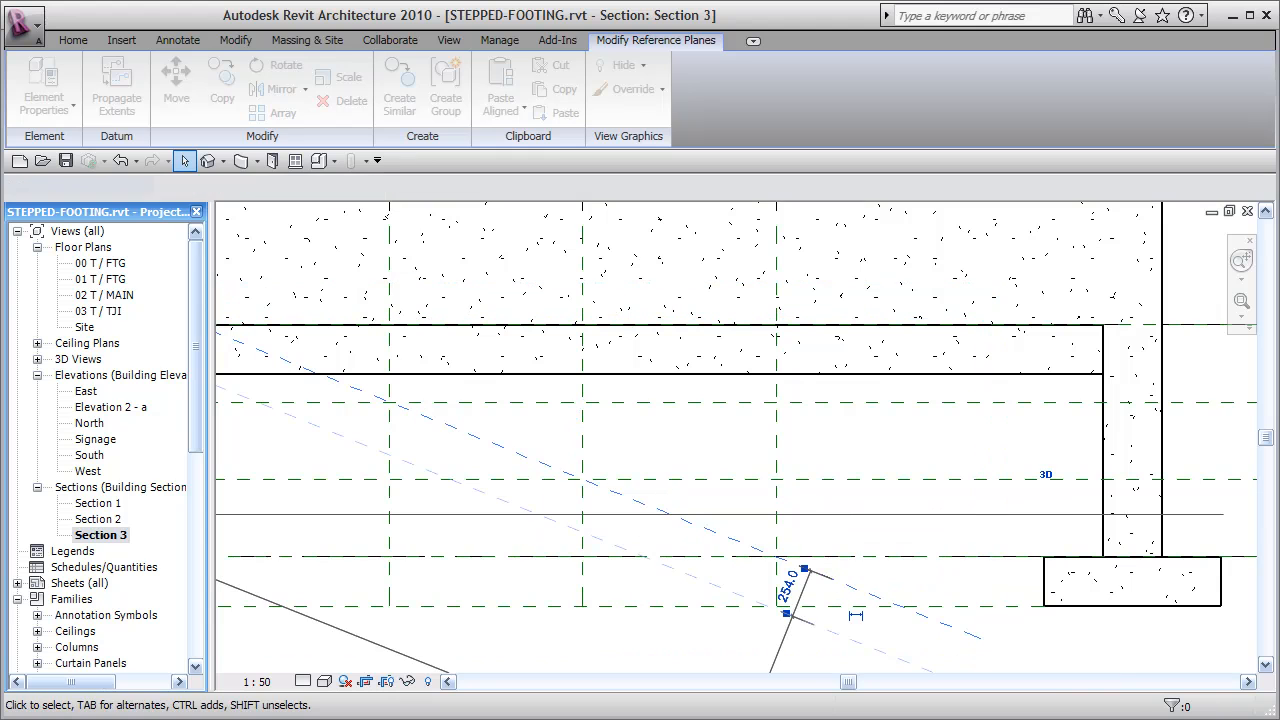
key("Escape")
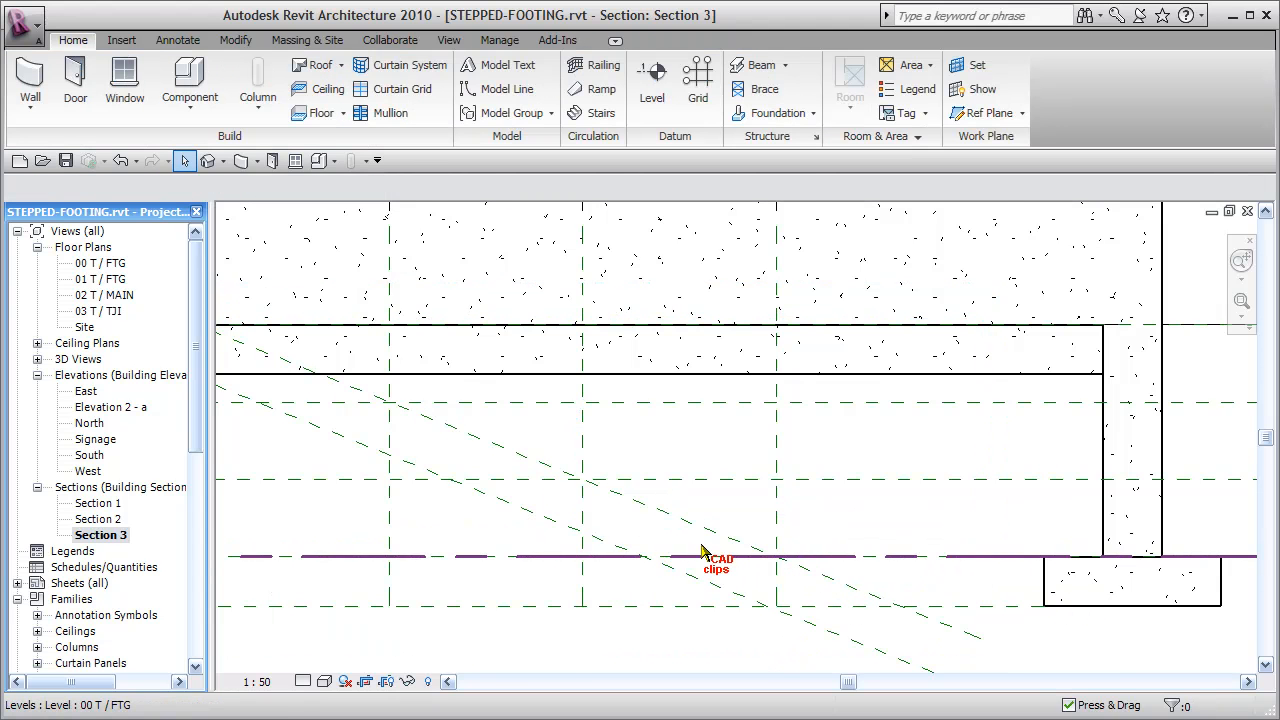
scroll(708, 557, "down", 3)
middle_click_drag(623, 623, 630, 625)
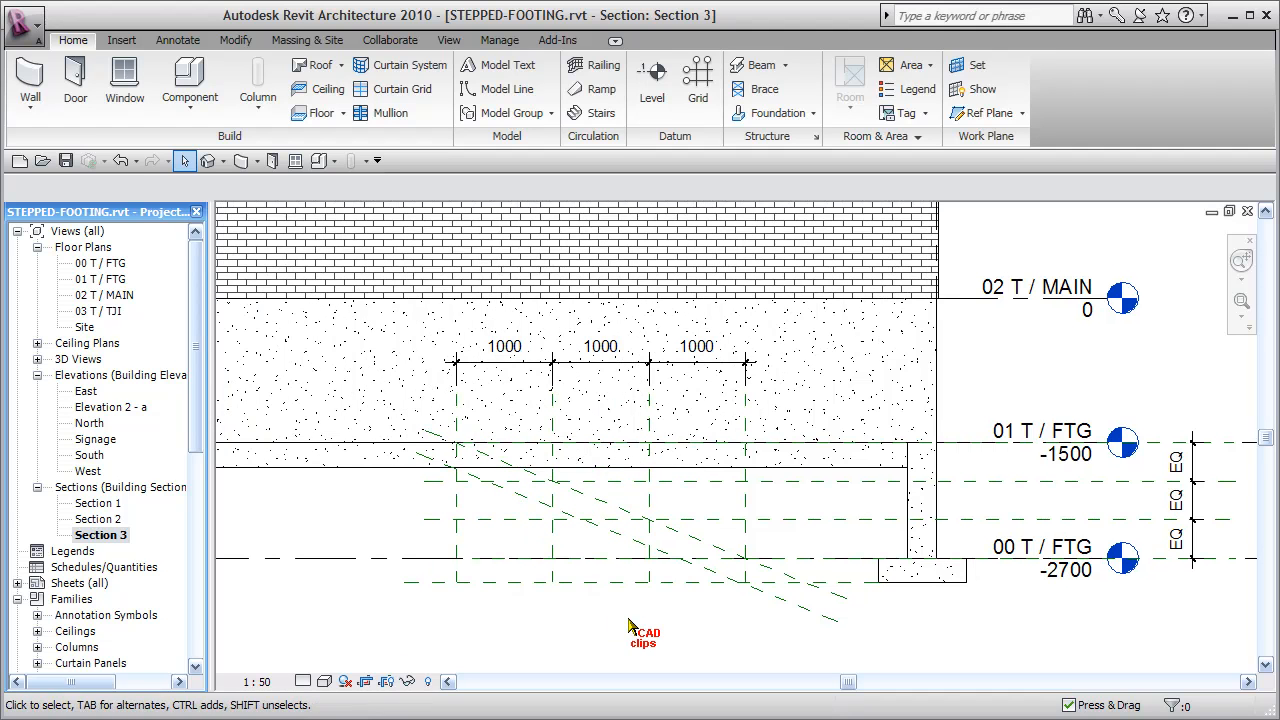